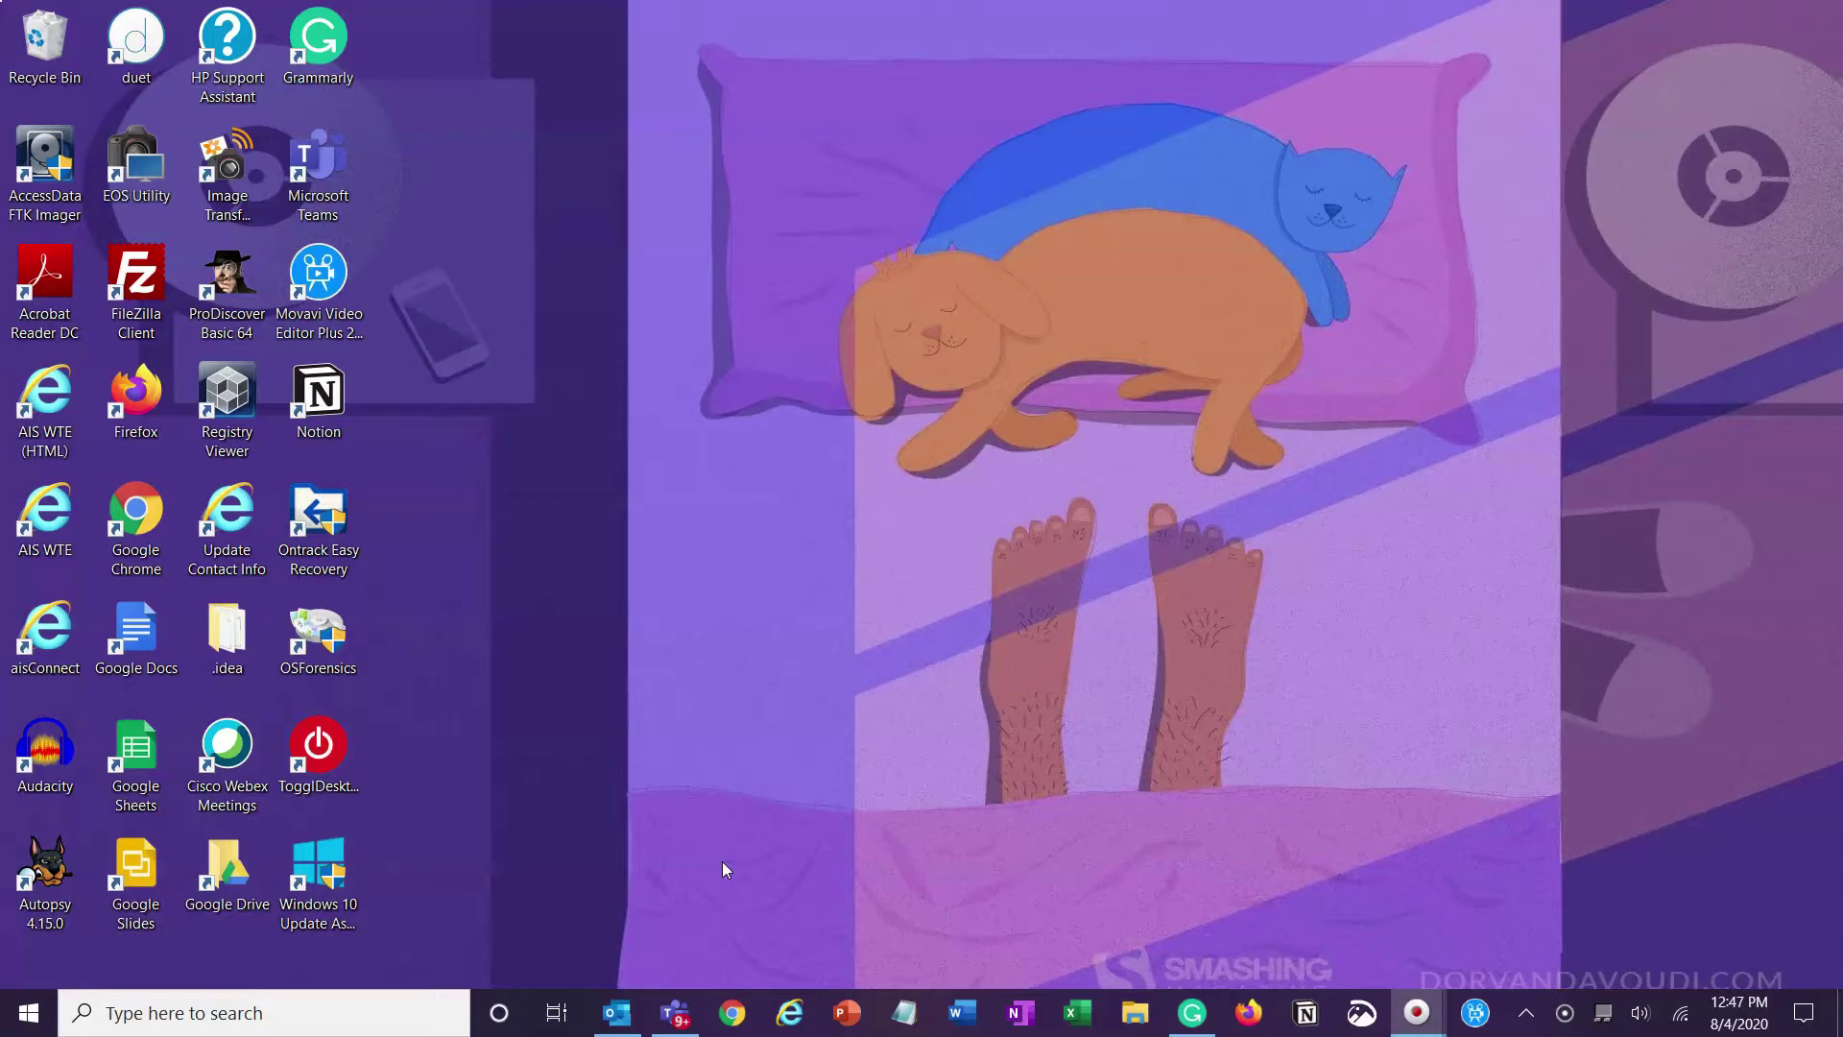
Launch Google Chrome from the Windows taskbar
{"action": "left_click", "coordinate": [724, 864]}
{"action": "left_click", "coordinate": [733, 1012]}
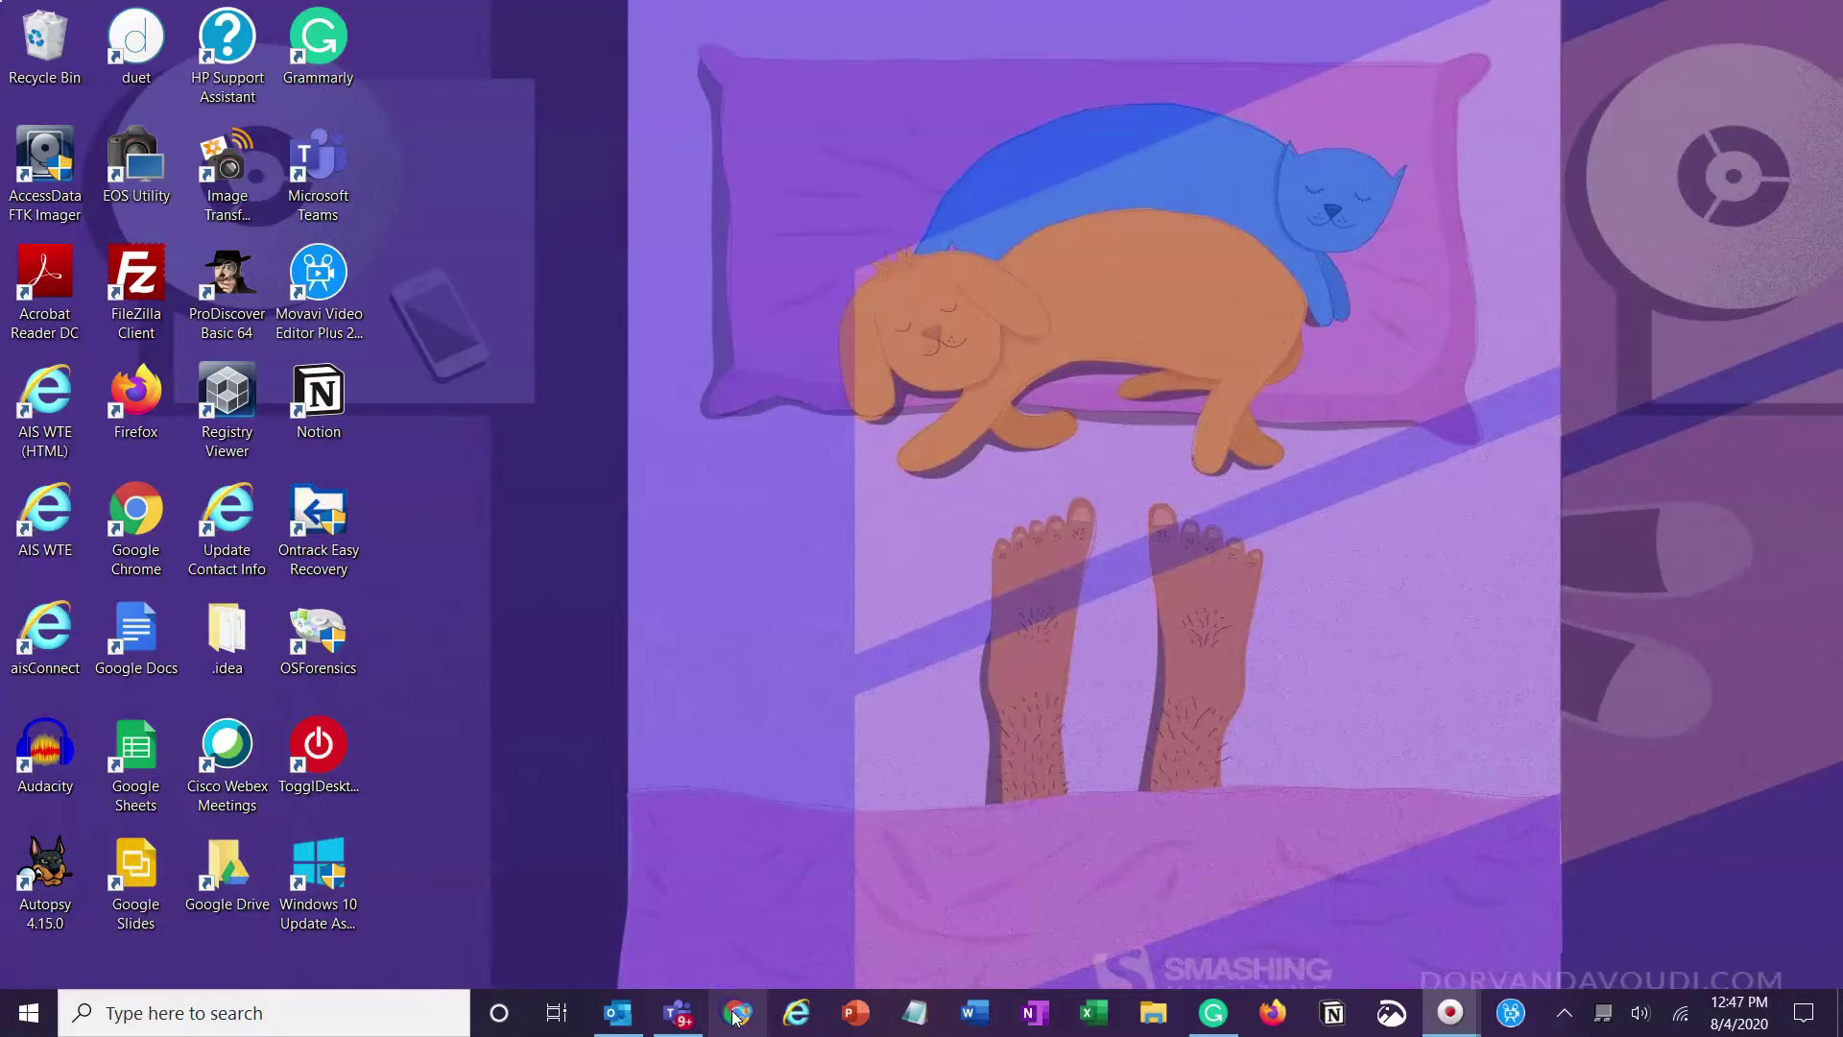
Open a second empty tab and load Google Calendar's 7-day August 4–10, 2020 week in the first
{"action": "left_click", "coordinate": [330, 140]}
{"action": "left_click", "coordinate": [324, 19]}
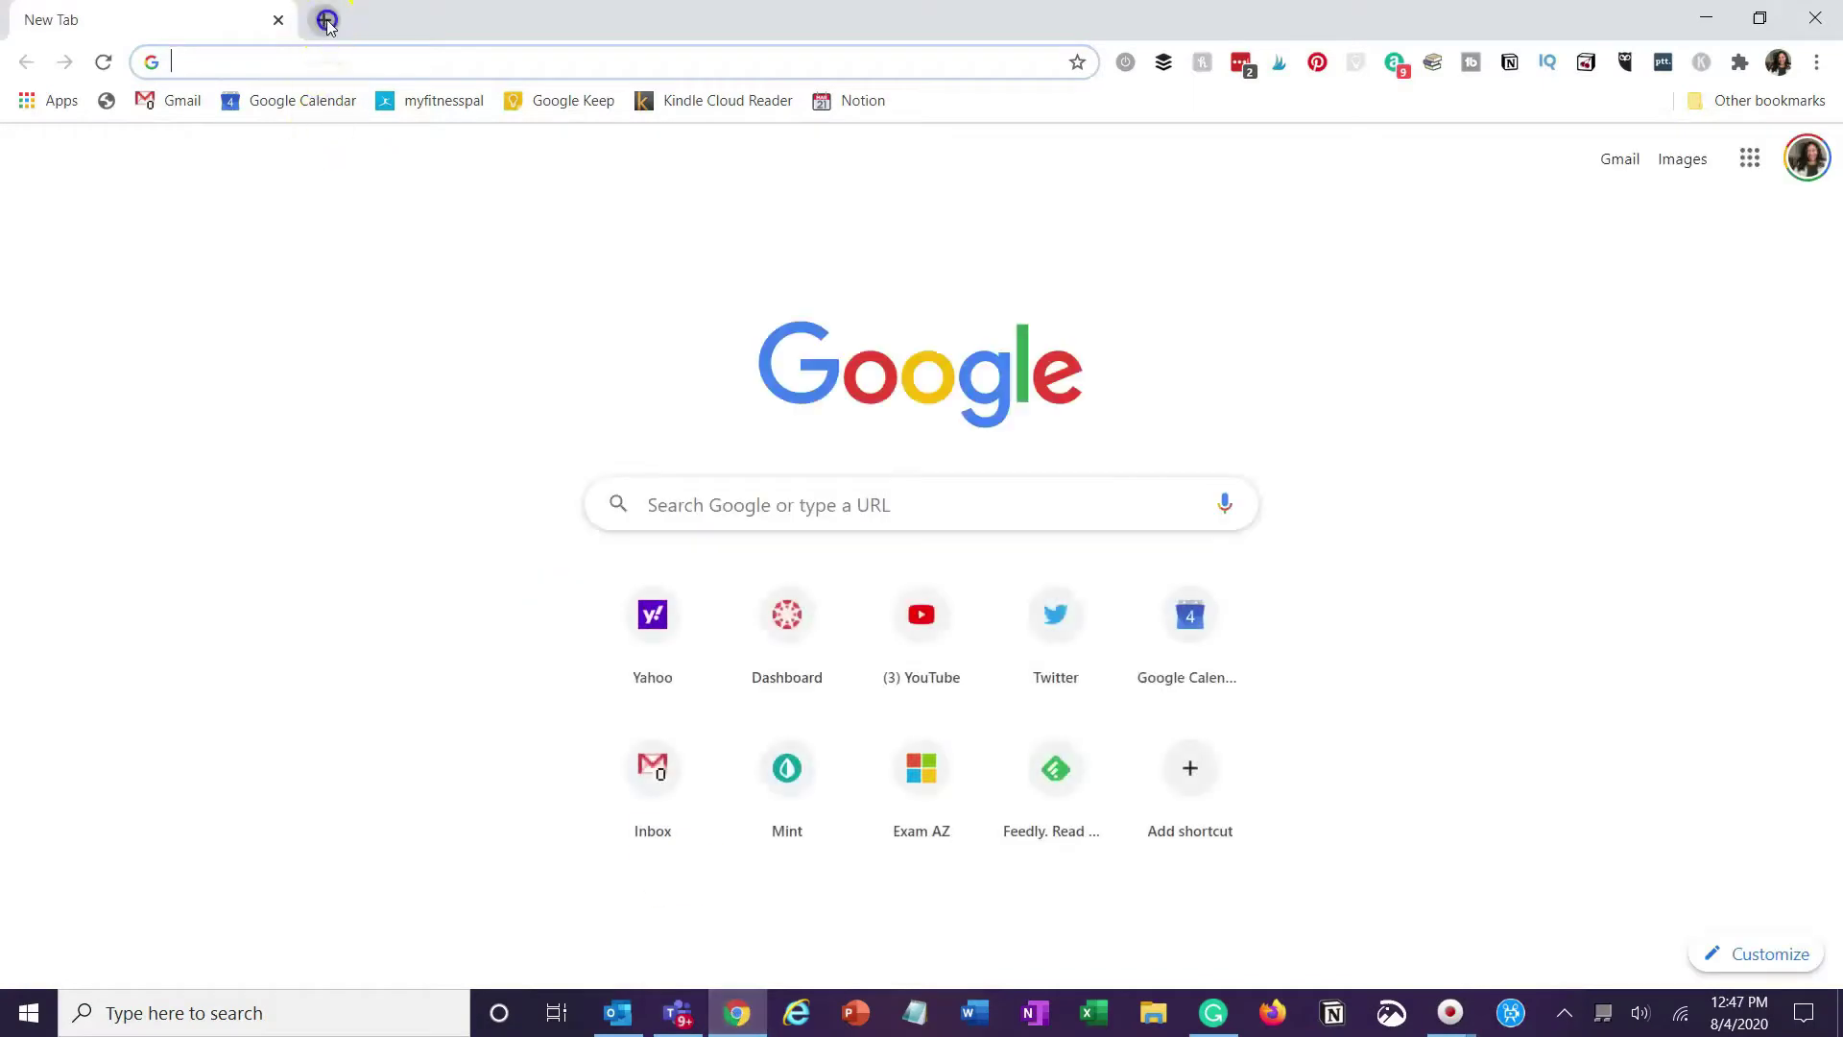
{"action": "left_click", "coordinate": [187, 21]}
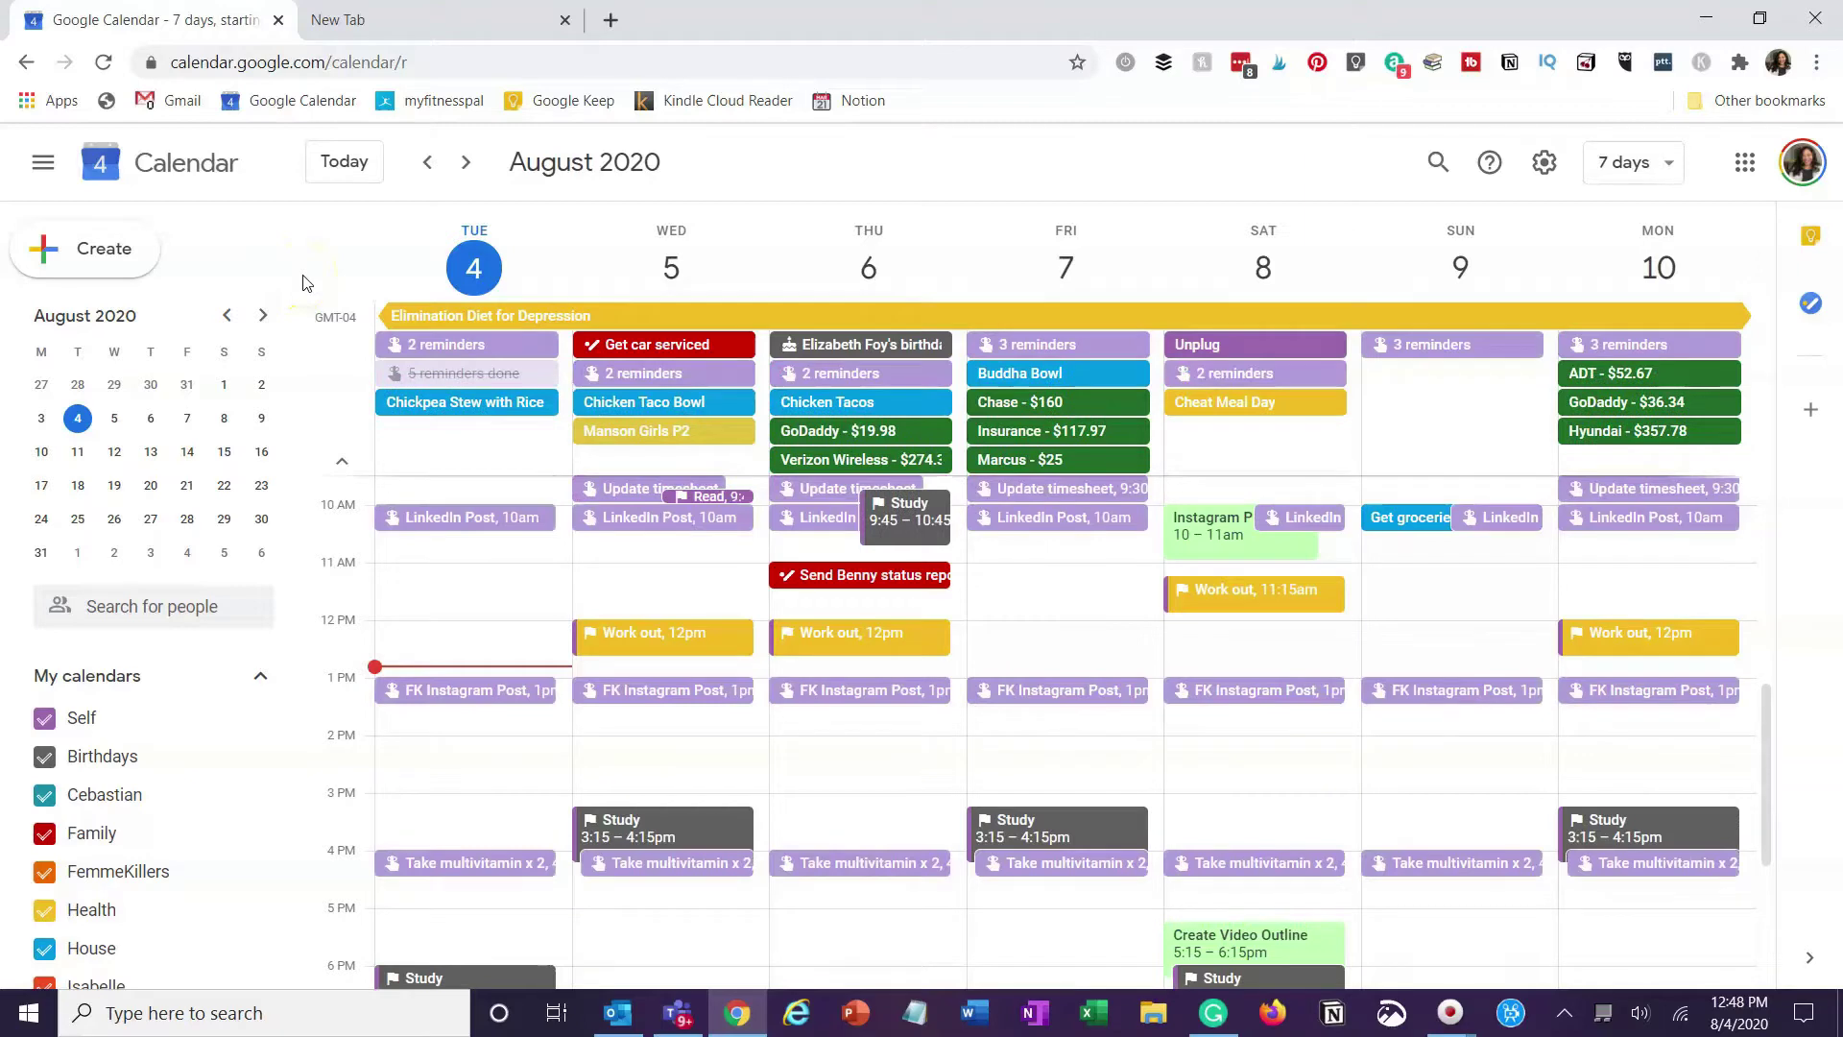
In the new tab, go to icloud.com, sign in with the Apple ID and saved password, and open Calendar
{"action": "left_click", "coordinate": [379, 18]}
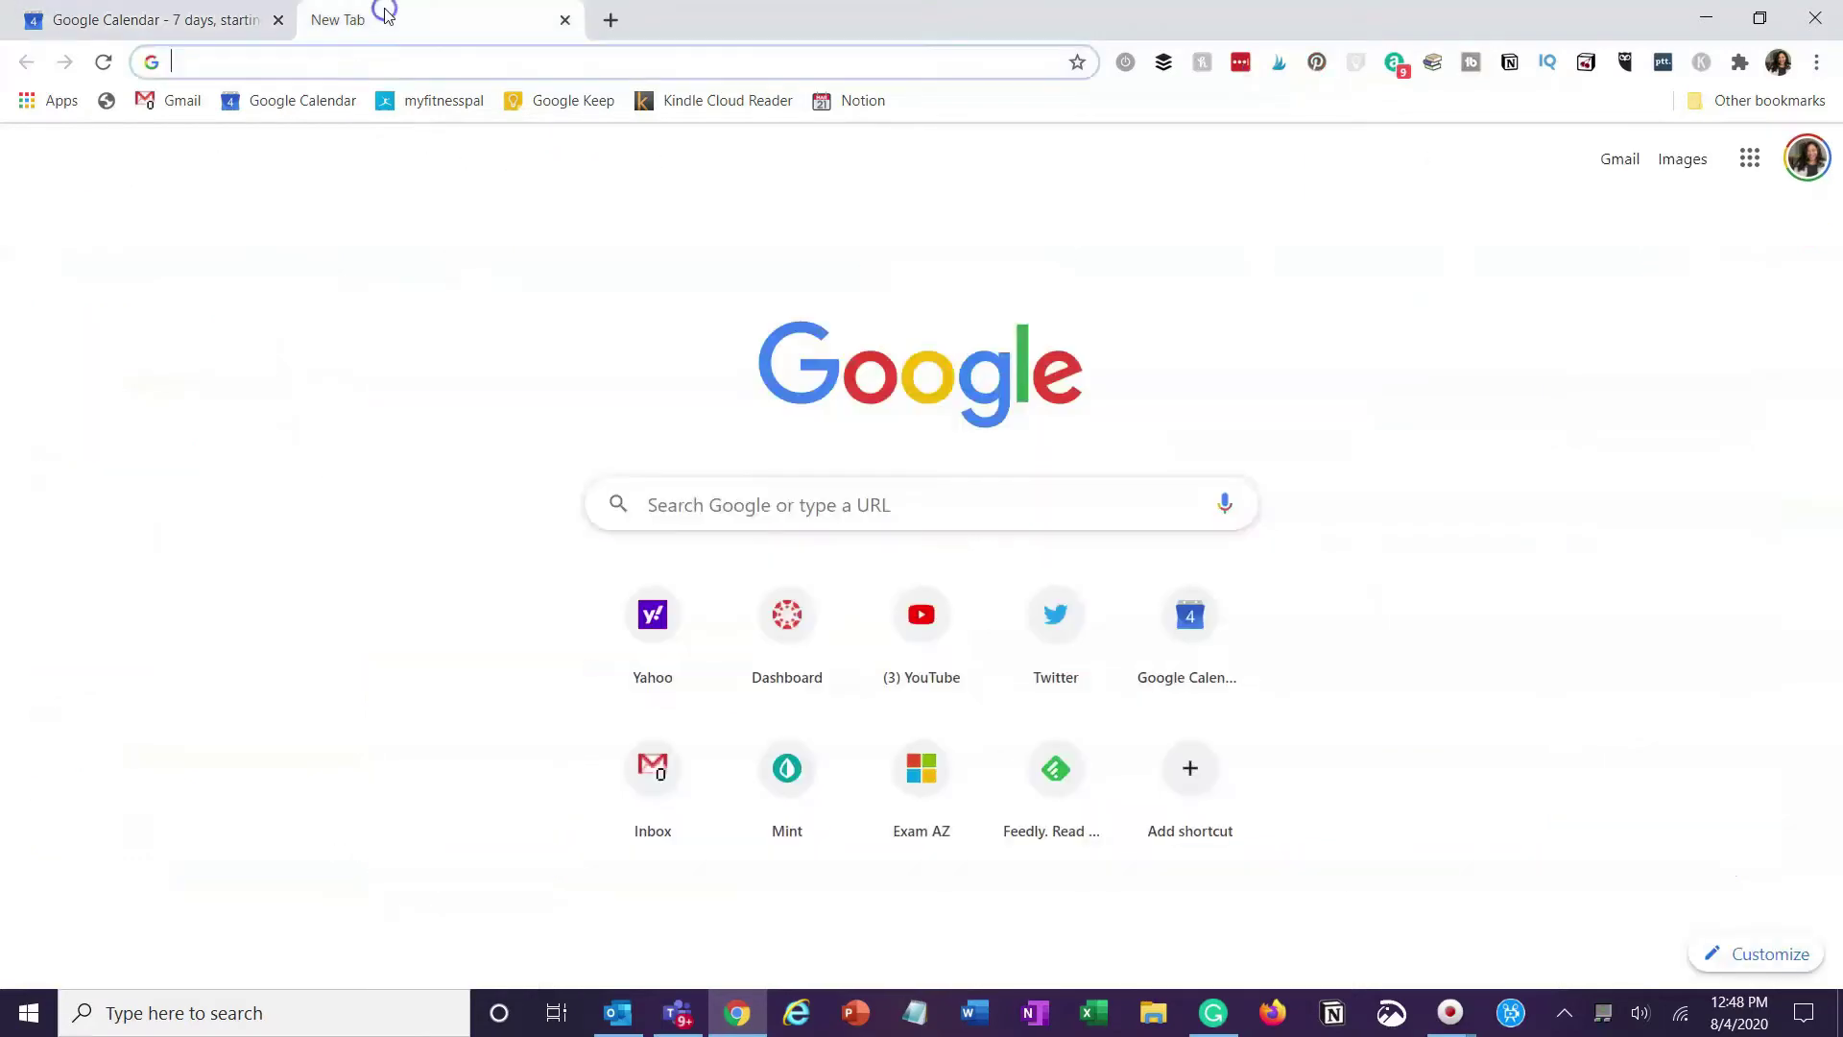
{"action": "type", "text": "u"}
{"action": "key", "text": "BackSpace"}
{"action": "key", "text": "BackSpace"}
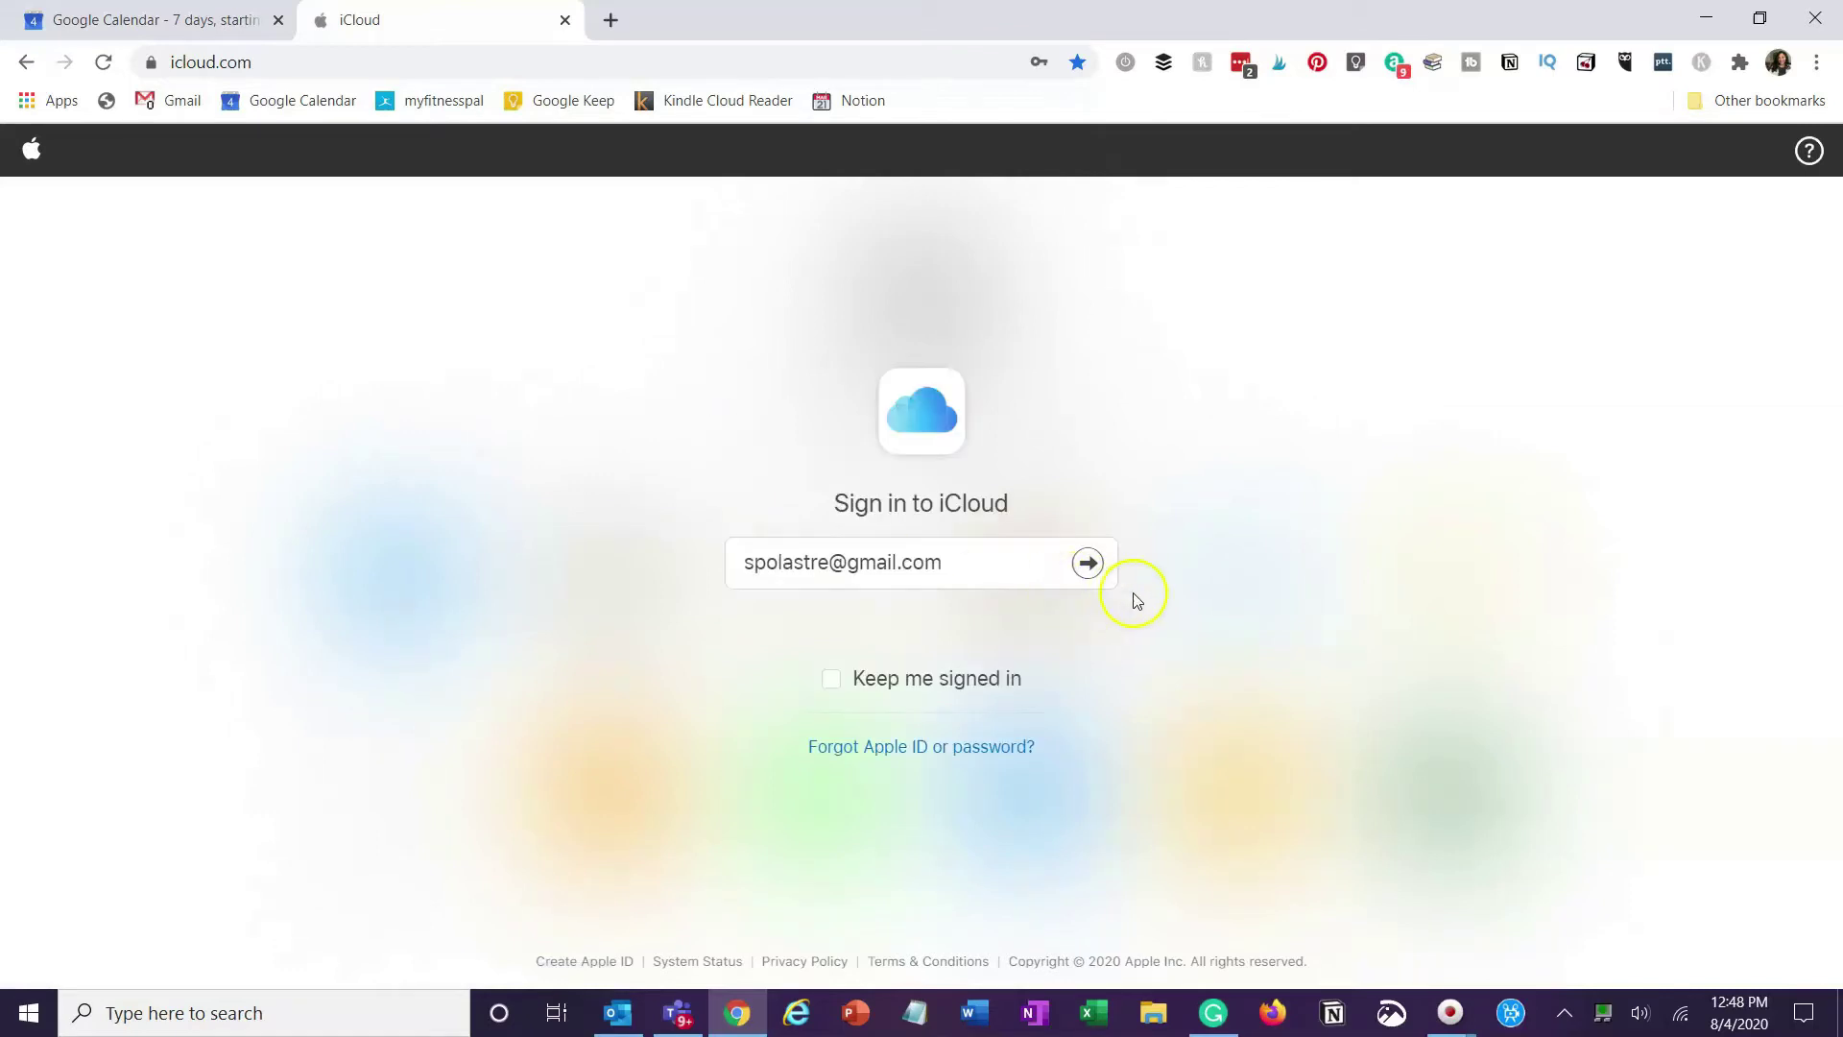
{"action": "left_click", "coordinate": [1090, 565]}
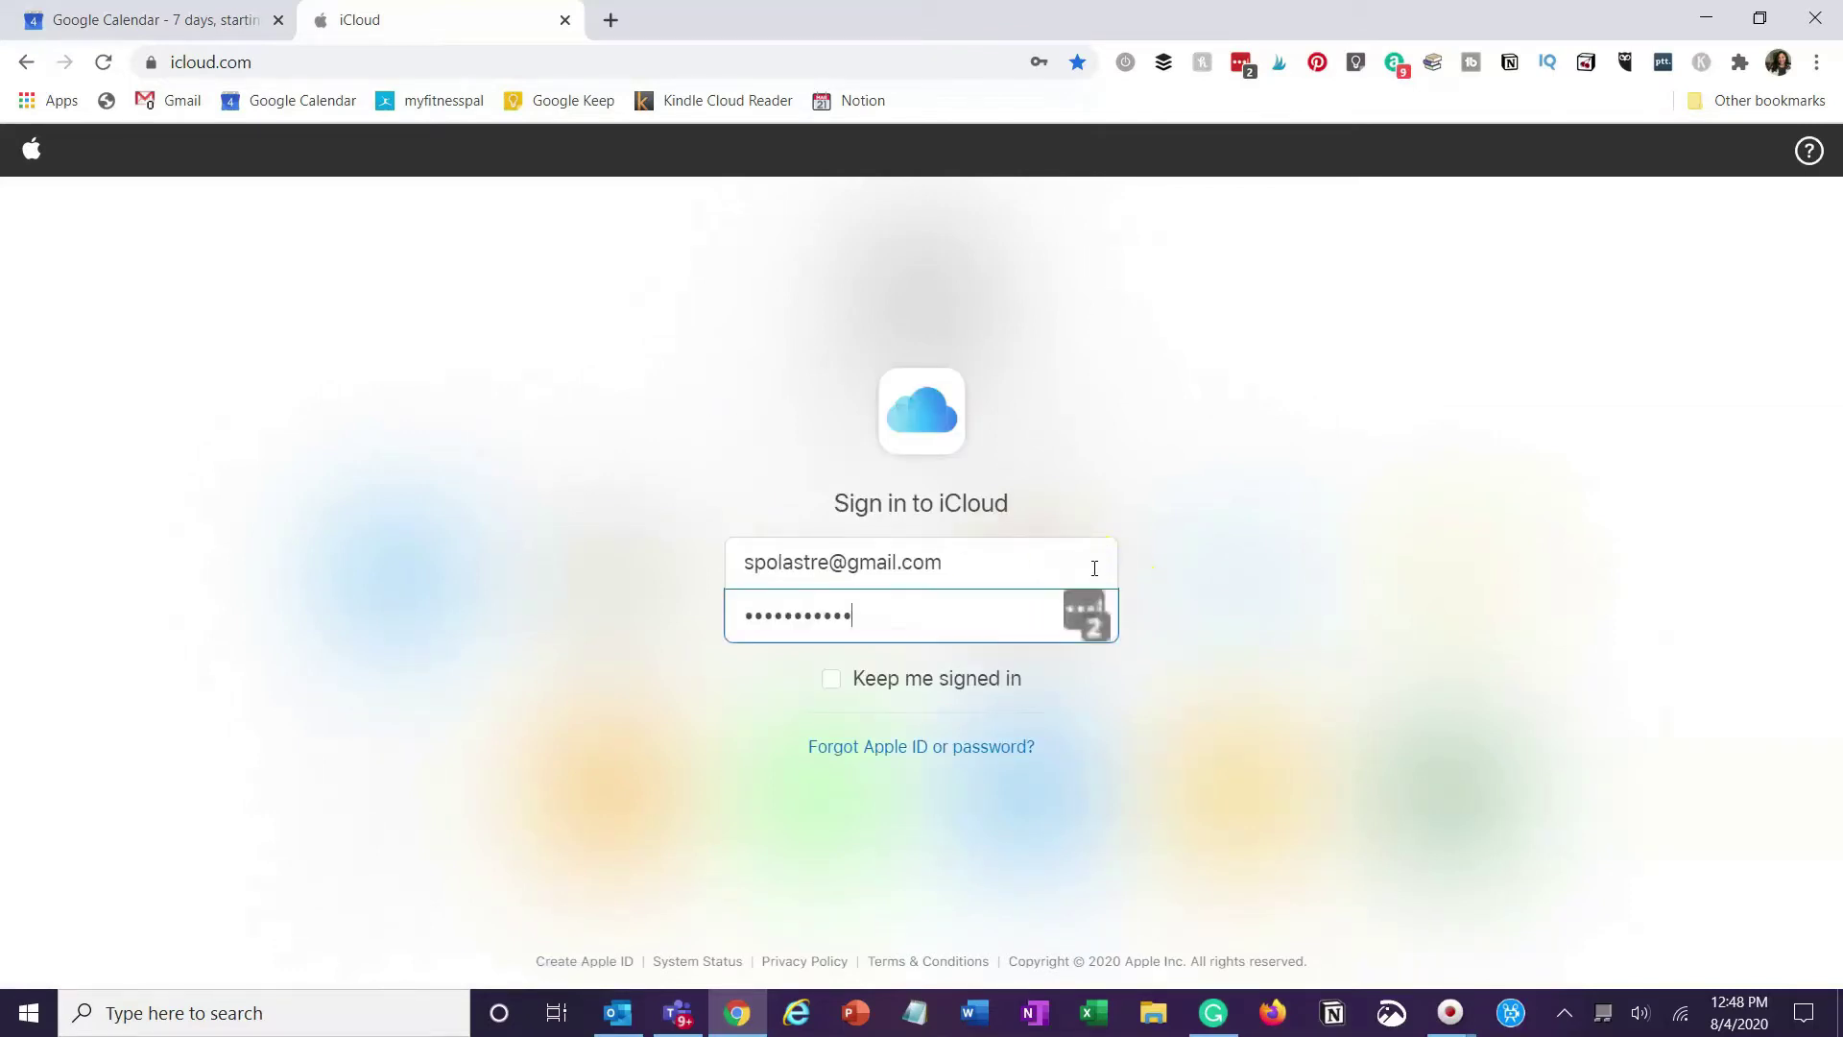
{"action": "left_click", "coordinate": [1088, 616]}
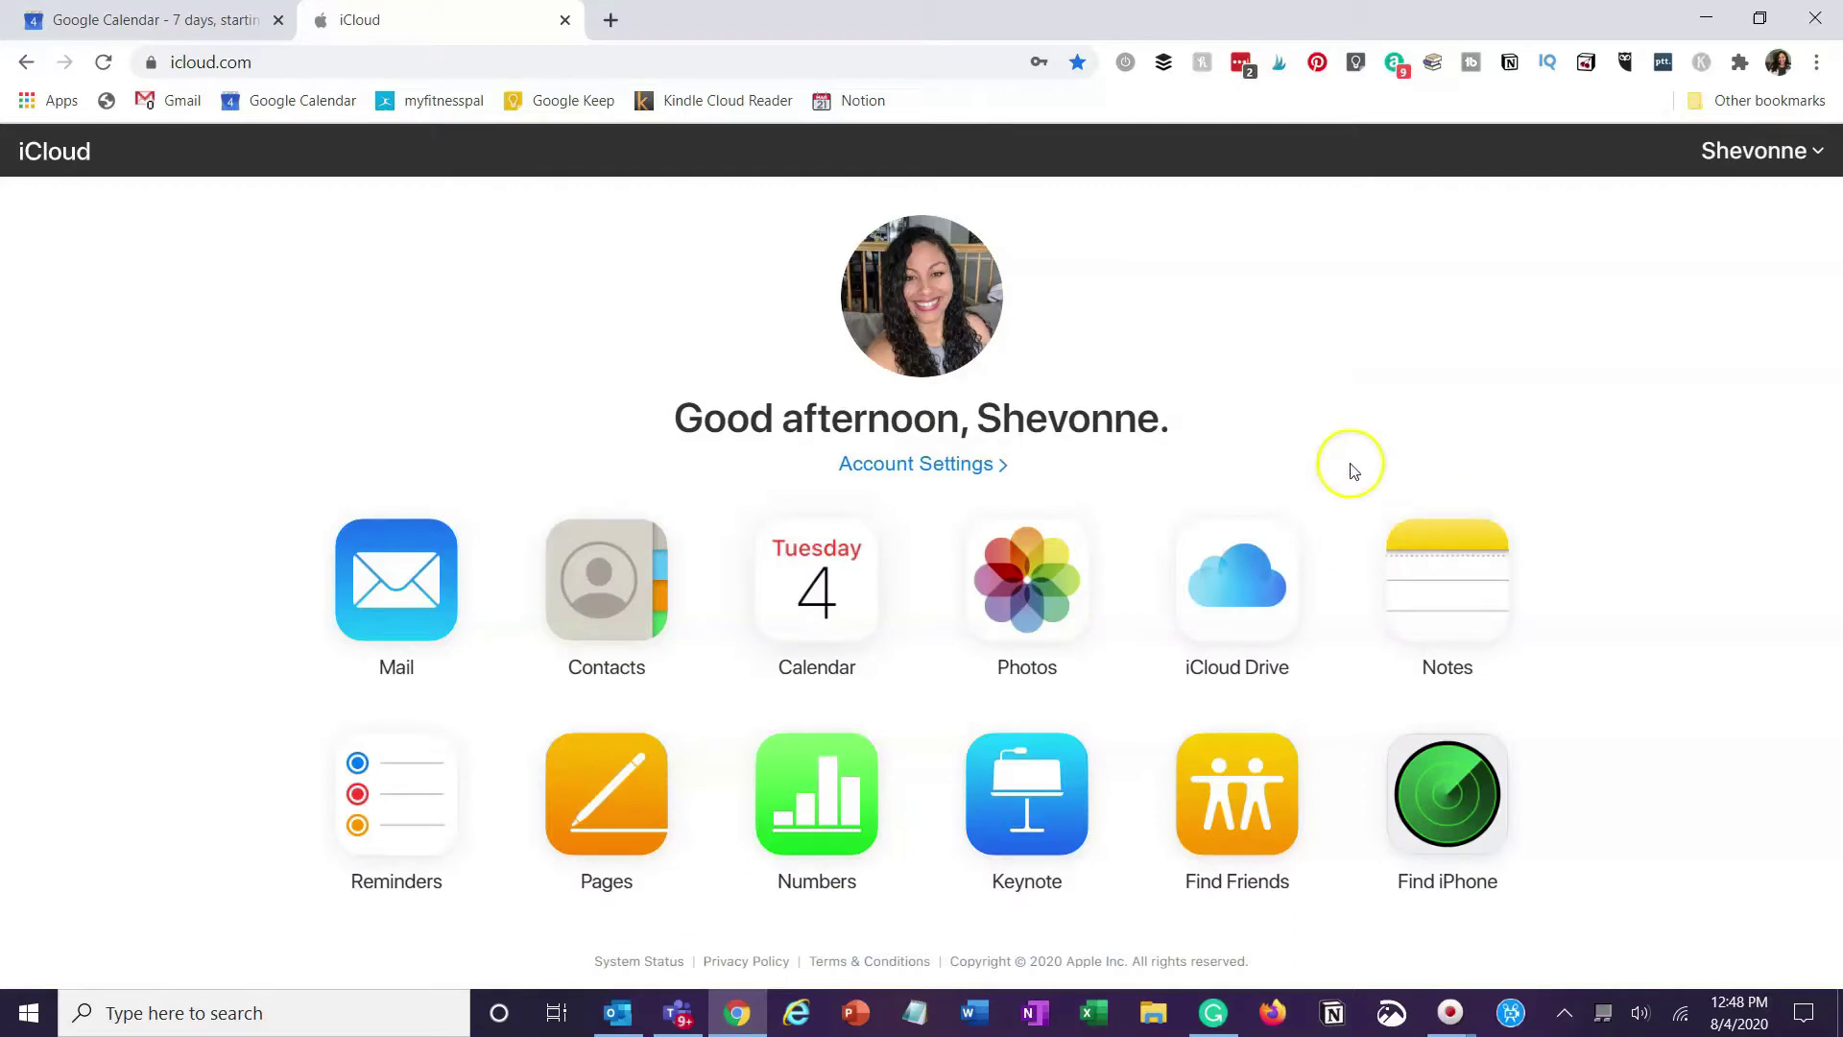
{"action": "left_click", "coordinate": [807, 588]}
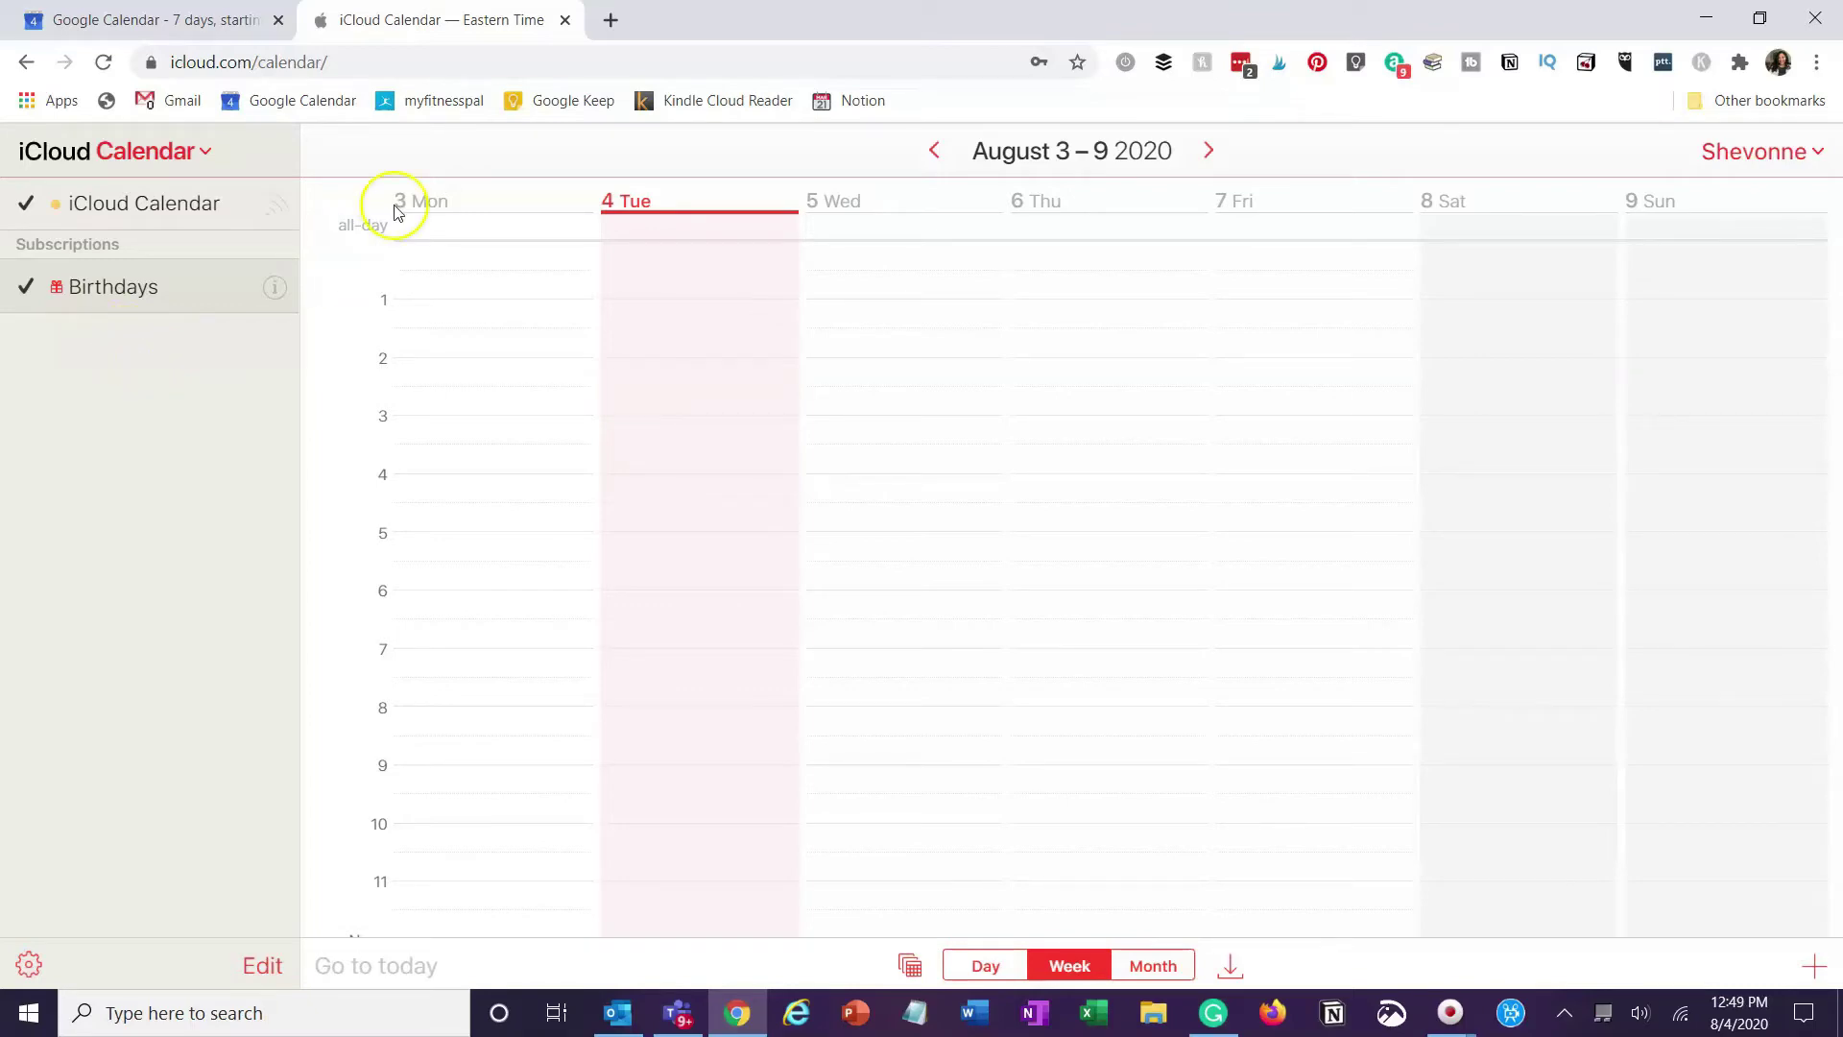
Compare iCloud's empty August 3–9 week with Google Calendar's busy week, ending on Google Calendar
{"action": "left_click", "coordinate": [211, 21]}
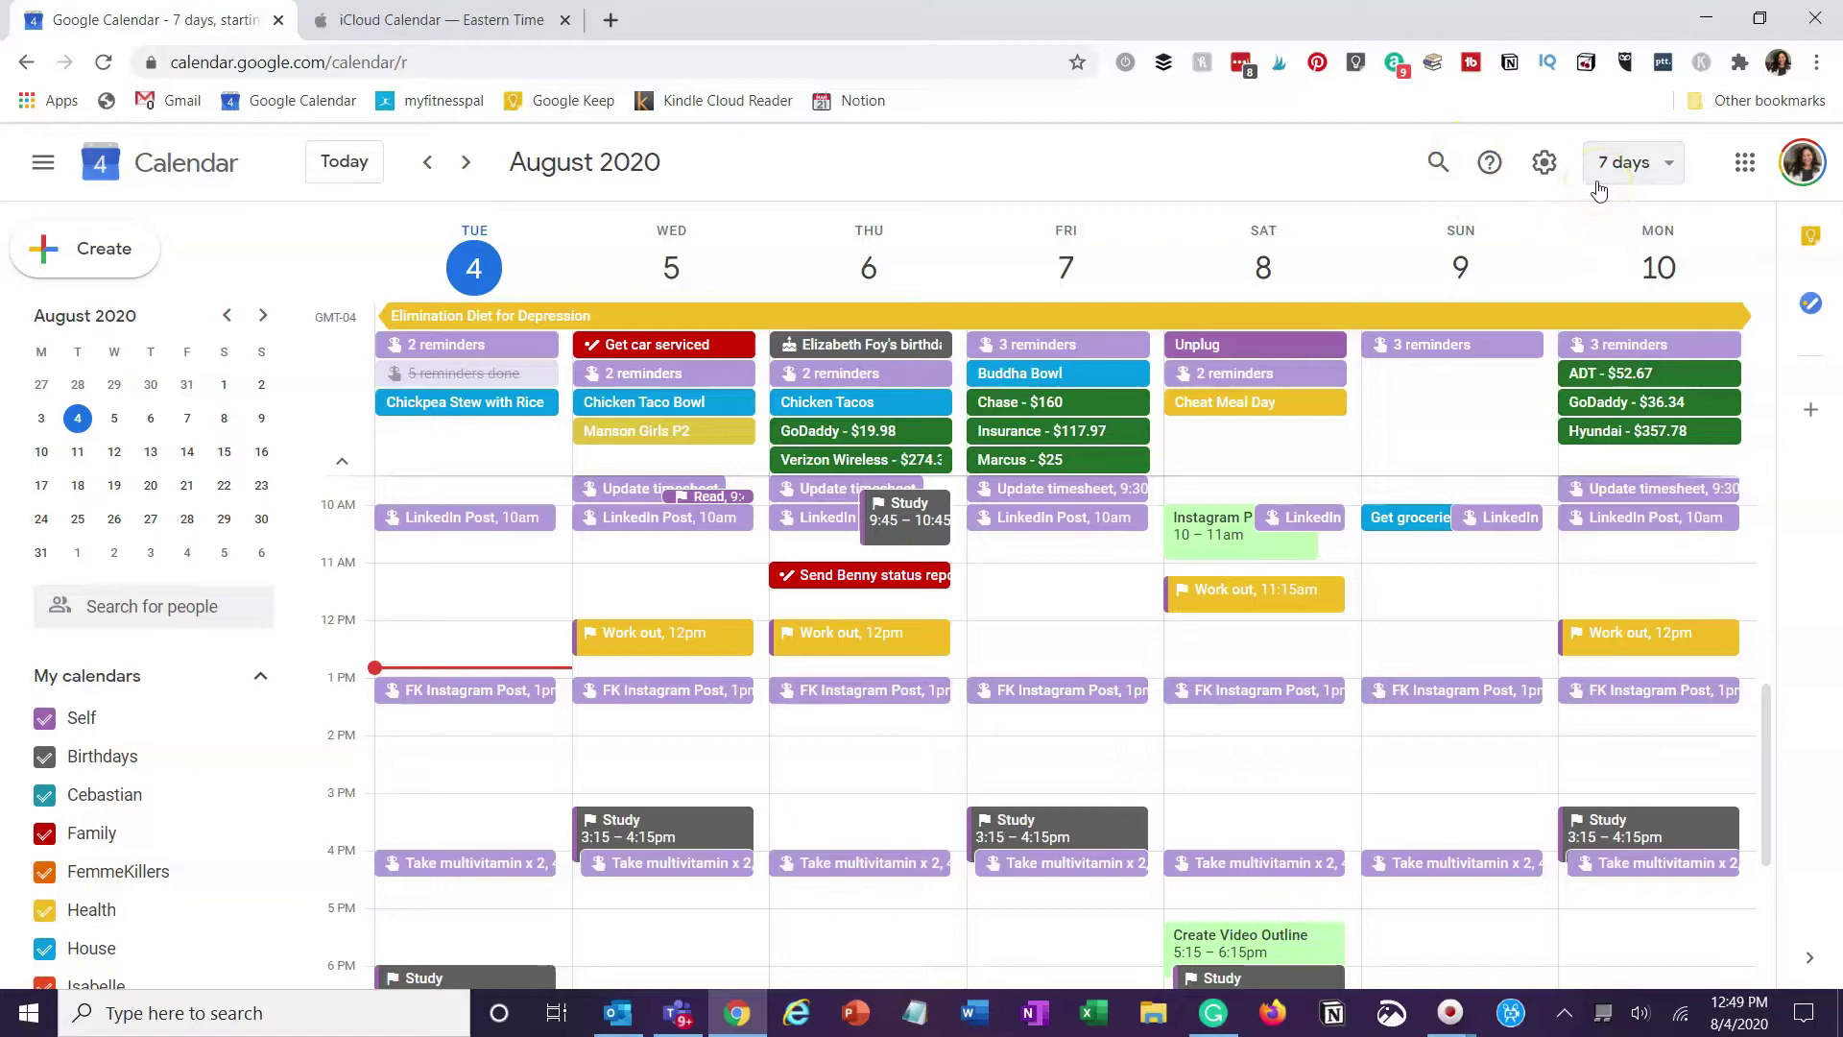
{"action": "left_click", "coordinate": [365, 21]}
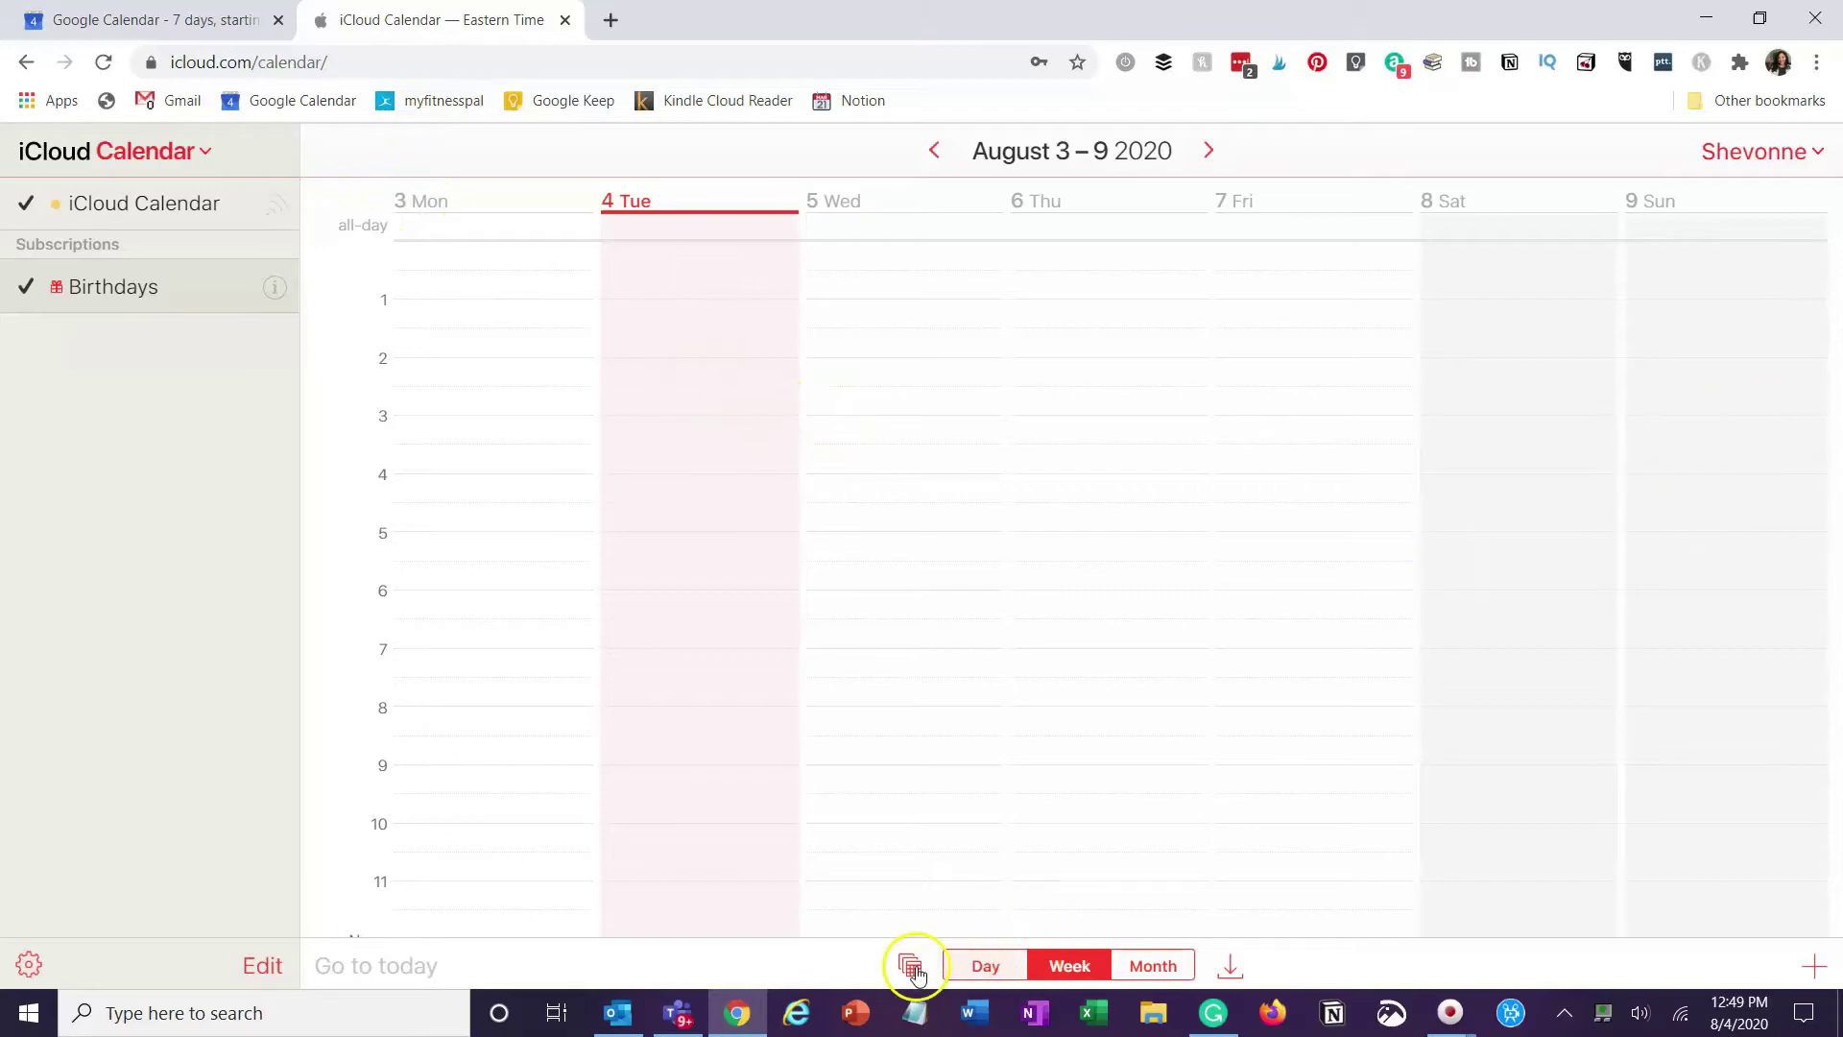
{"action": "left_click", "coordinate": [72, 19]}
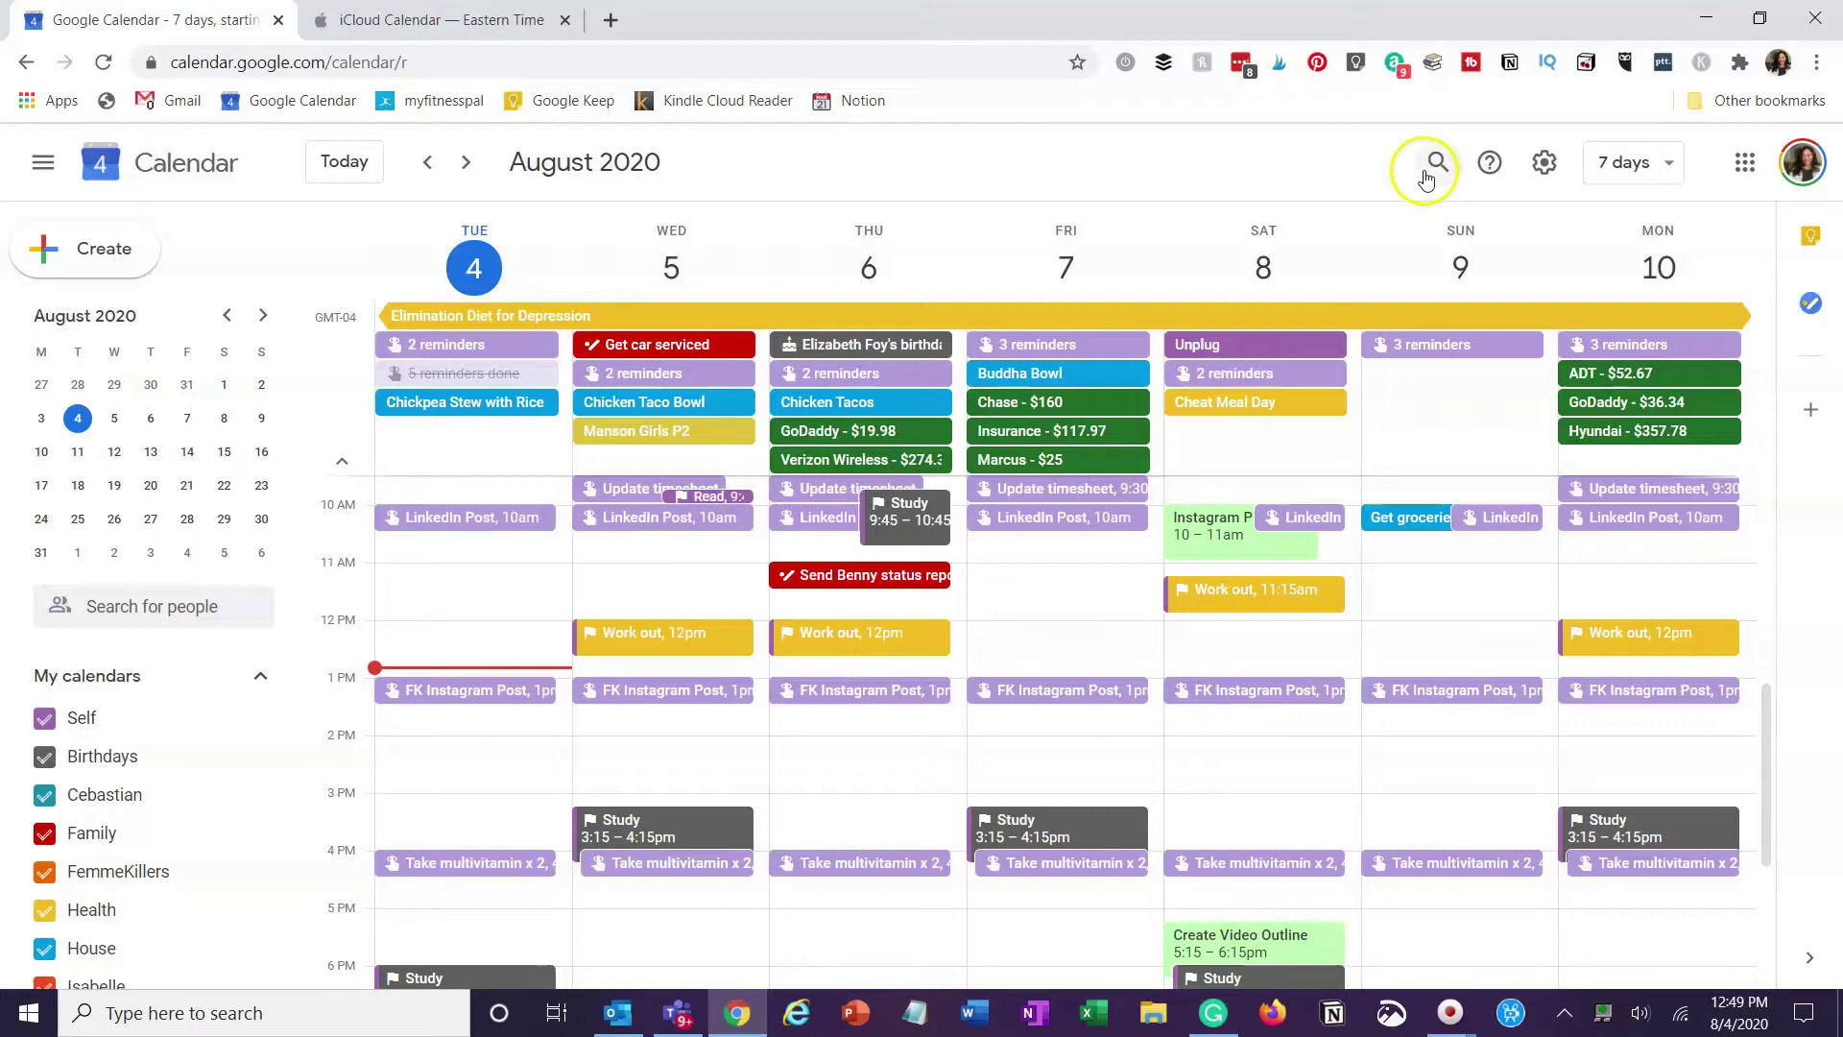
Switch Google Calendar to the Monday–Sunday Week view and scroll the grid
{"action": "left_click", "coordinate": [1622, 165]}
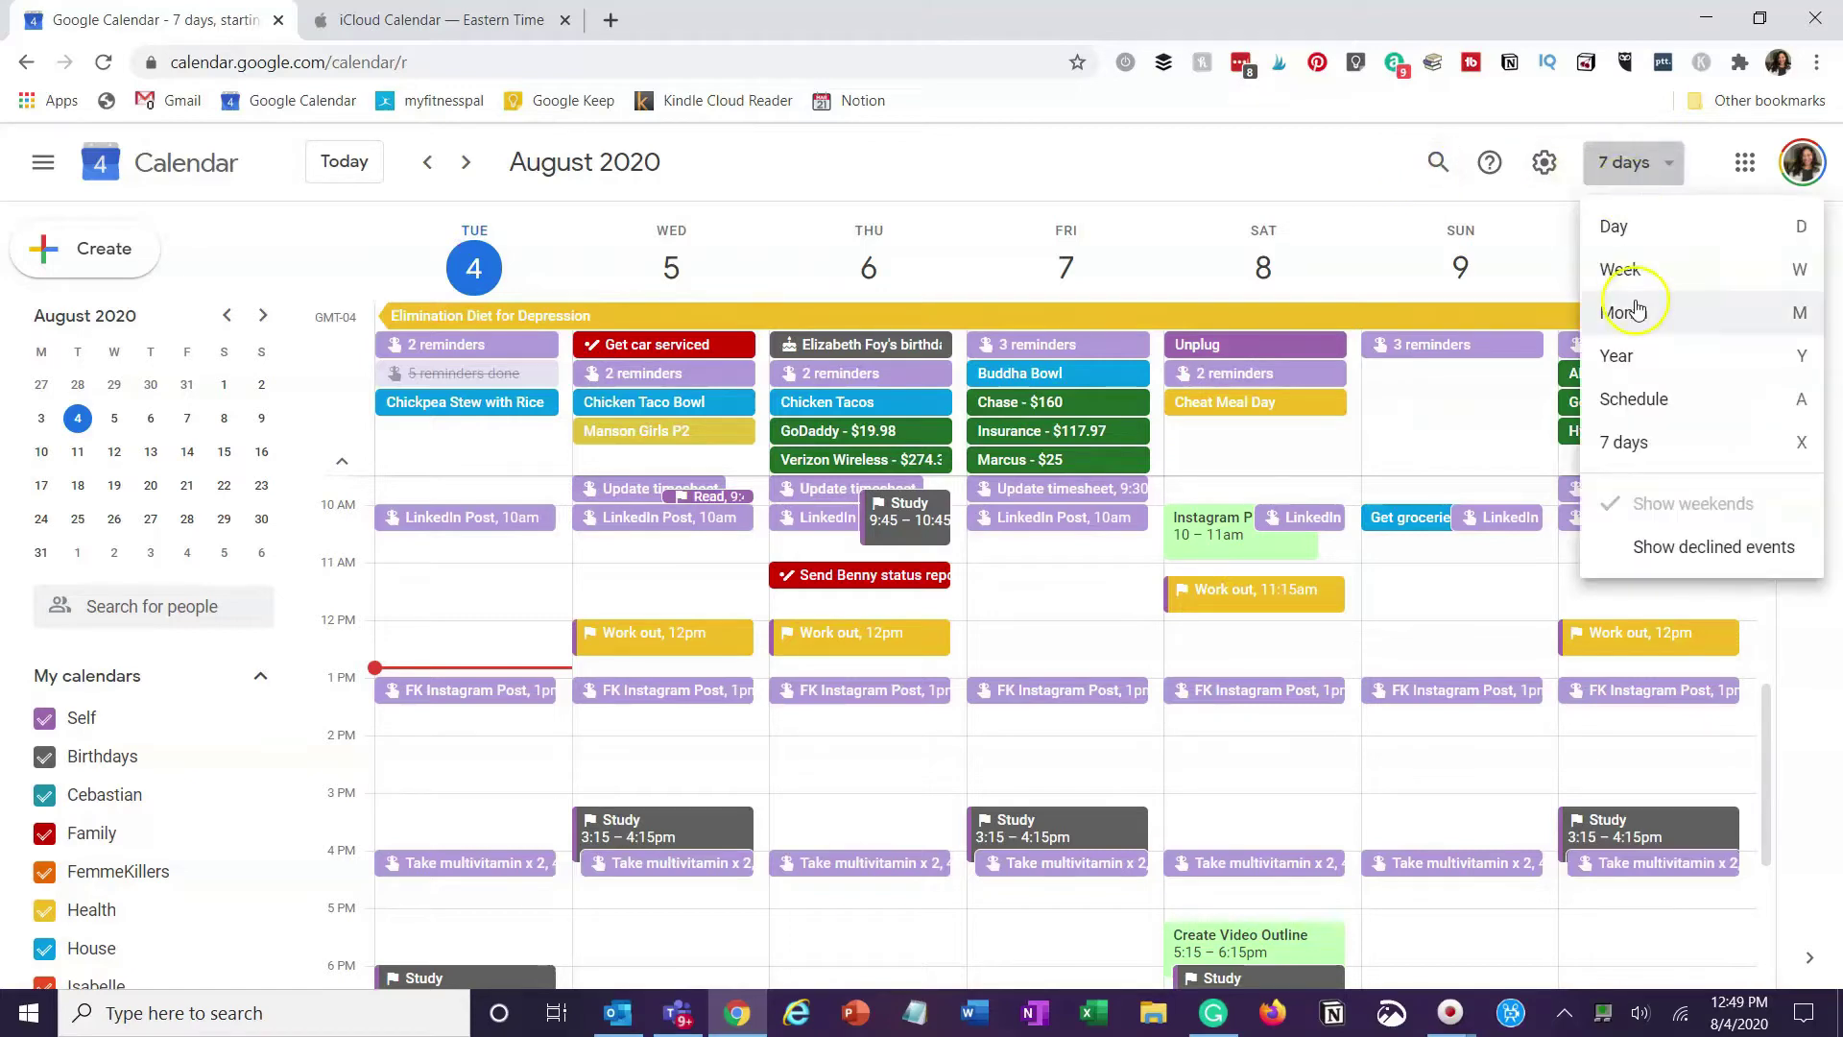
{"action": "left_click", "coordinate": [1622, 270]}
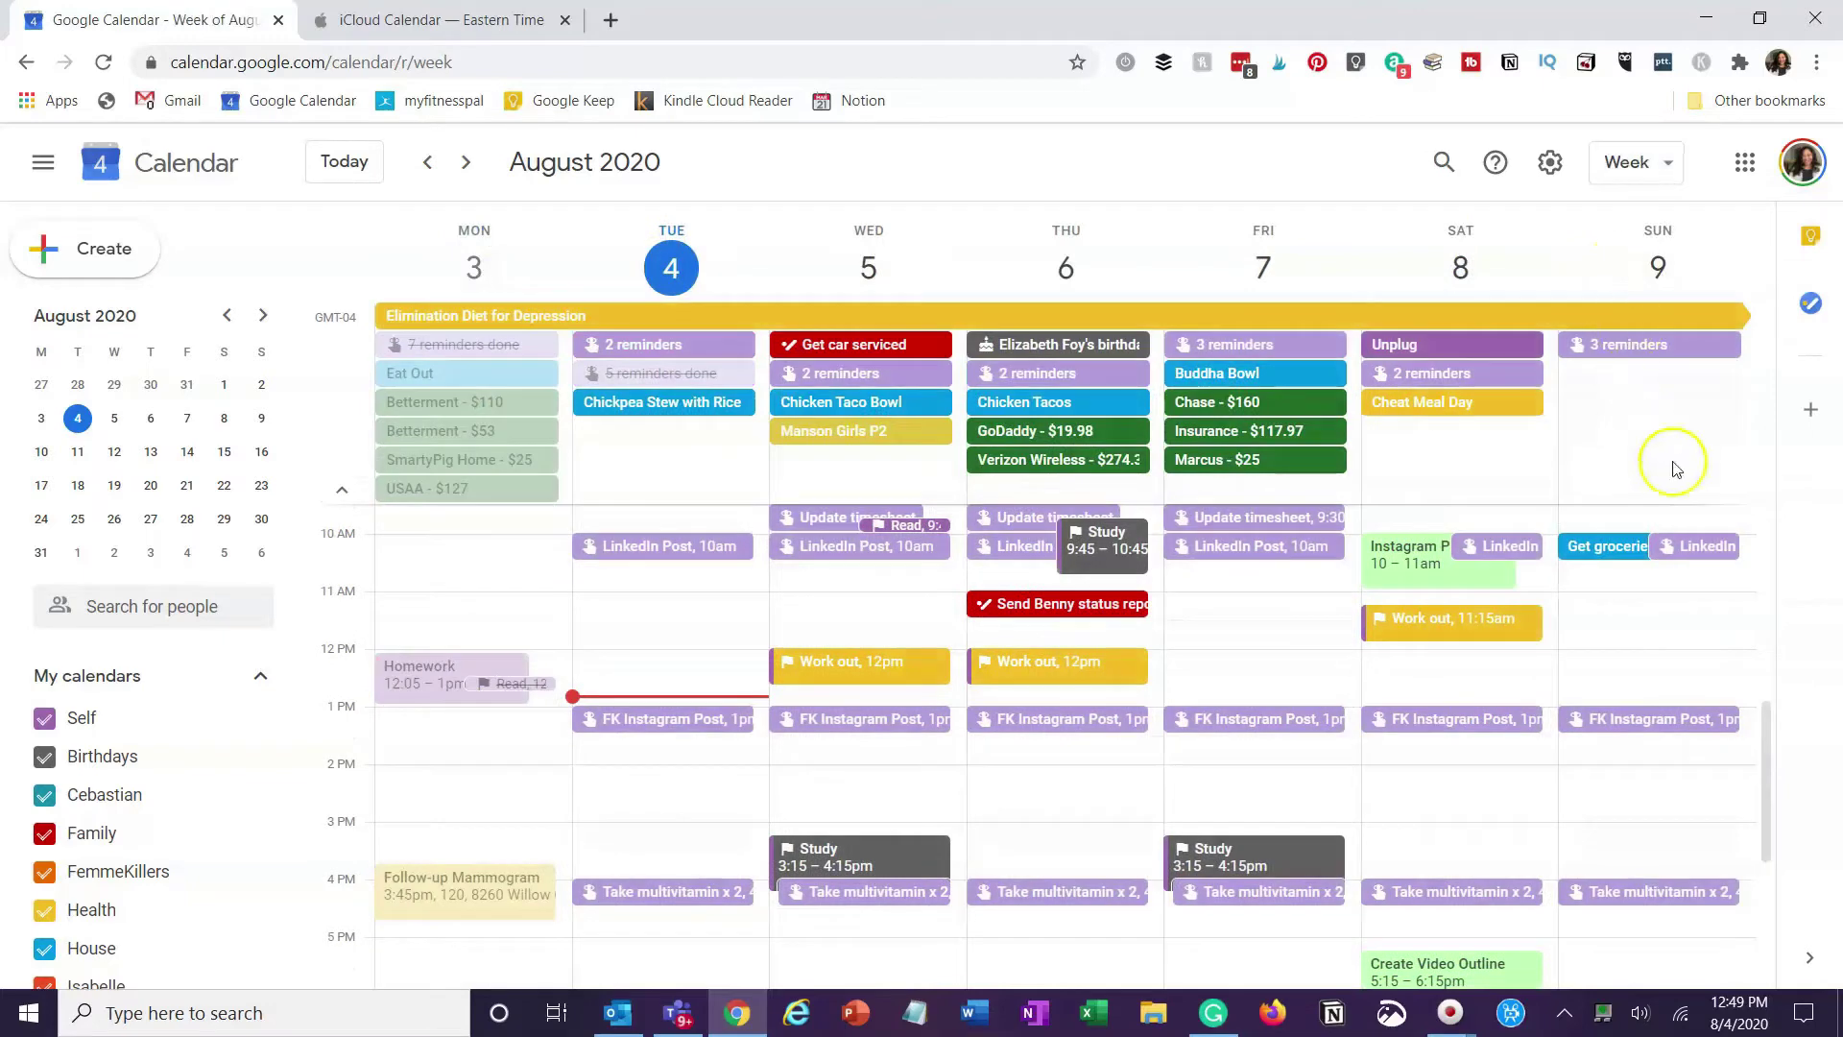
{"action": "left_click_drag", "start_coordinate": [1771, 739], "coordinate": [1813, 843]}
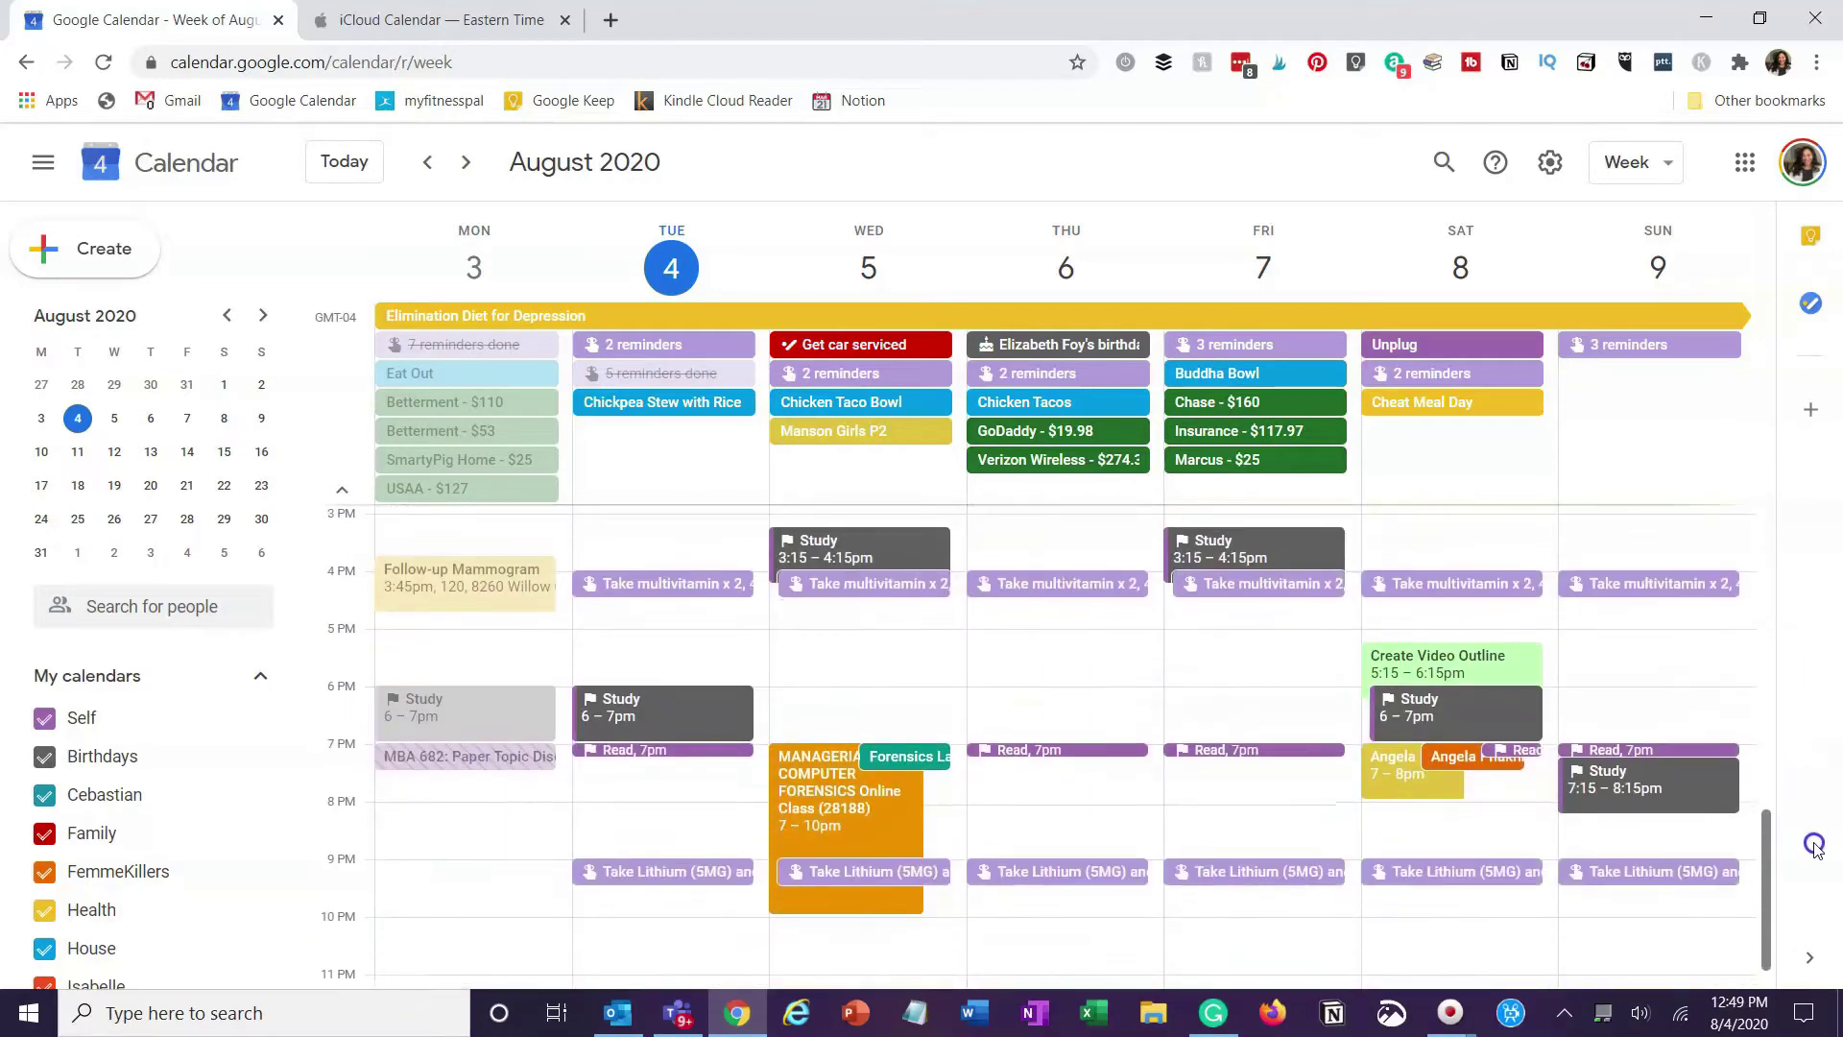
Return Google Calendar to the 7-day view and bring iCloud Calendar forward
{"action": "left_click", "coordinate": [1632, 161]}
{"action": "left_click", "coordinate": [1641, 456]}
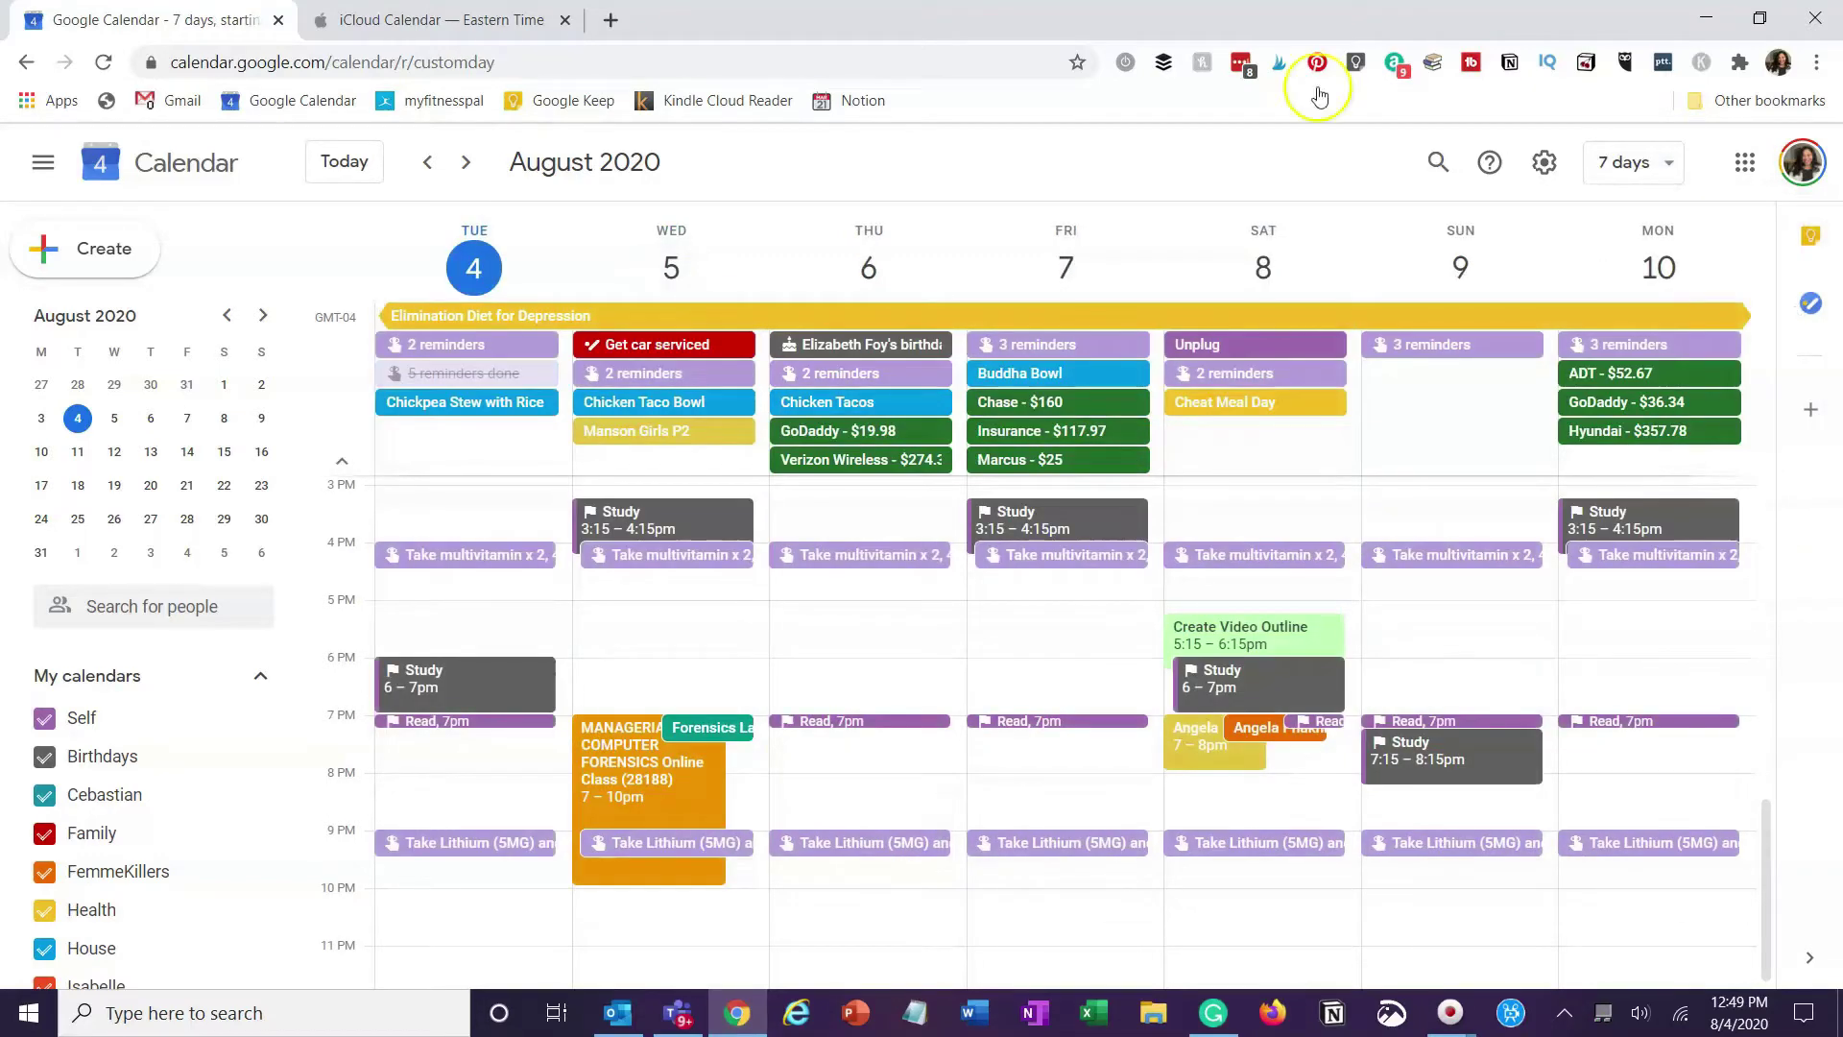
{"action": "left_click", "coordinate": [442, 20]}
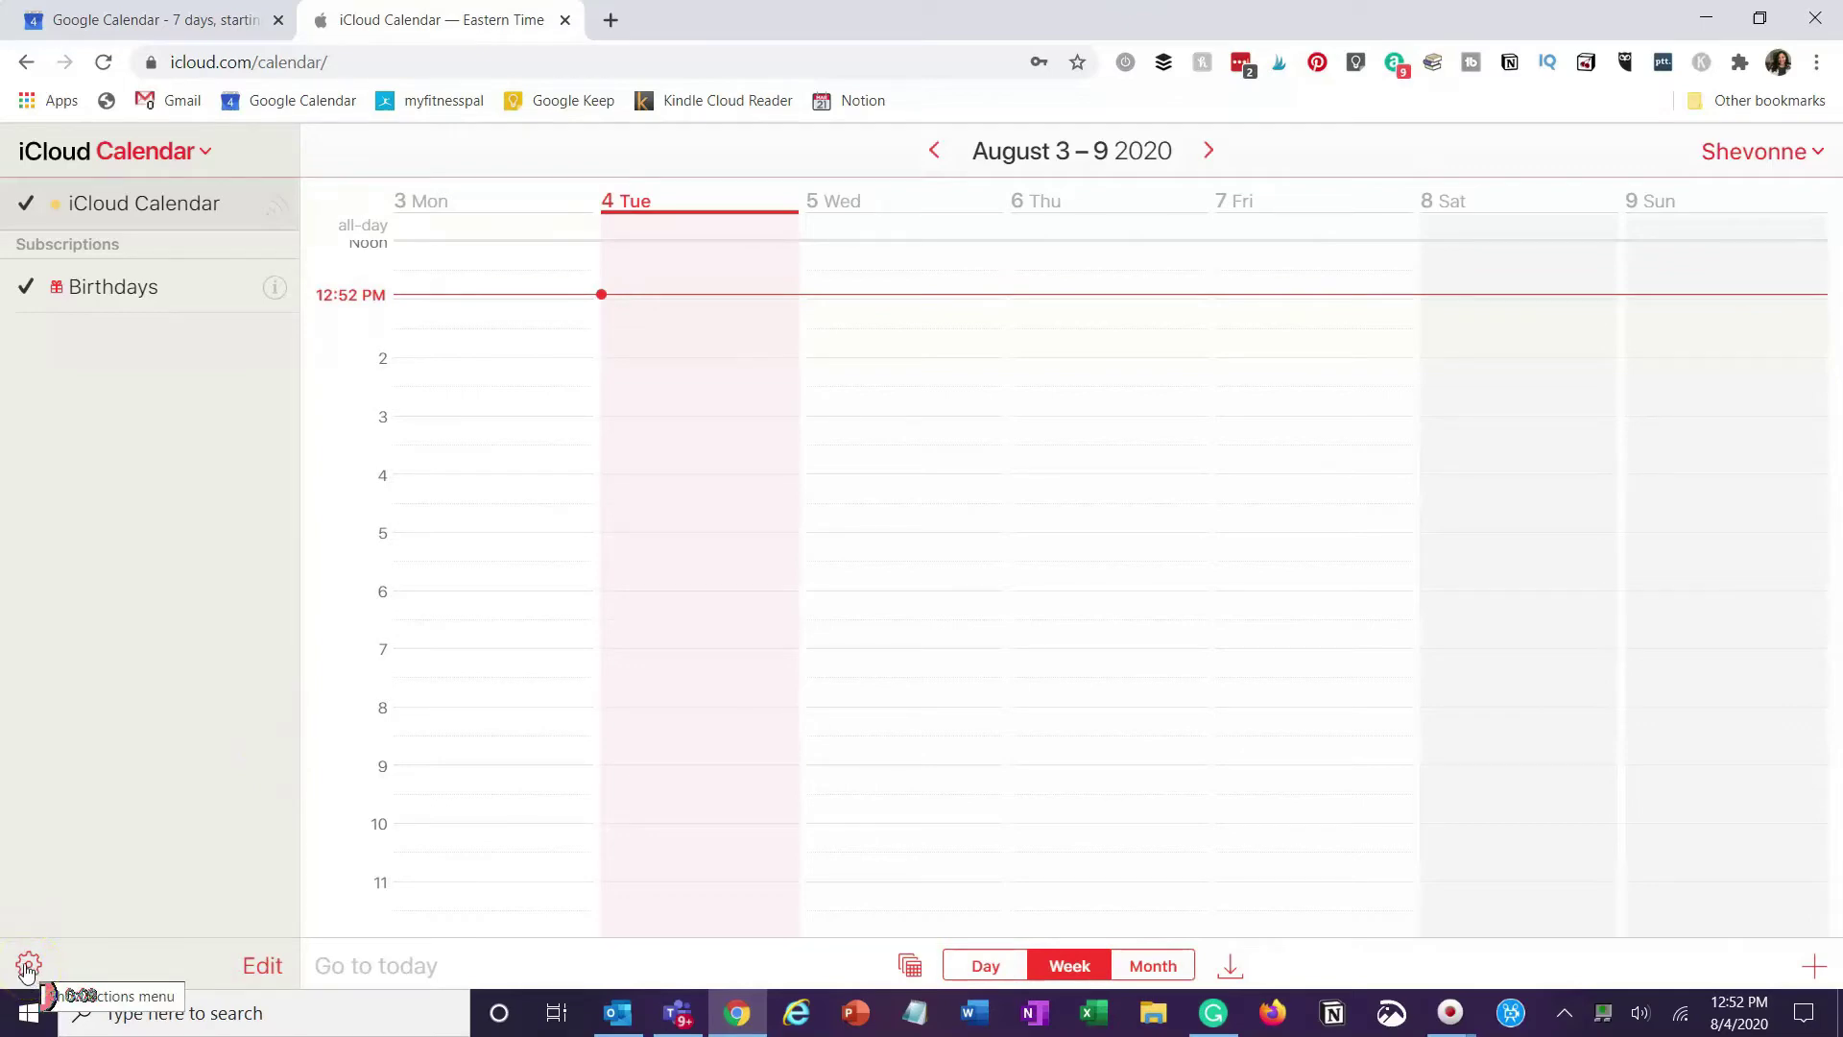
Create a new calendar named Untitled 1 and view its sharing settings without changing them
{"action": "left_click", "coordinate": [28, 965]}
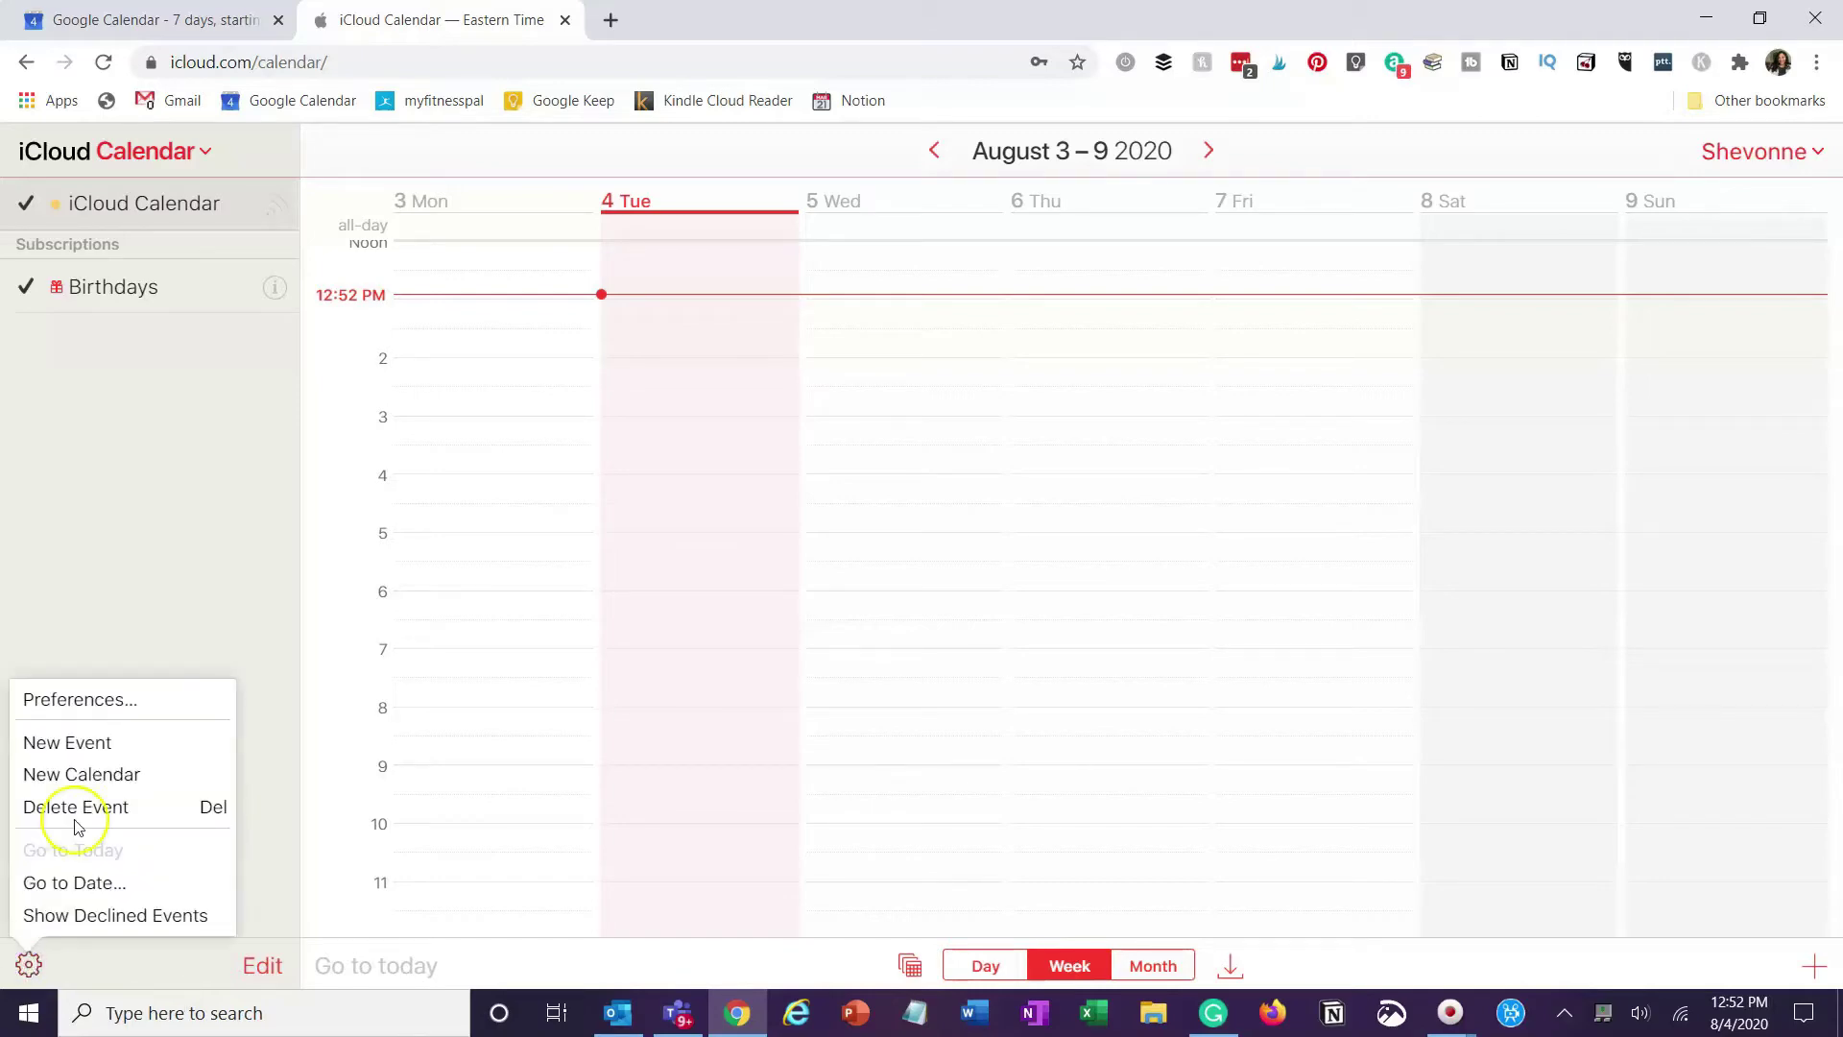
{"action": "left_click", "coordinate": [78, 771]}
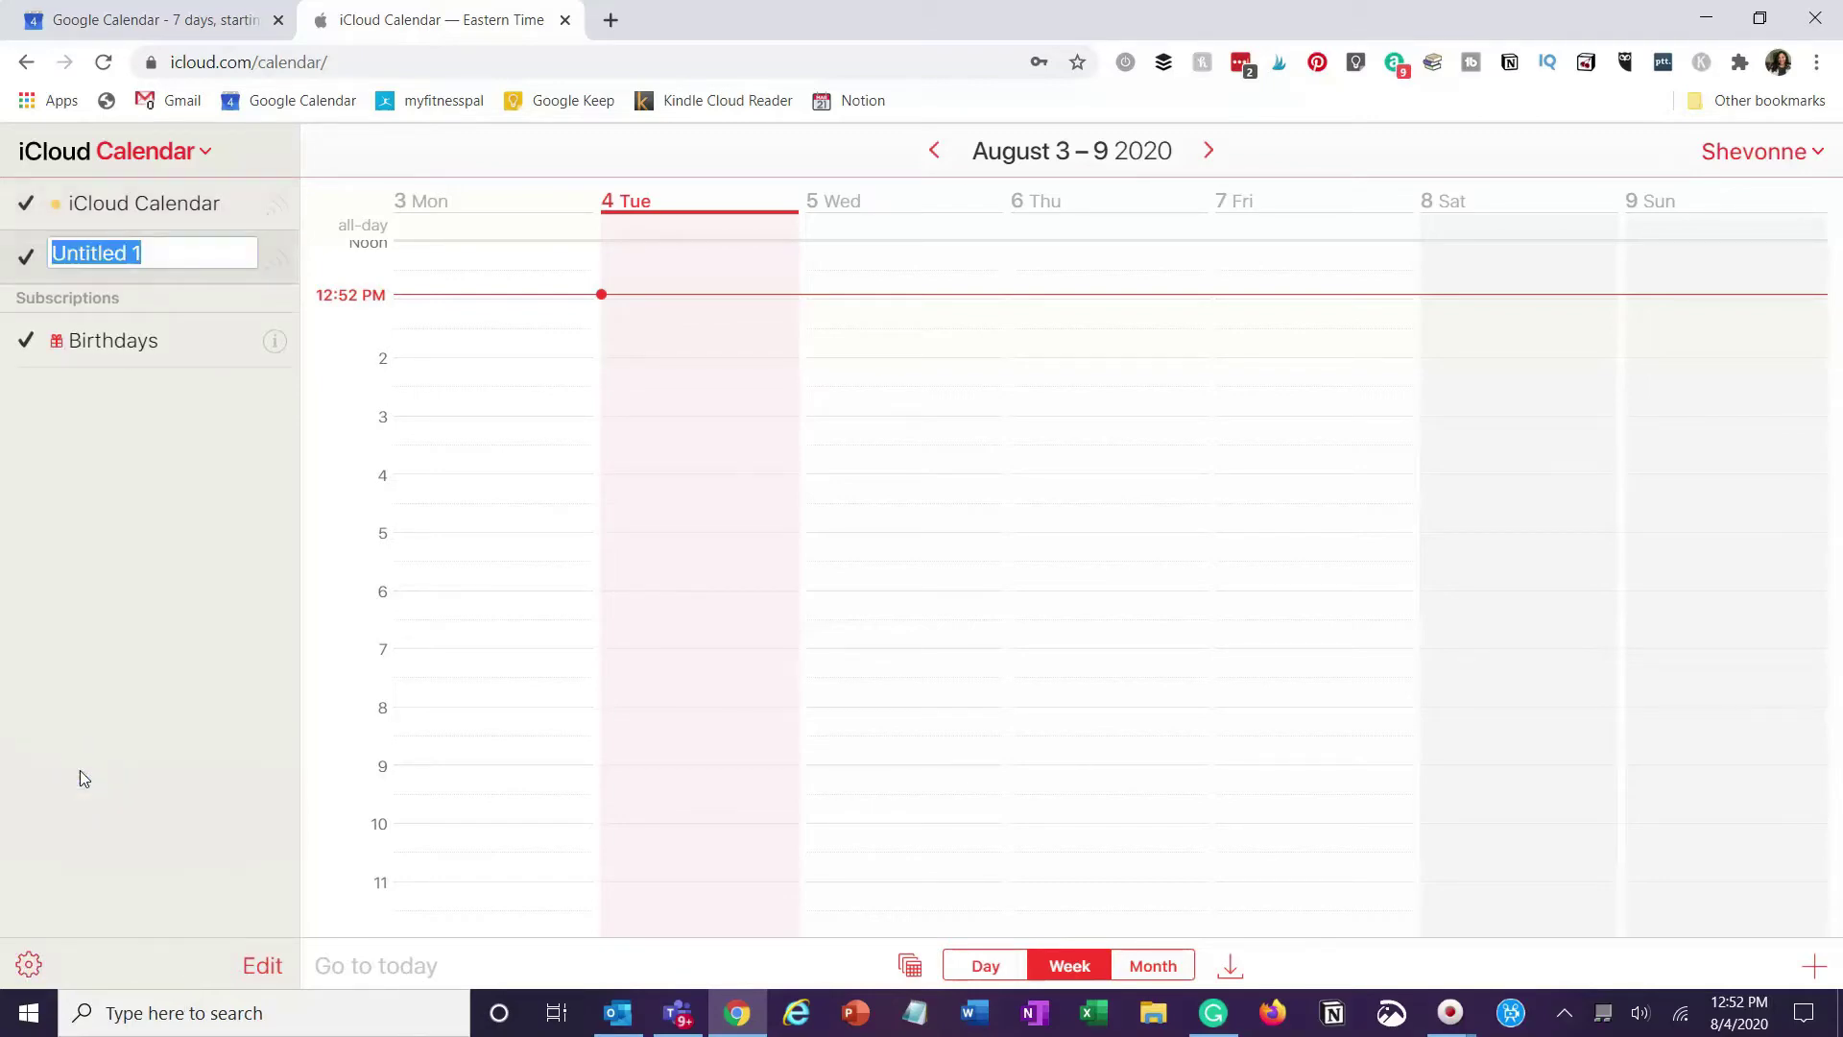
{"action": "left_click", "coordinate": [175, 273]}
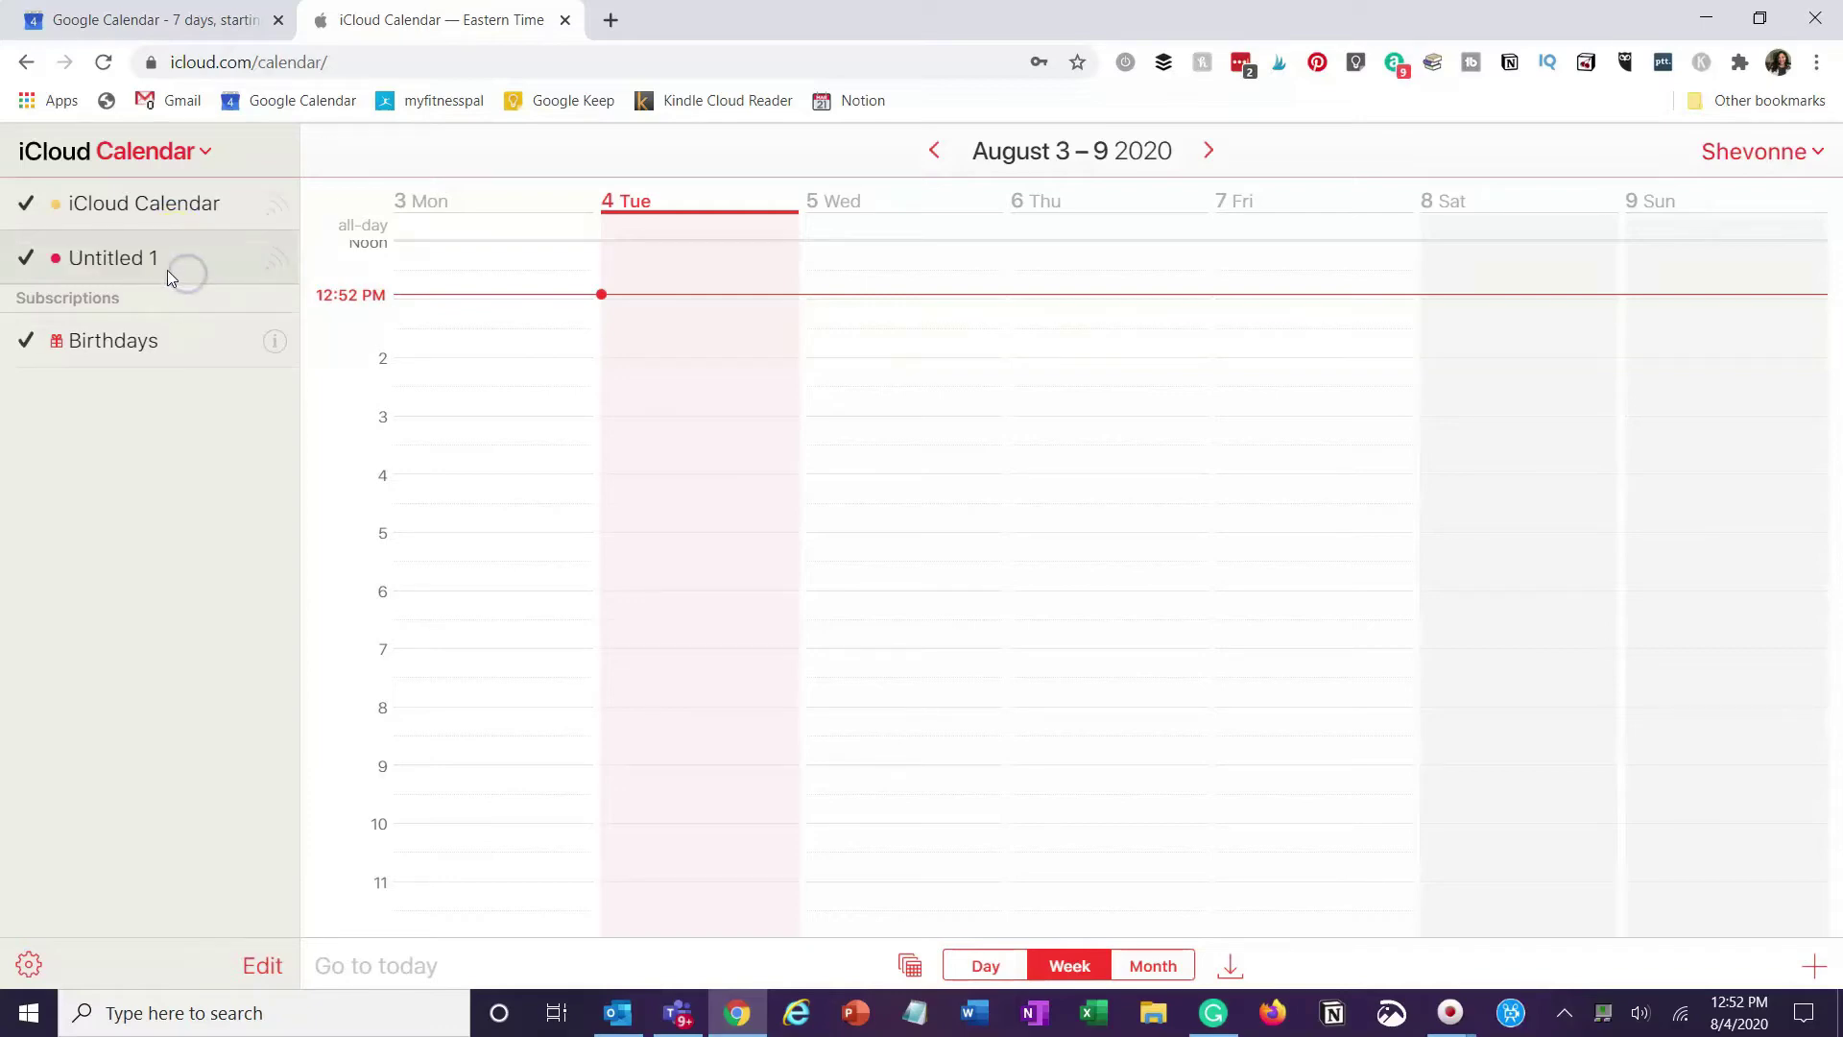
{"action": "left_click", "coordinate": [276, 262]}
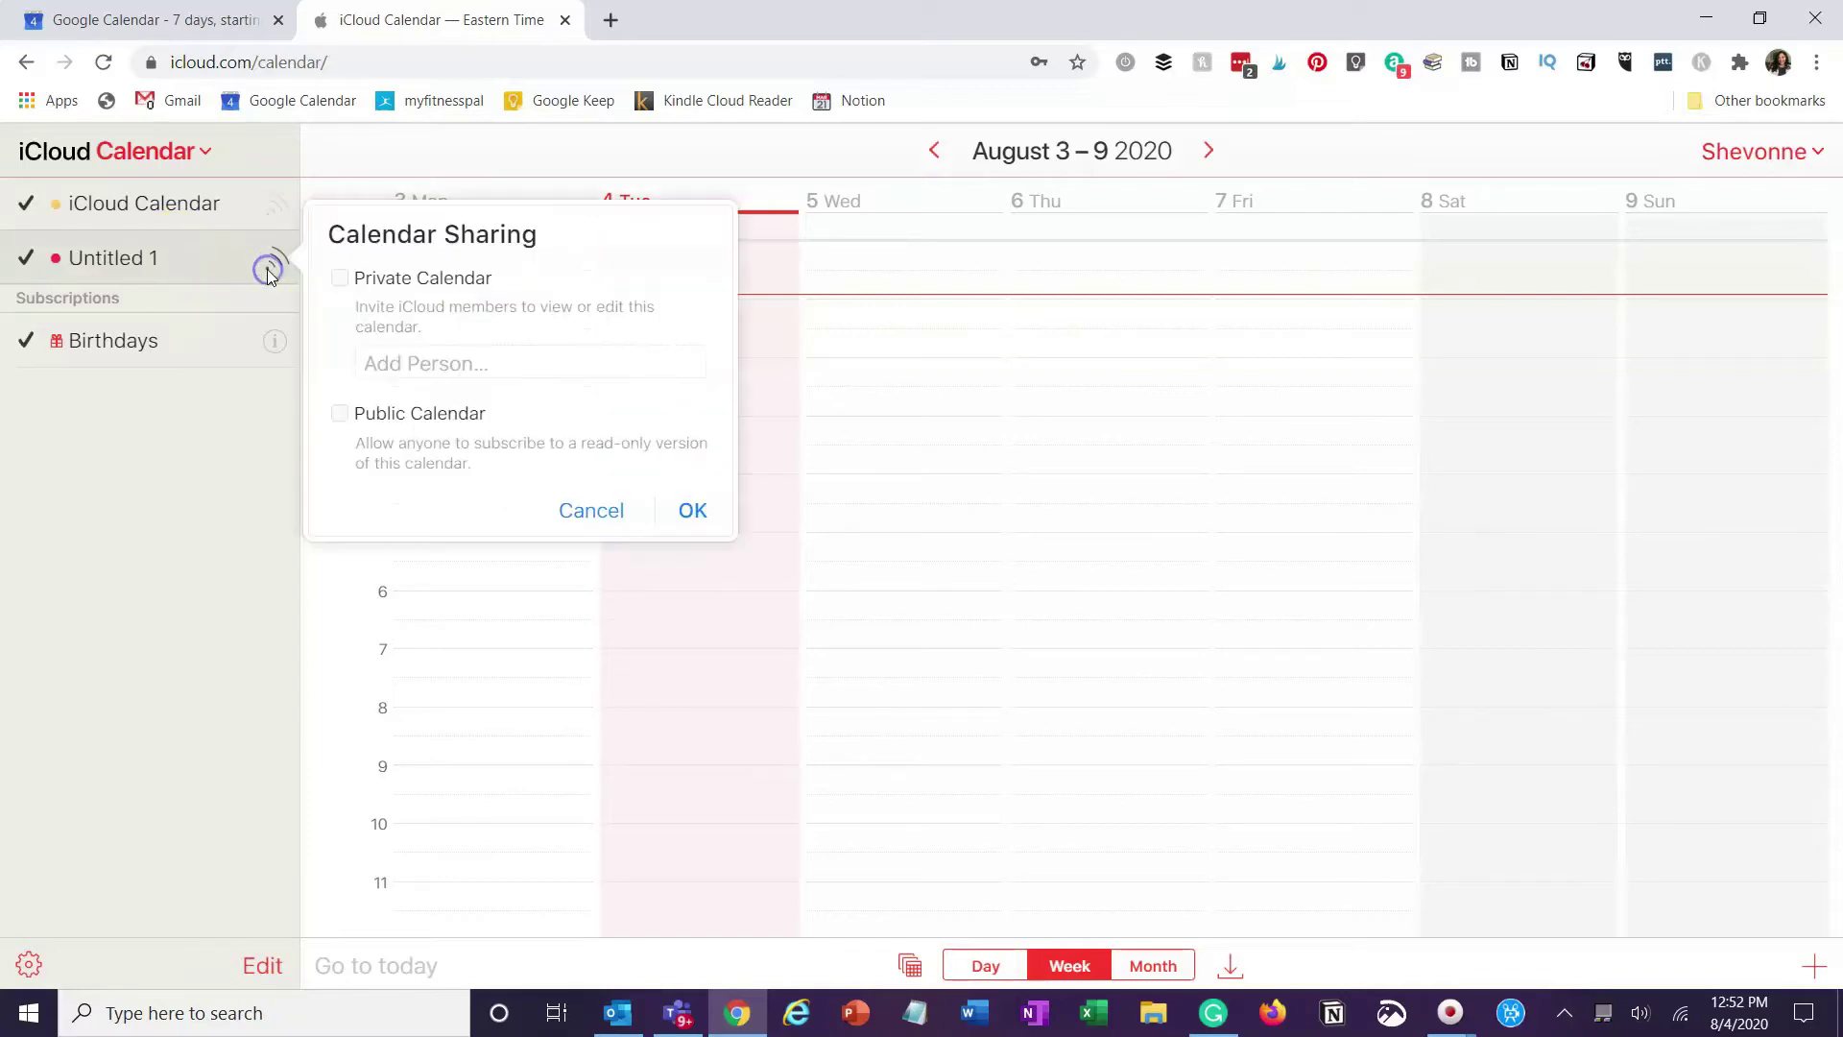
{"action": "left_click", "coordinate": [80, 270]}
{"action": "left_click", "coordinate": [591, 510]}
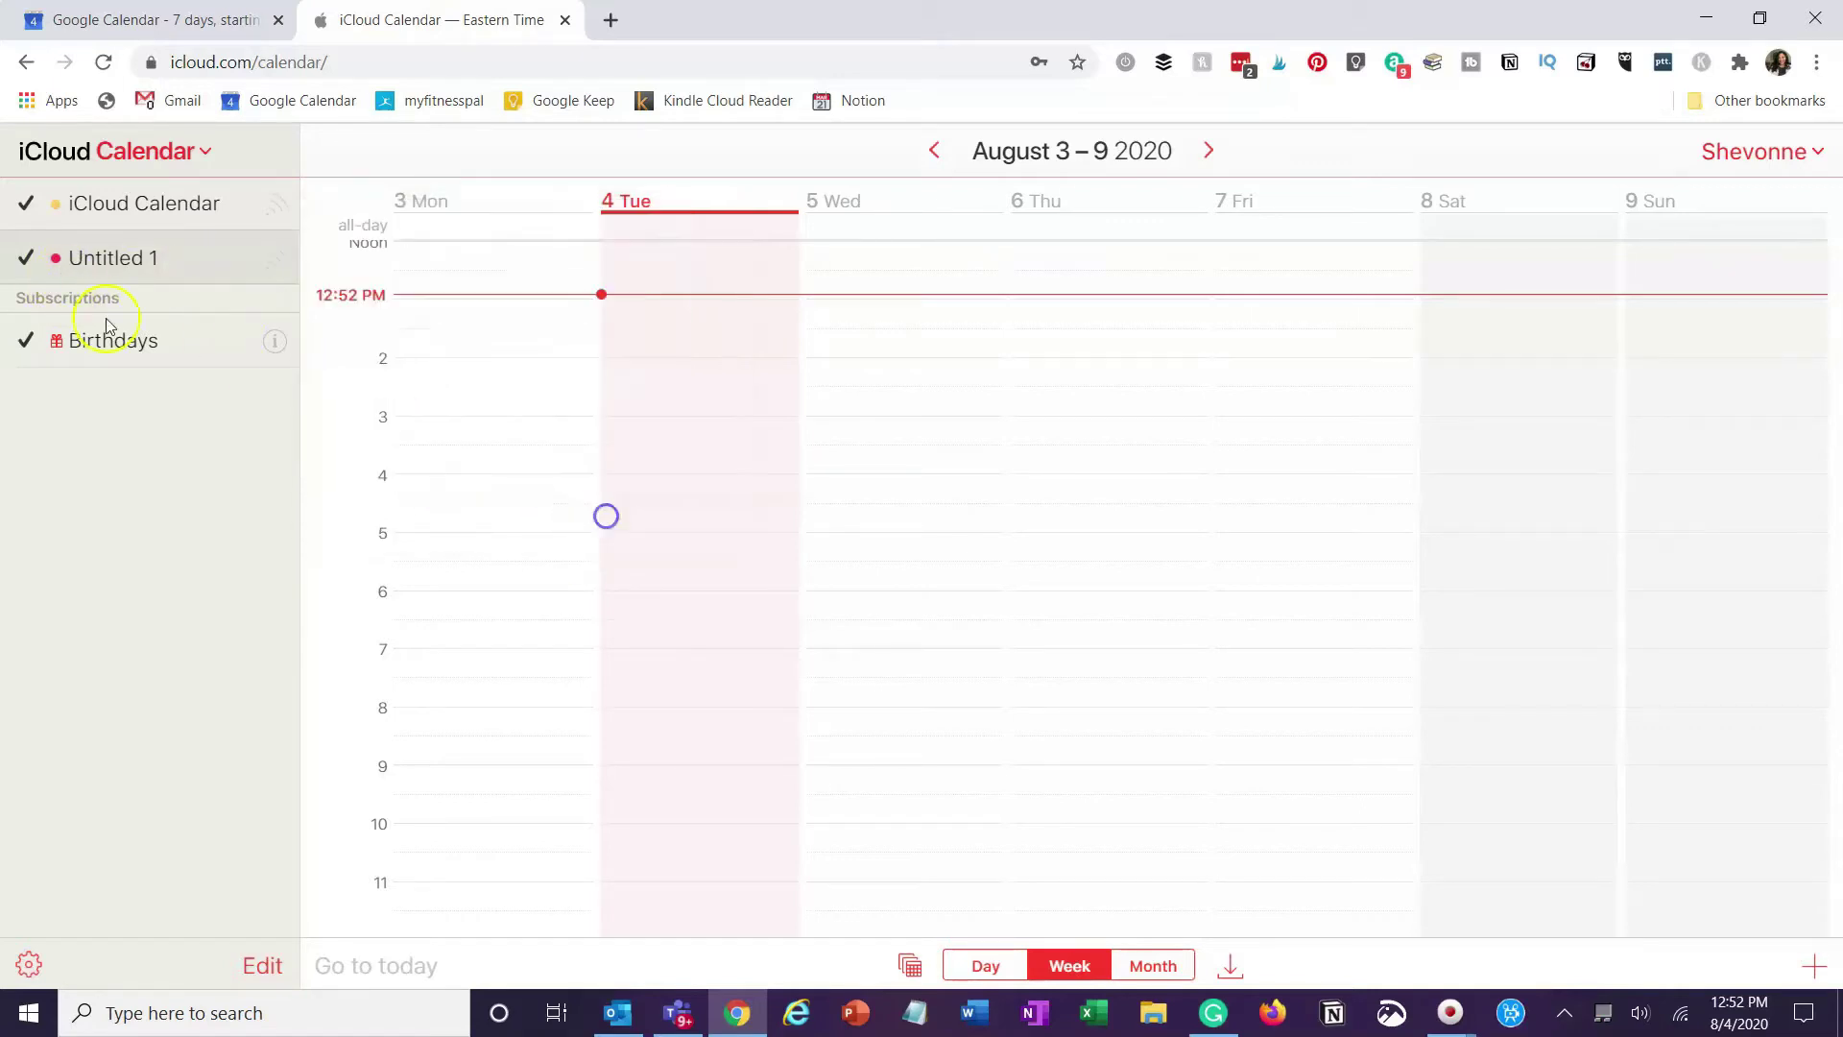
Delete the Untitled 1 calendar from the editable calendar list
{"action": "right_click", "coordinate": [89, 257]}
{"action": "left_click", "coordinate": [51, 275]}
{"action": "left_click", "coordinate": [256, 968]}
{"action": "left_click", "coordinate": [276, 258]}
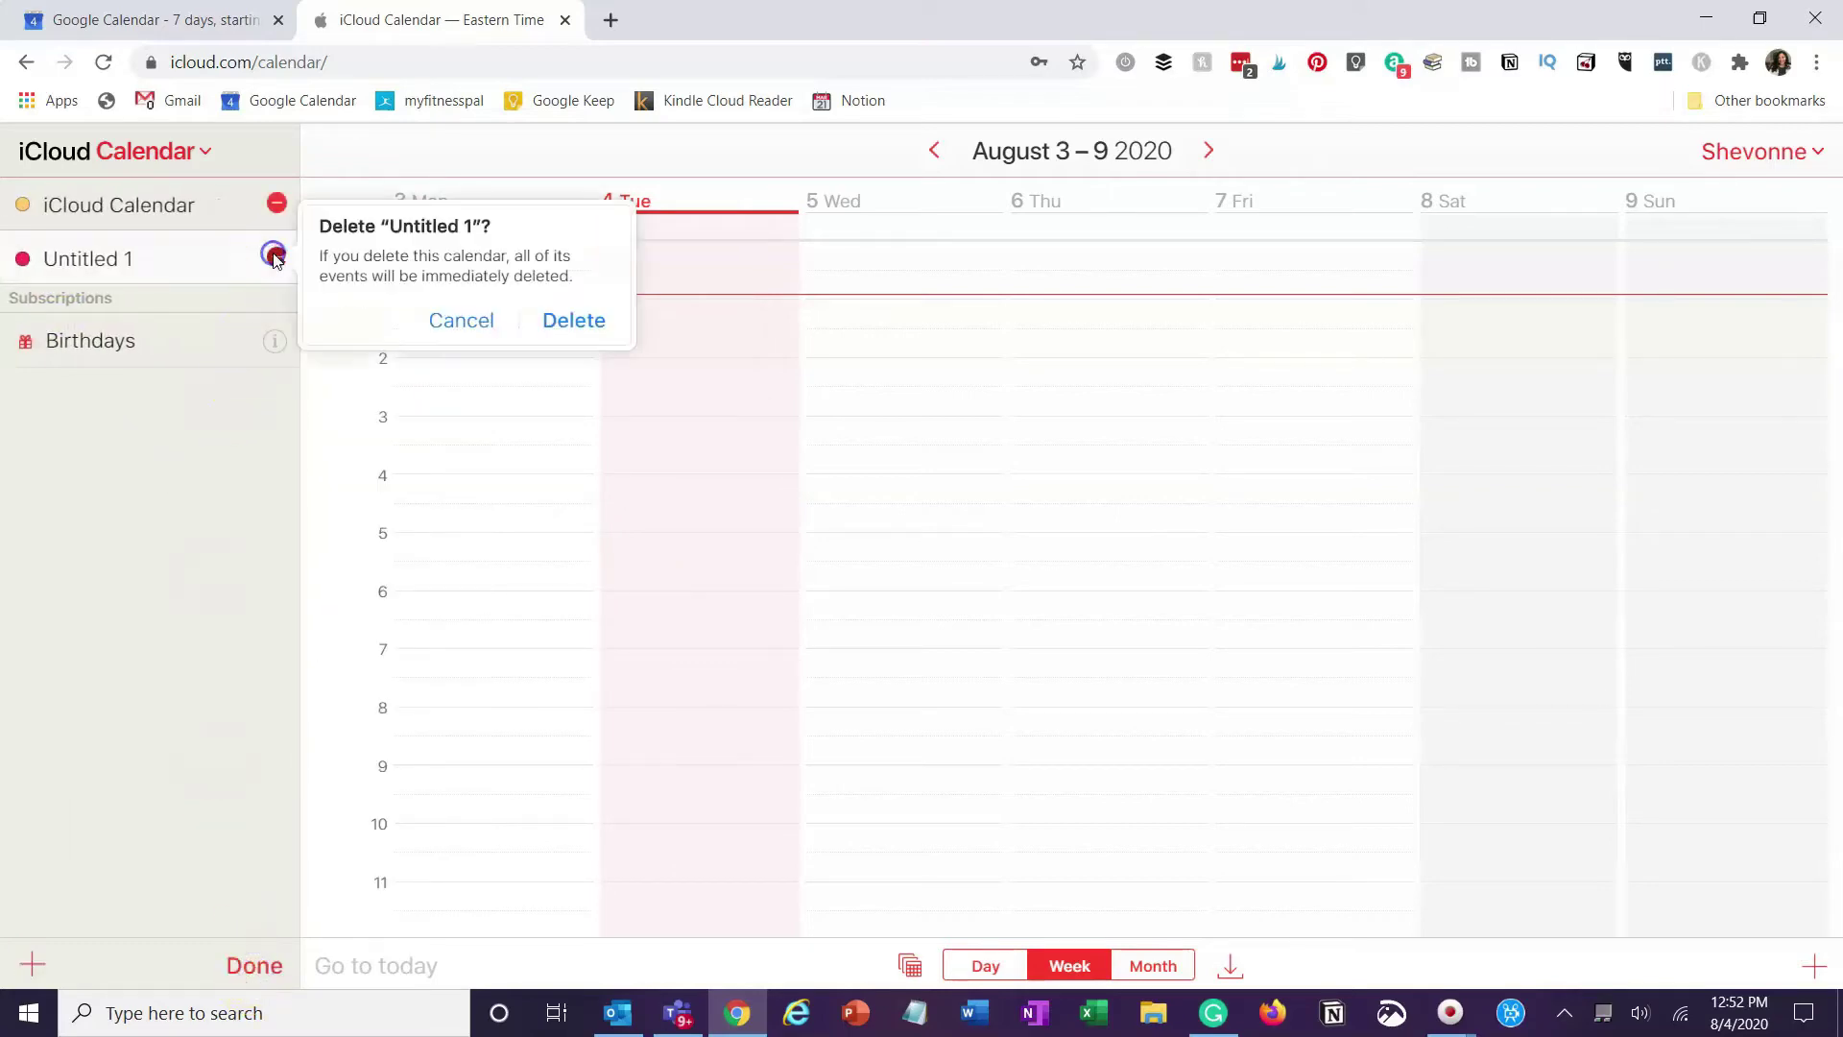
{"action": "left_click", "coordinate": [573, 318]}
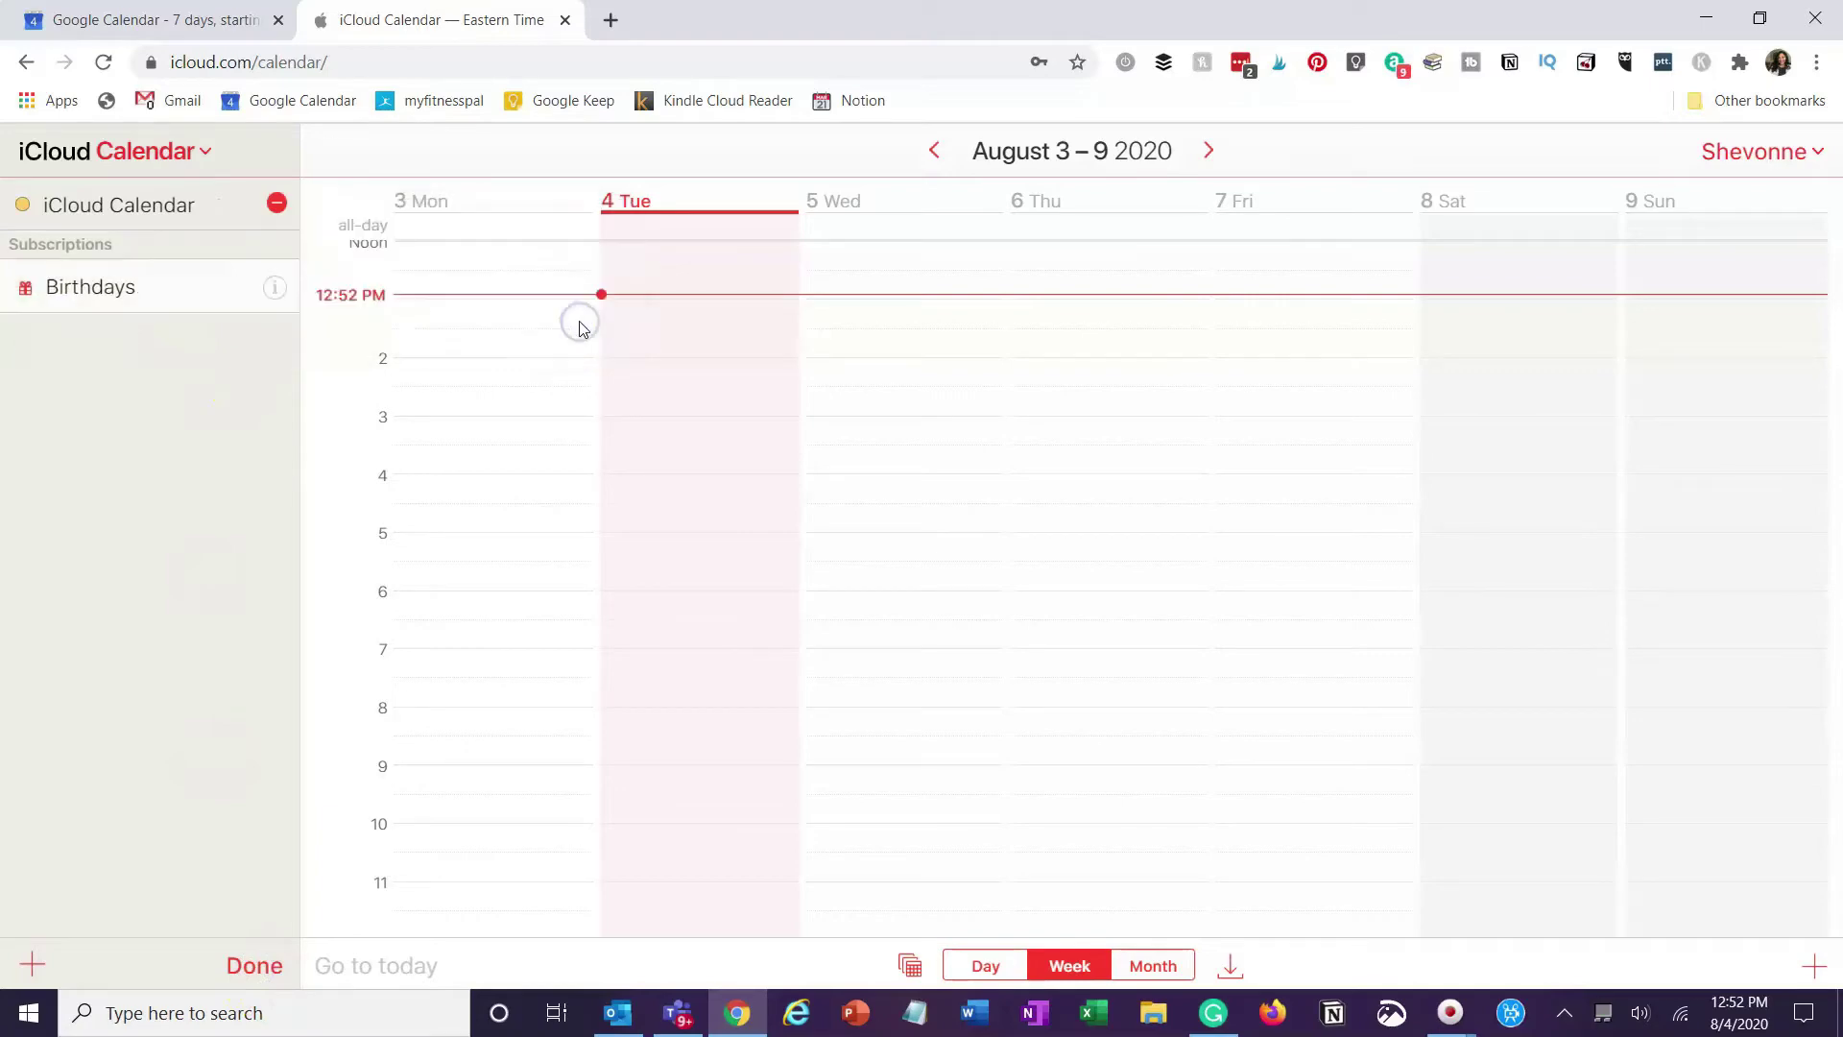
Add another Untitled 1 calendar, remove it, and finish editing the calendar list
{"action": "left_click", "coordinate": [32, 963]}
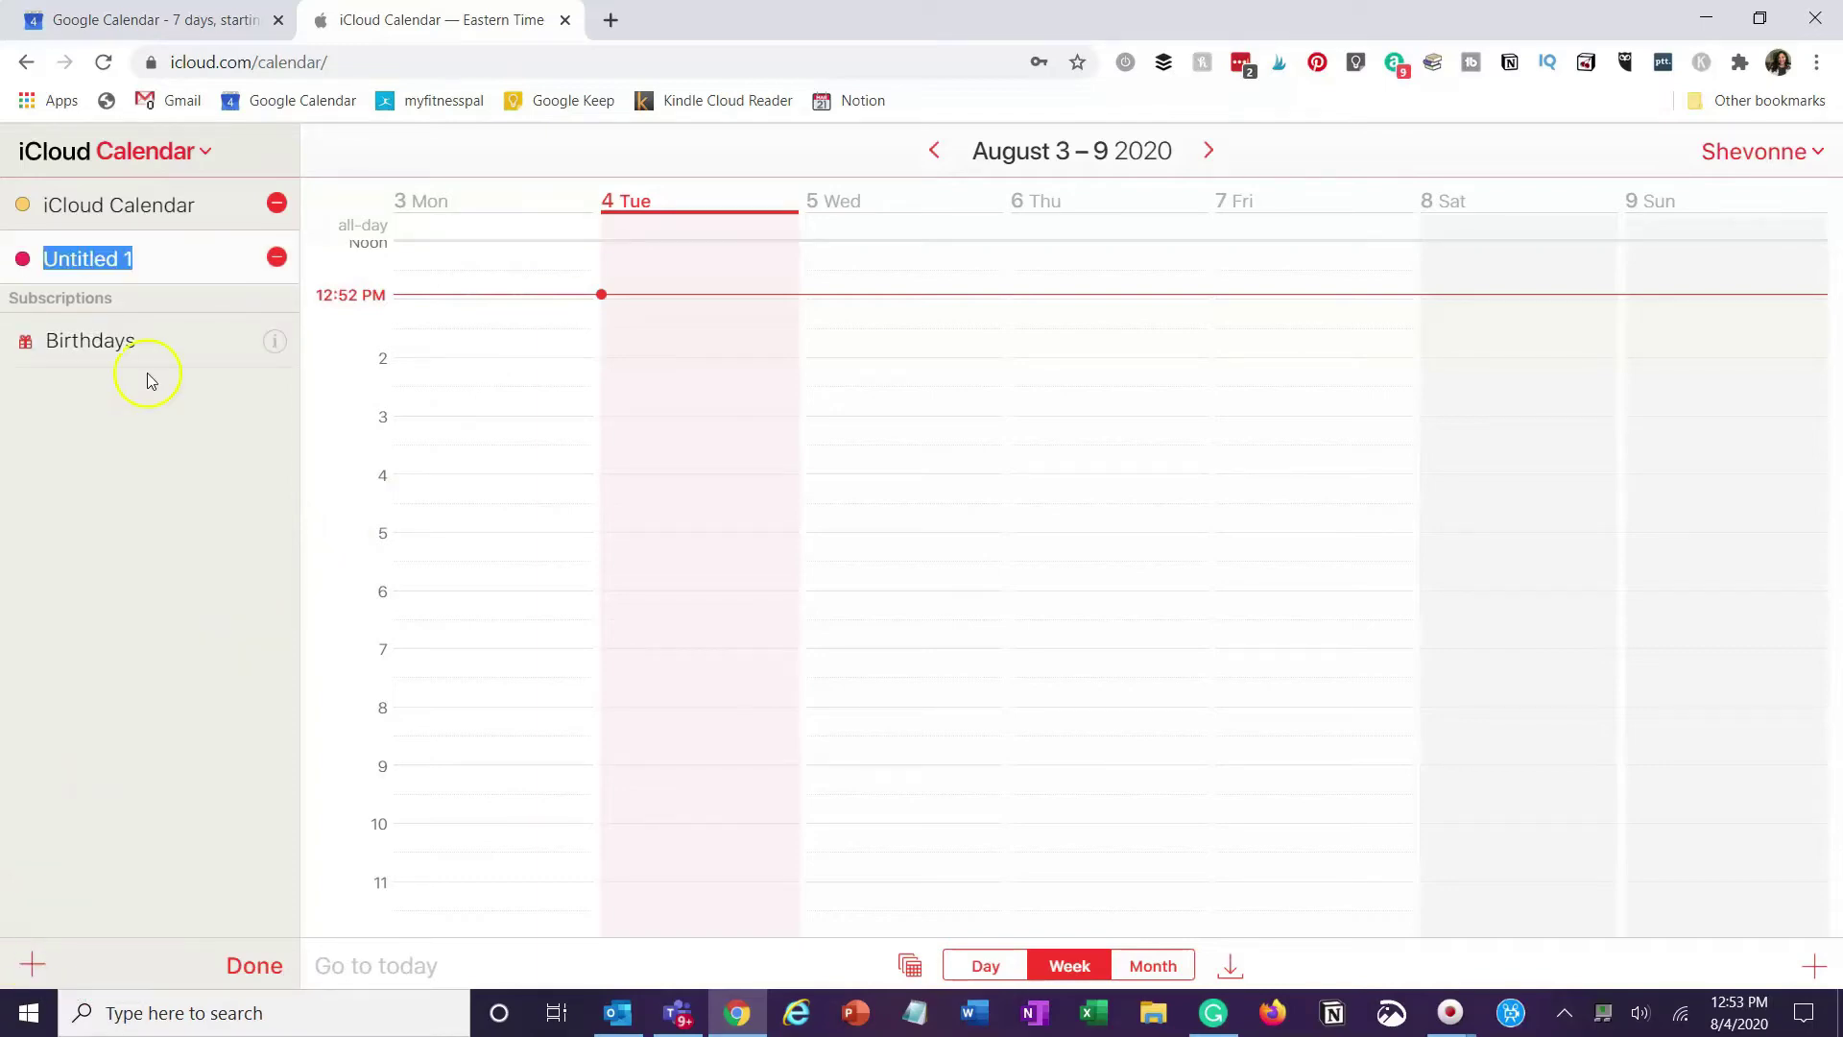
{"action": "left_click", "coordinate": [276, 257]}
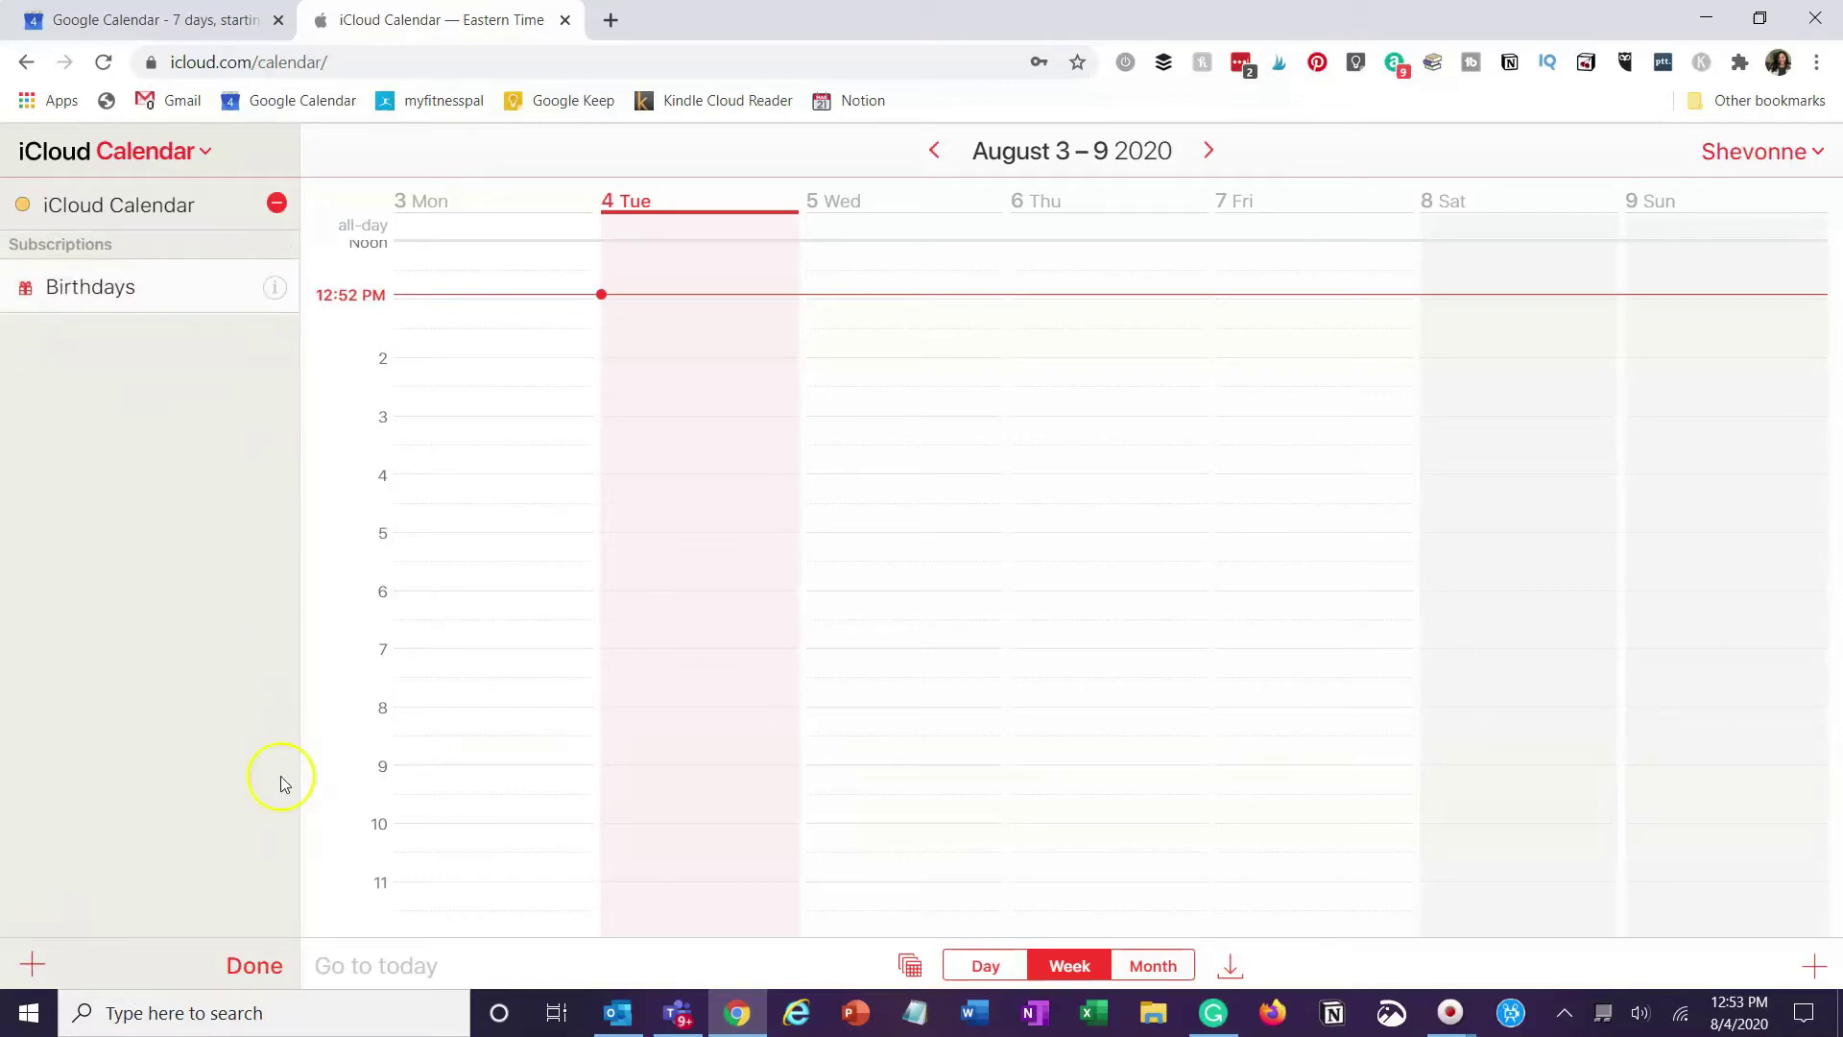
{"action": "left_click", "coordinate": [252, 966]}
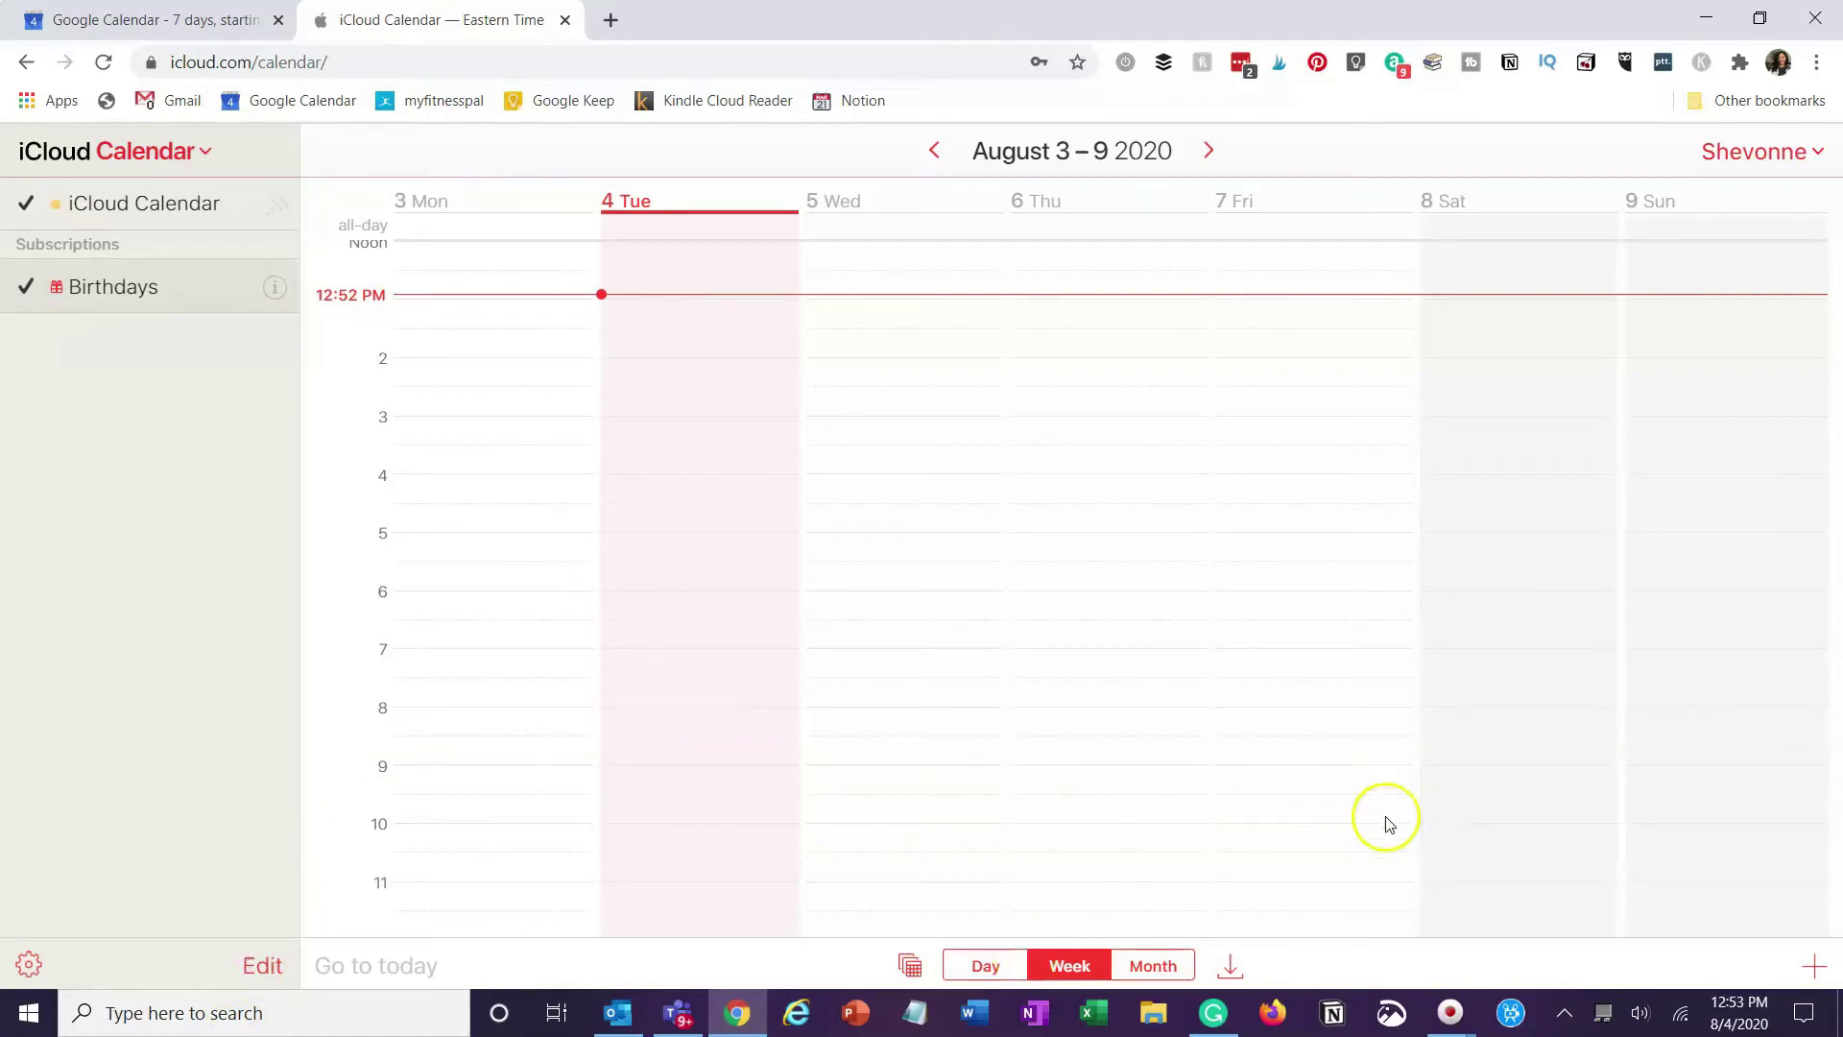
Start a new Tuesday 1–2 PM event, discard it, and return to Google Calendar
{"action": "left_click", "coordinate": [1817, 970]}
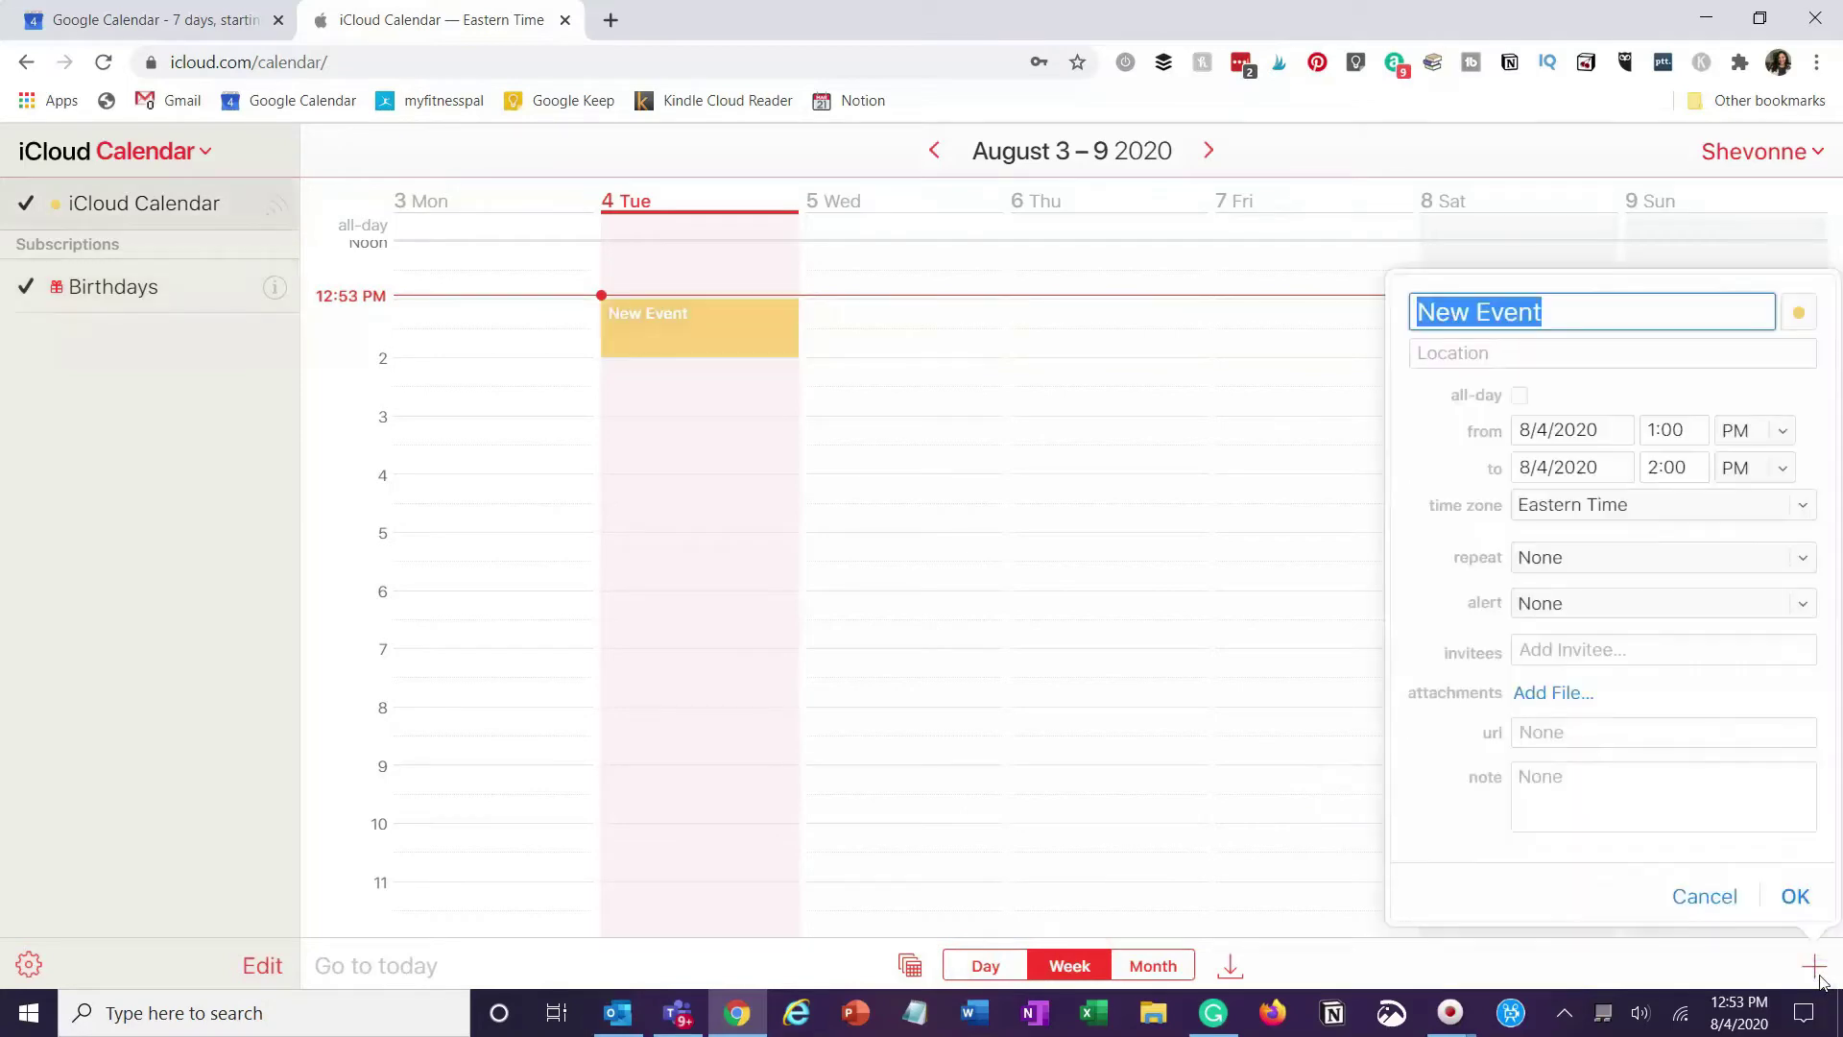
{"action": "left_click", "coordinate": [1690, 902]}
{"action": "left_click", "coordinate": [170, 22]}
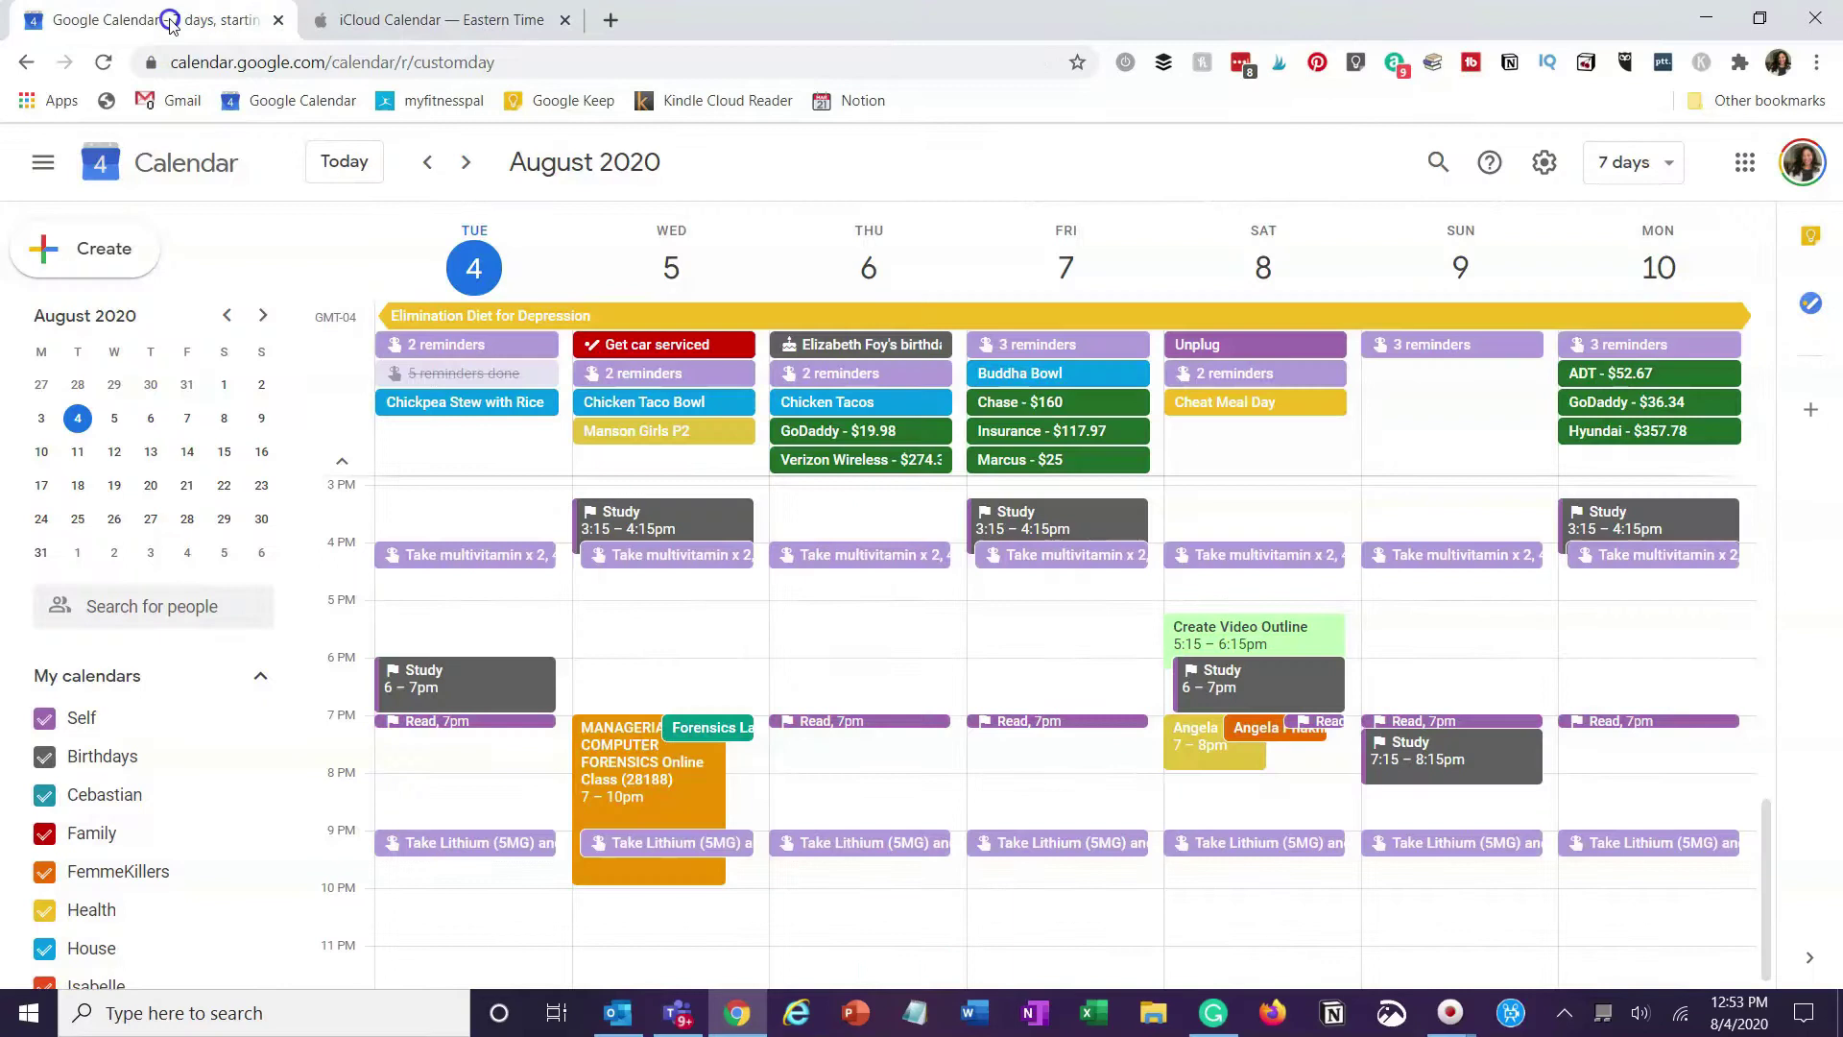
Scroll the sidebar to reveal FK Cal, Holidays in United States, MBA Cal and SP Cal
{"action": "left_click", "coordinate": [260, 682]}
{"action": "left_click", "coordinate": [259, 678]}
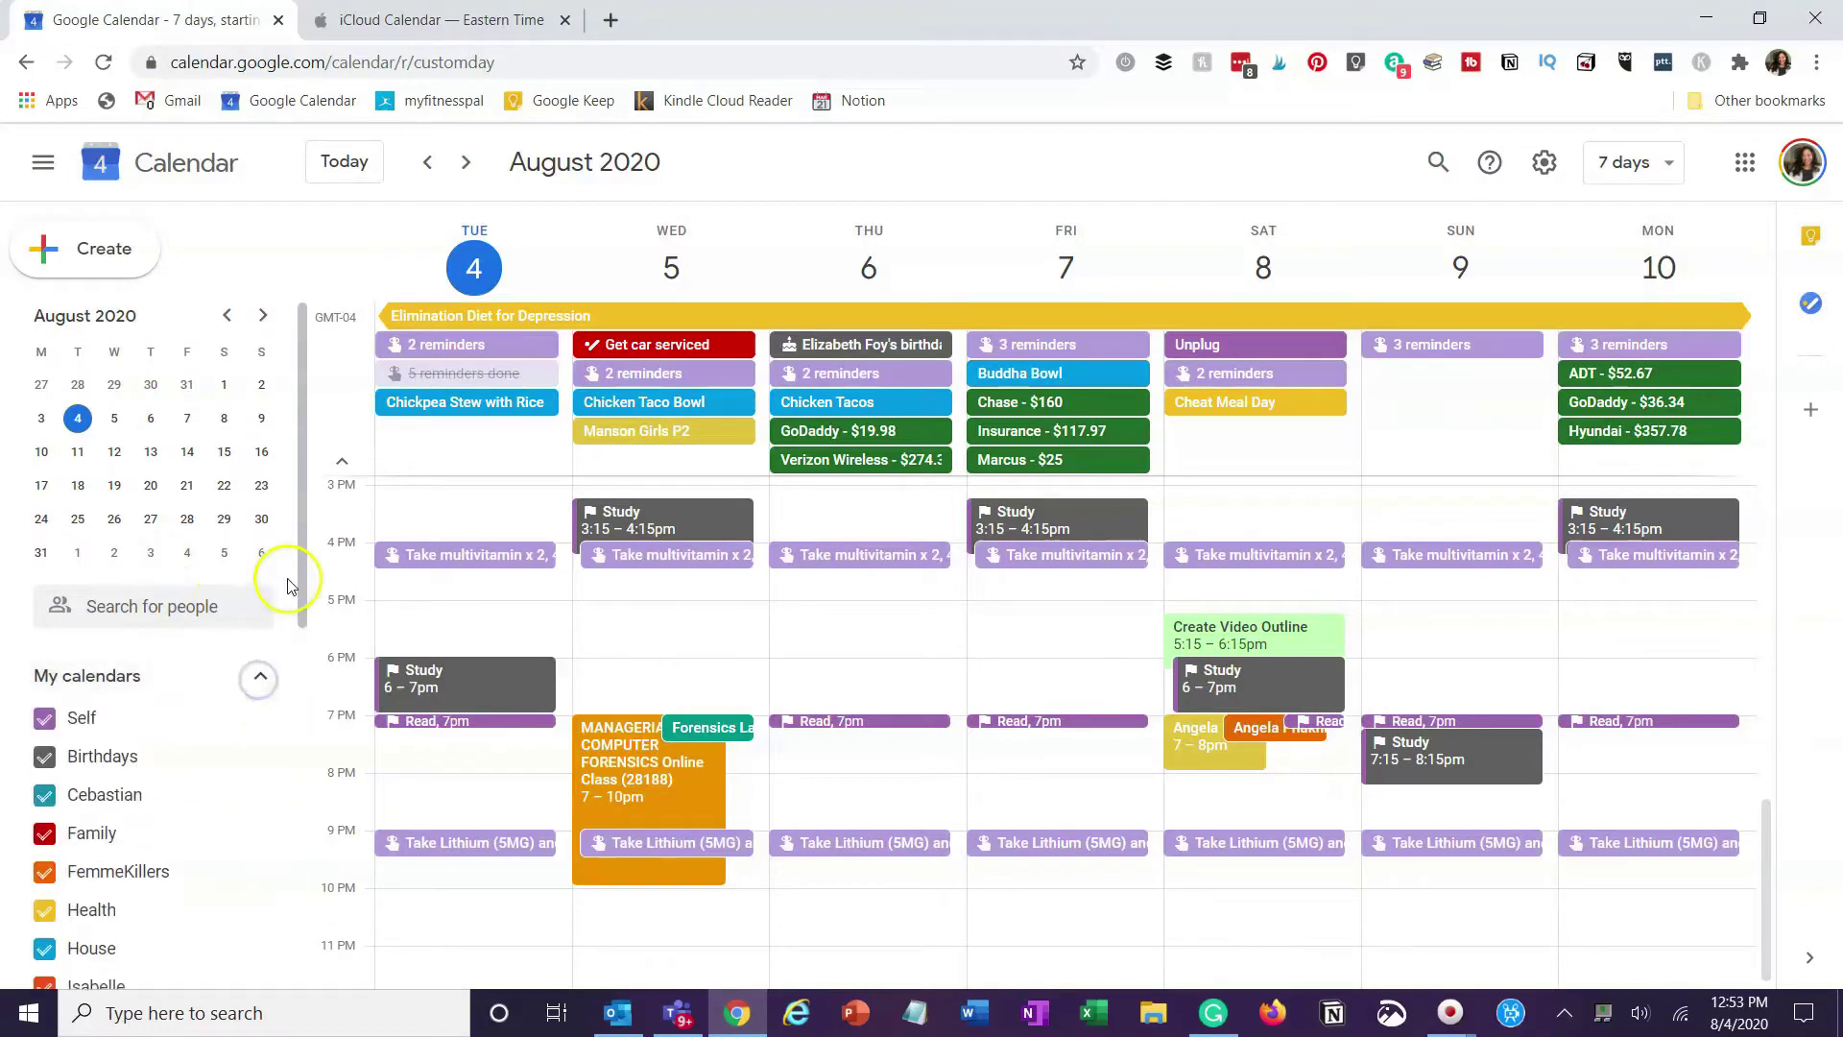
{"action": "left_click_drag", "start_coordinate": [299, 603], "coordinate": [292, 707]}
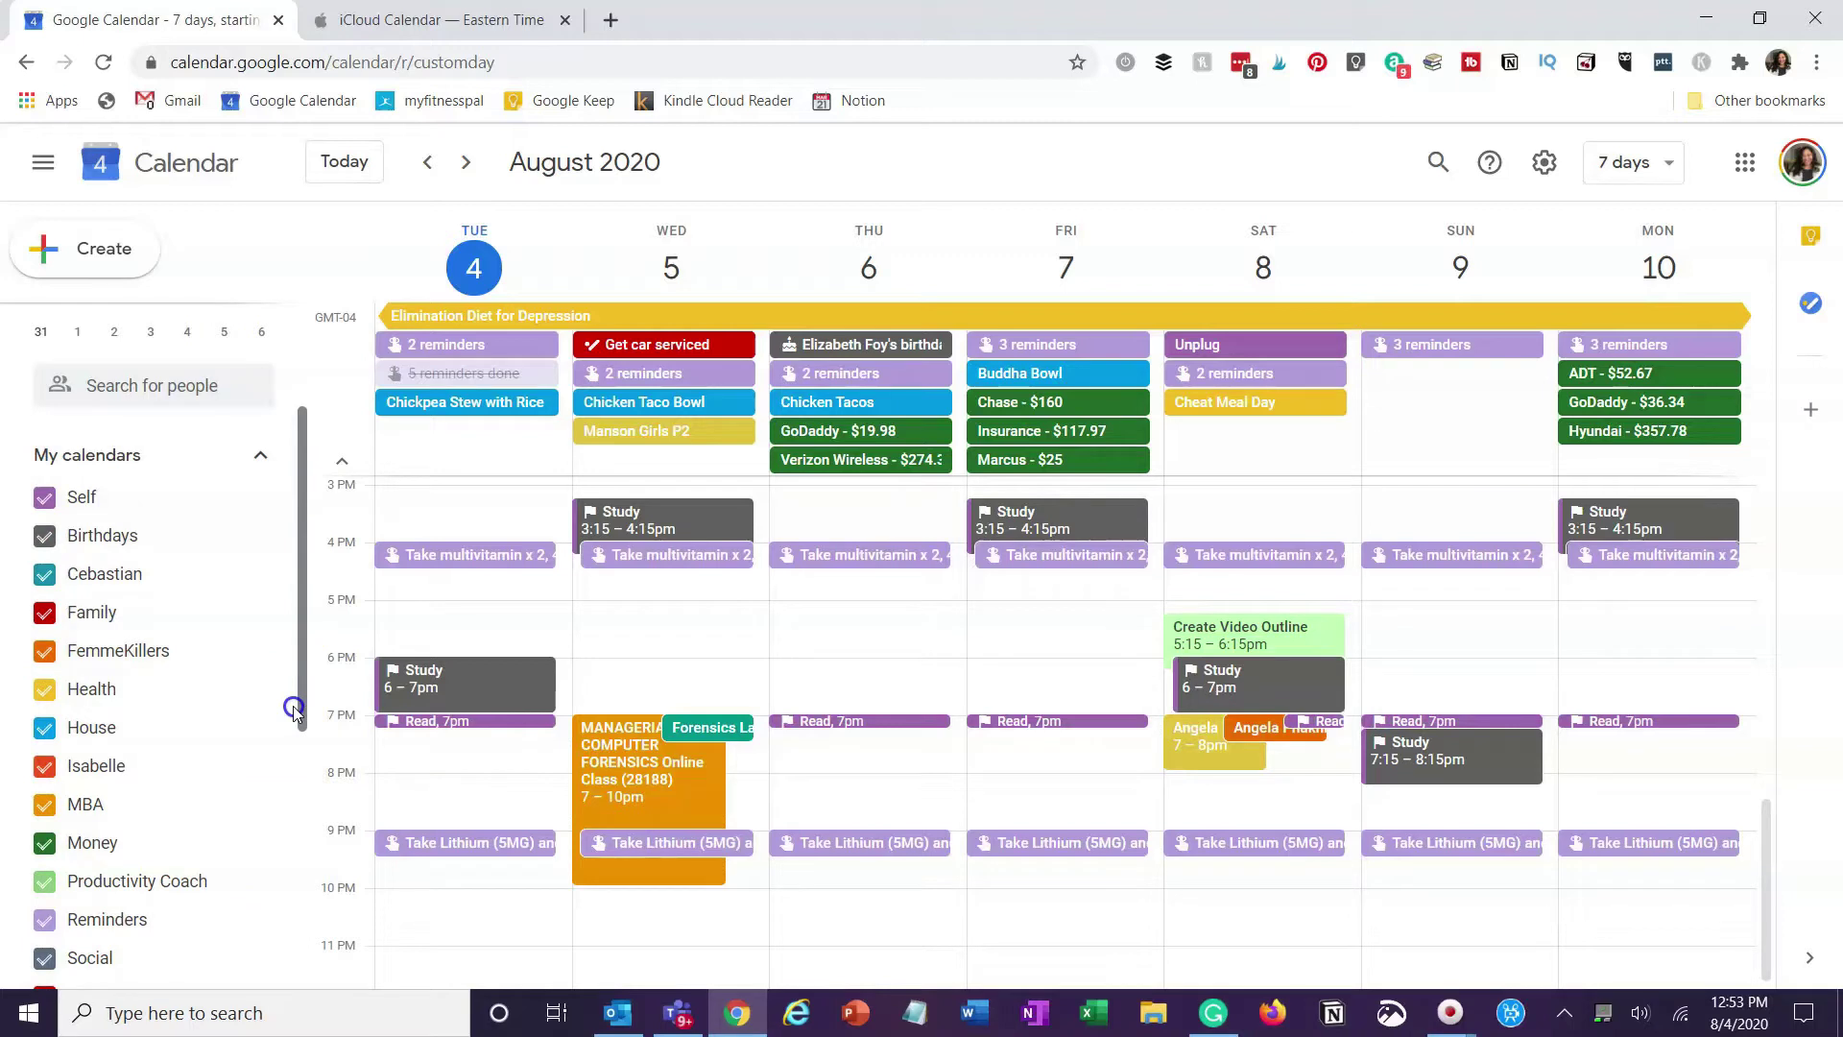
{"action": "left_click_drag", "start_coordinate": [292, 705], "coordinate": [357, 981]}
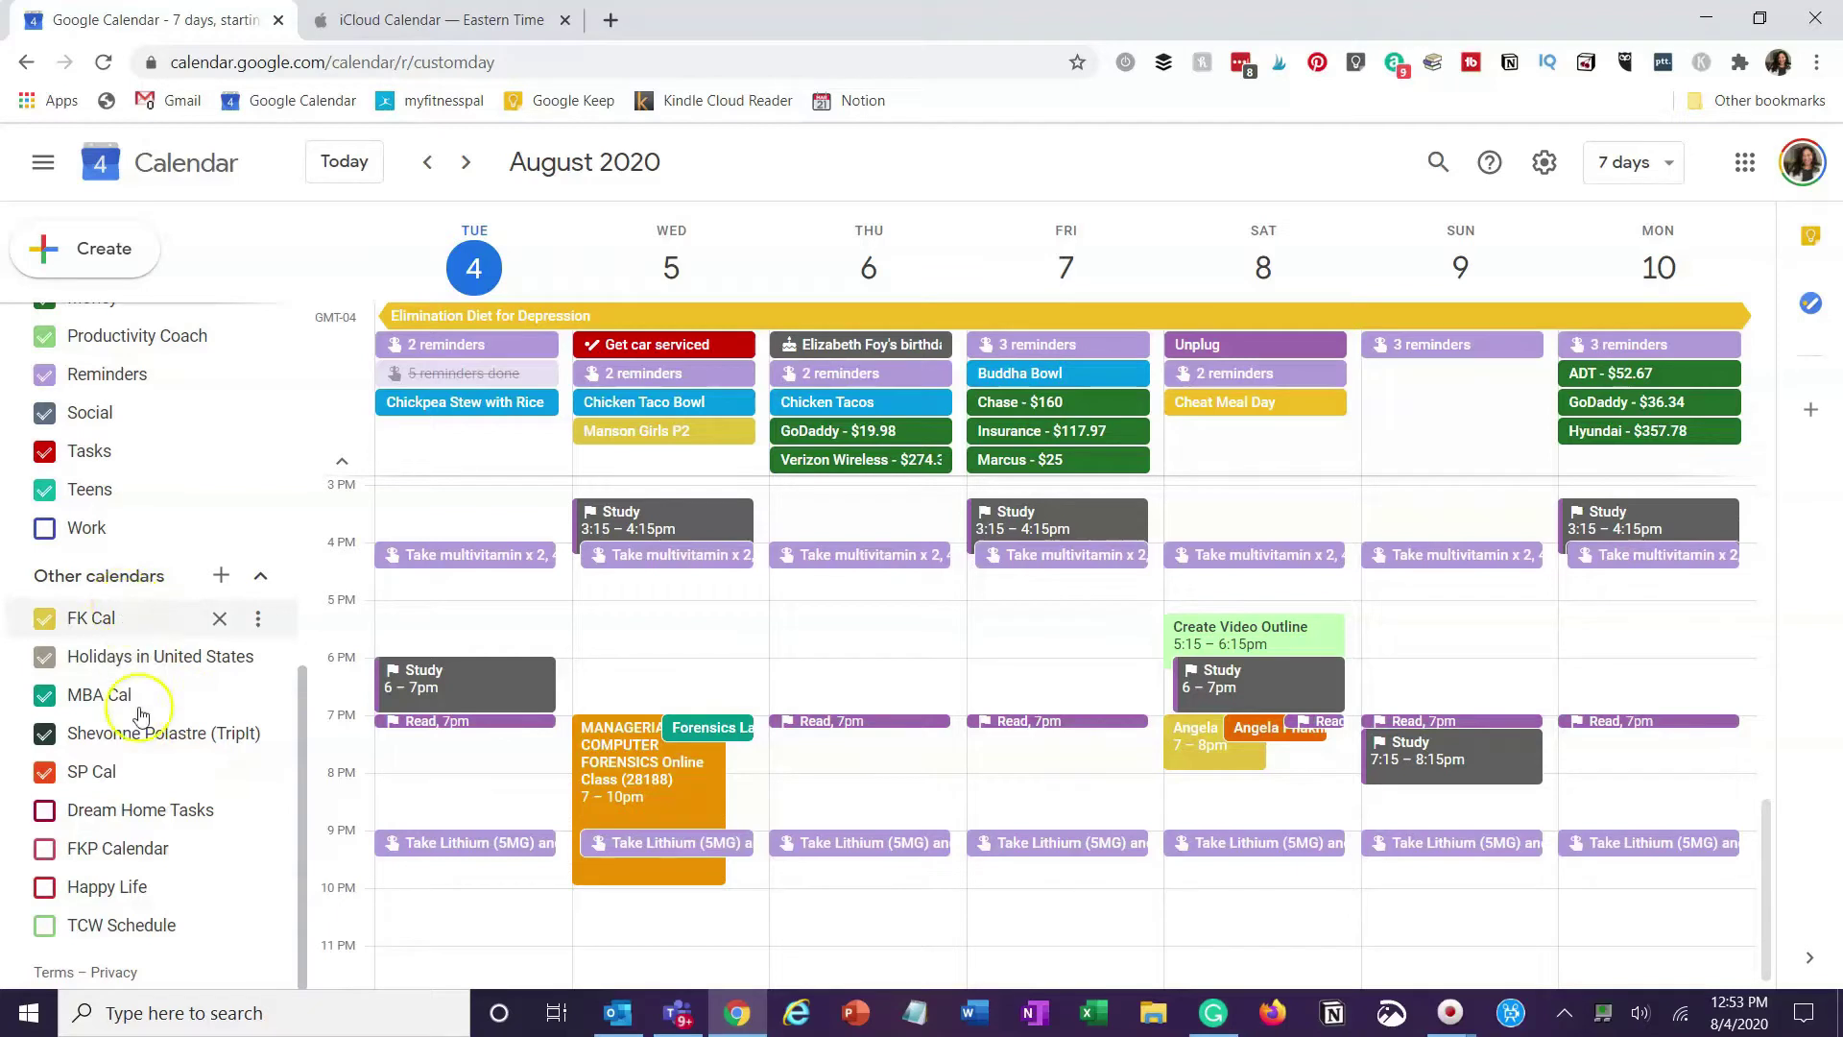
{"action": "left_click", "coordinate": [219, 575]}
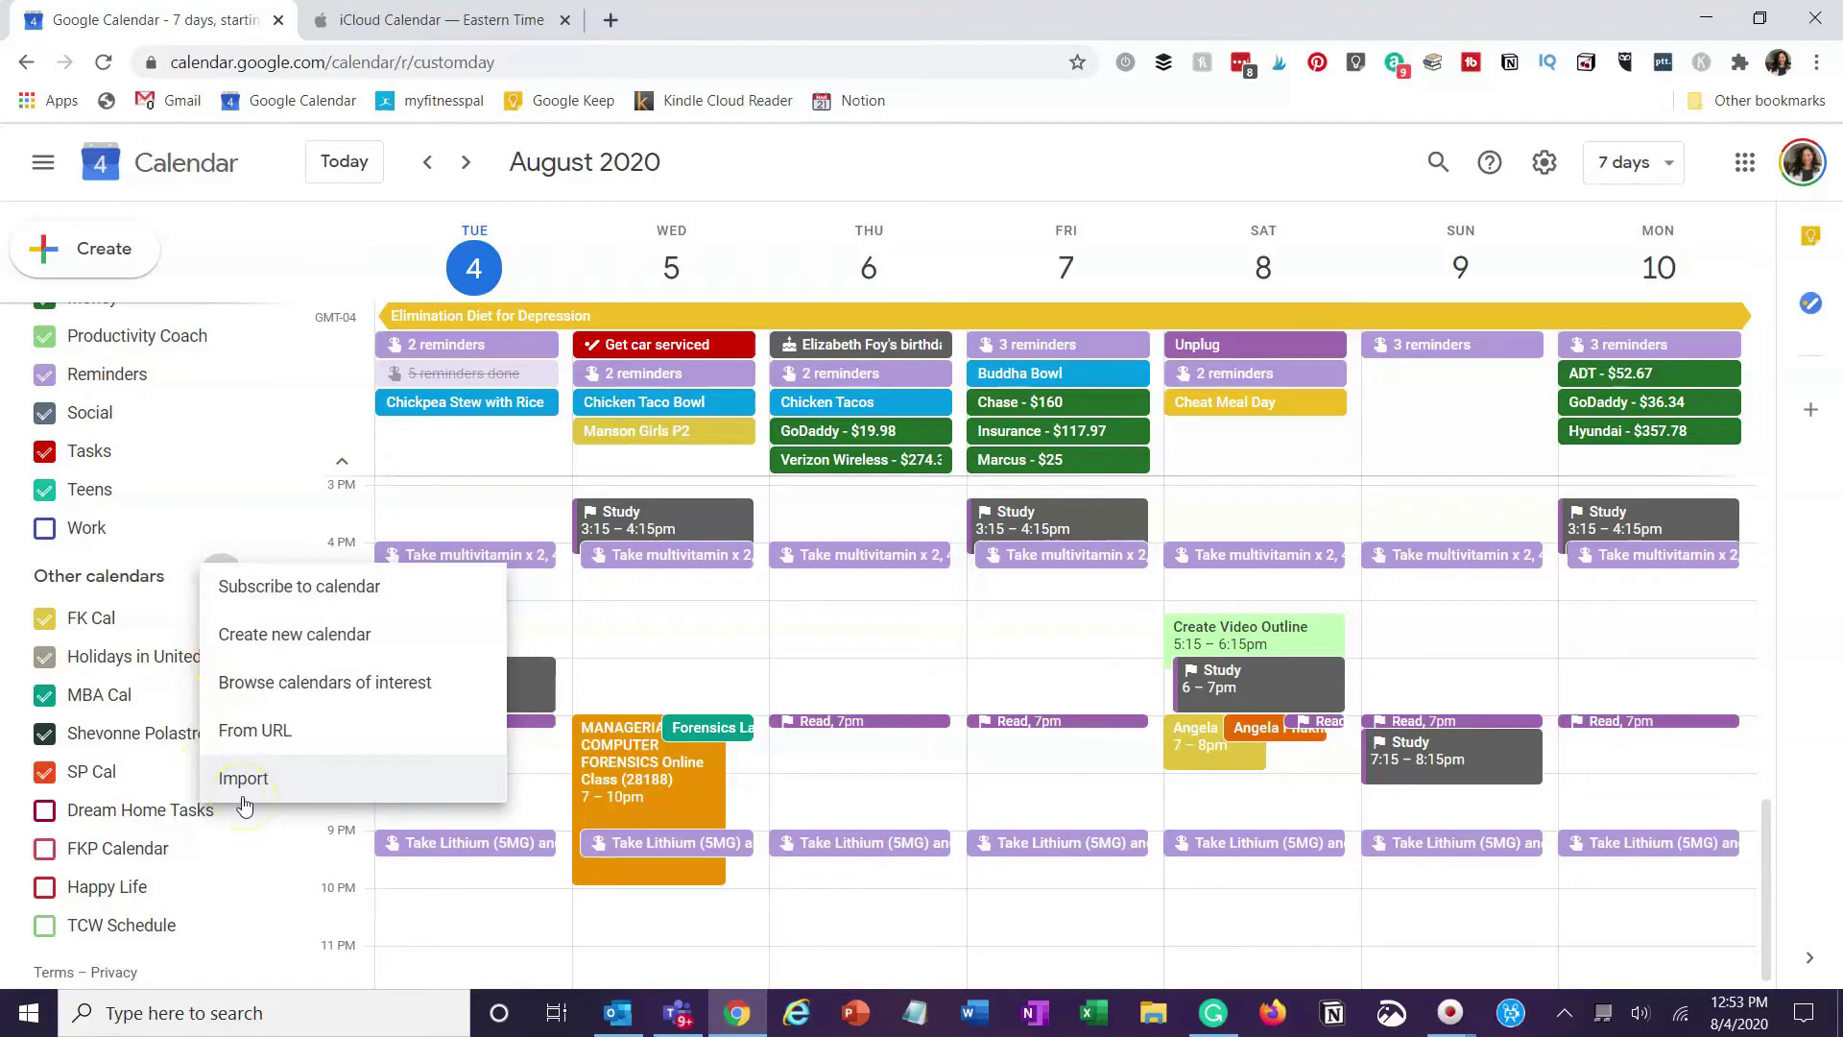
{"action": "left_click", "coordinate": [267, 751]}
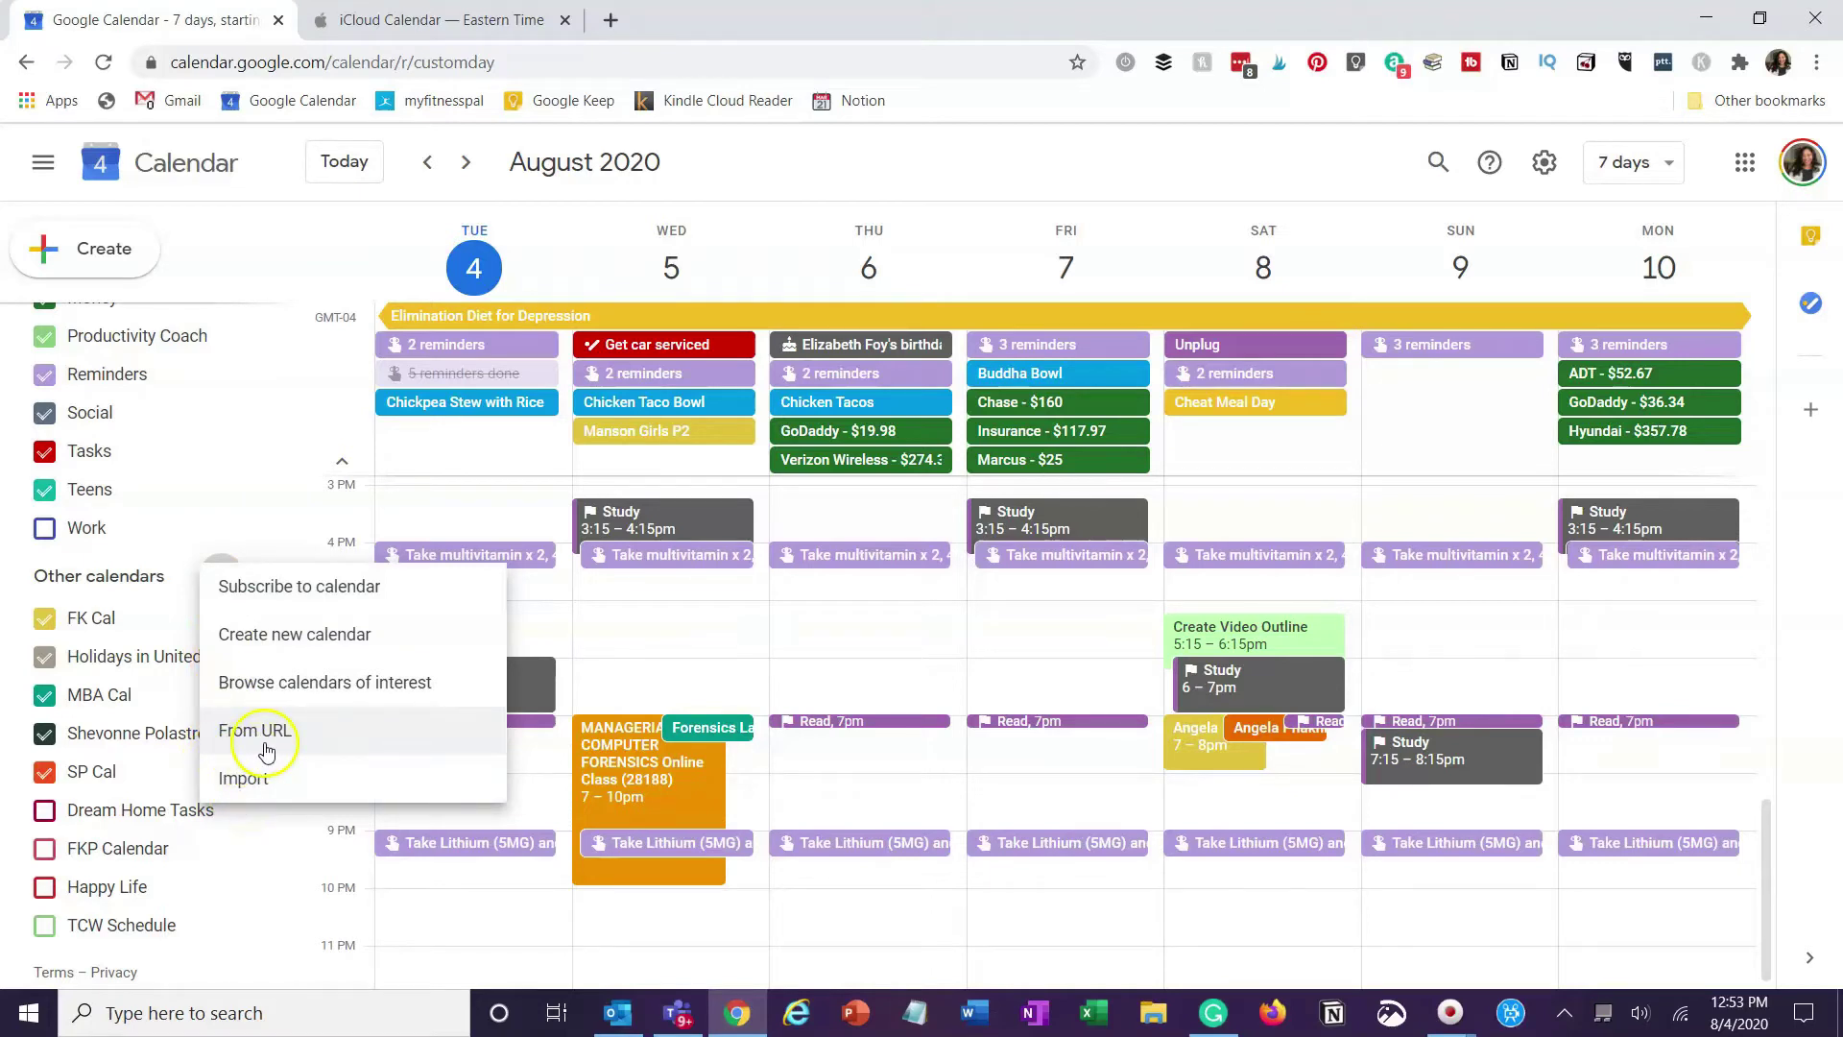
{"action": "left_click", "coordinate": [11, 581]}
{"action": "scroll", "coordinate": [277, 749], "scroll_direction": "up", "scroll_amount": 6}
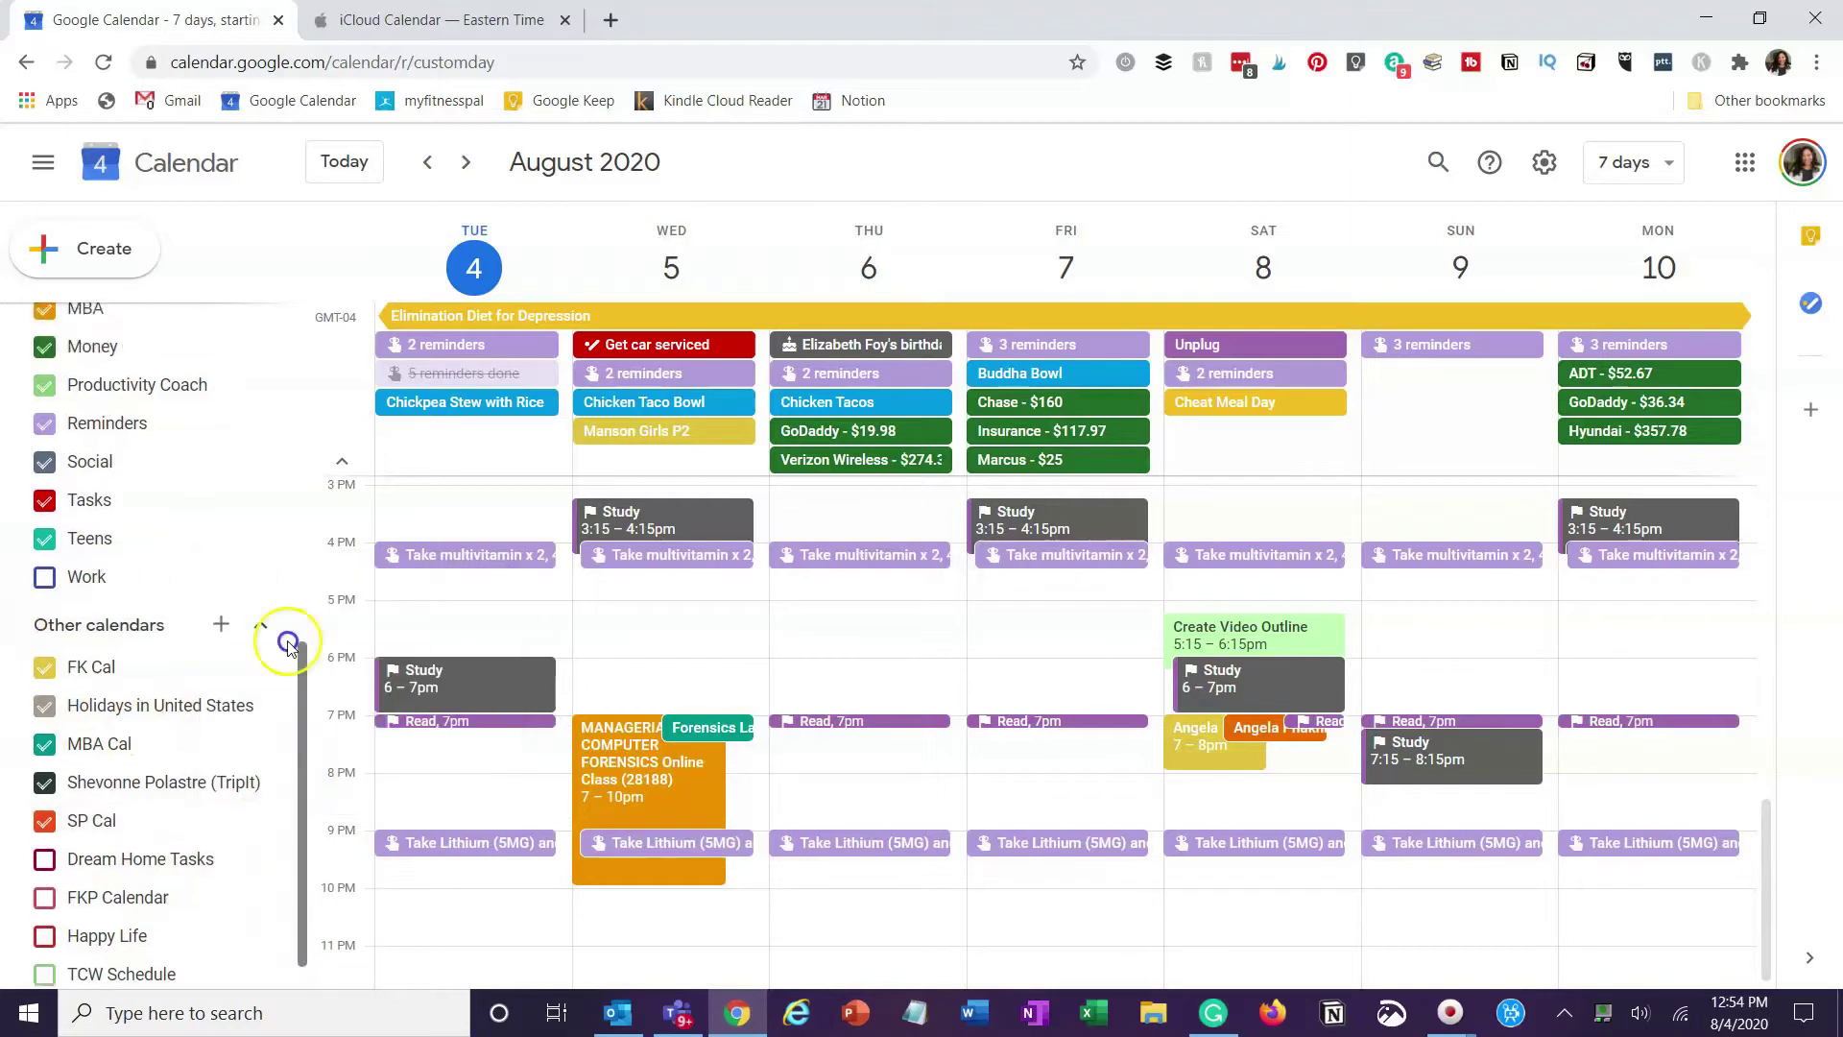
{"action": "scroll", "coordinate": [278, 540], "scroll_direction": "down", "scroll_amount": 1}
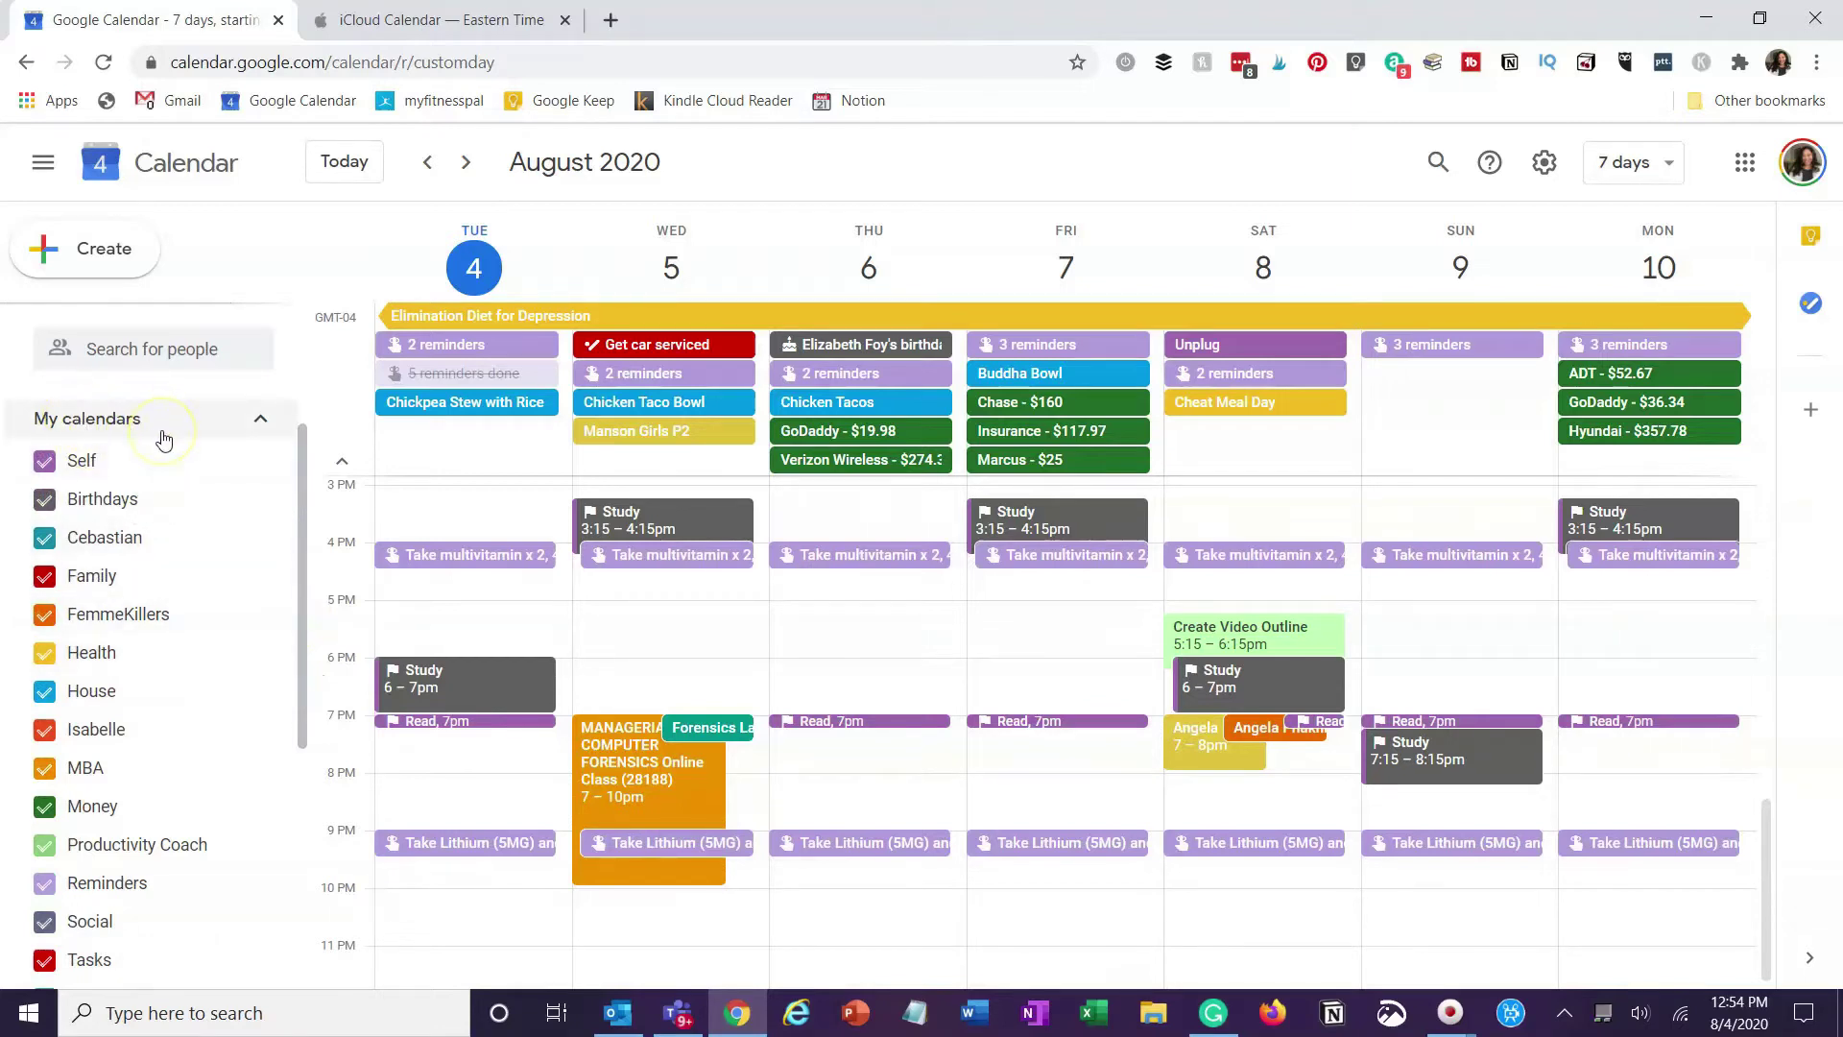
{"action": "left_click", "coordinate": [103, 251]}
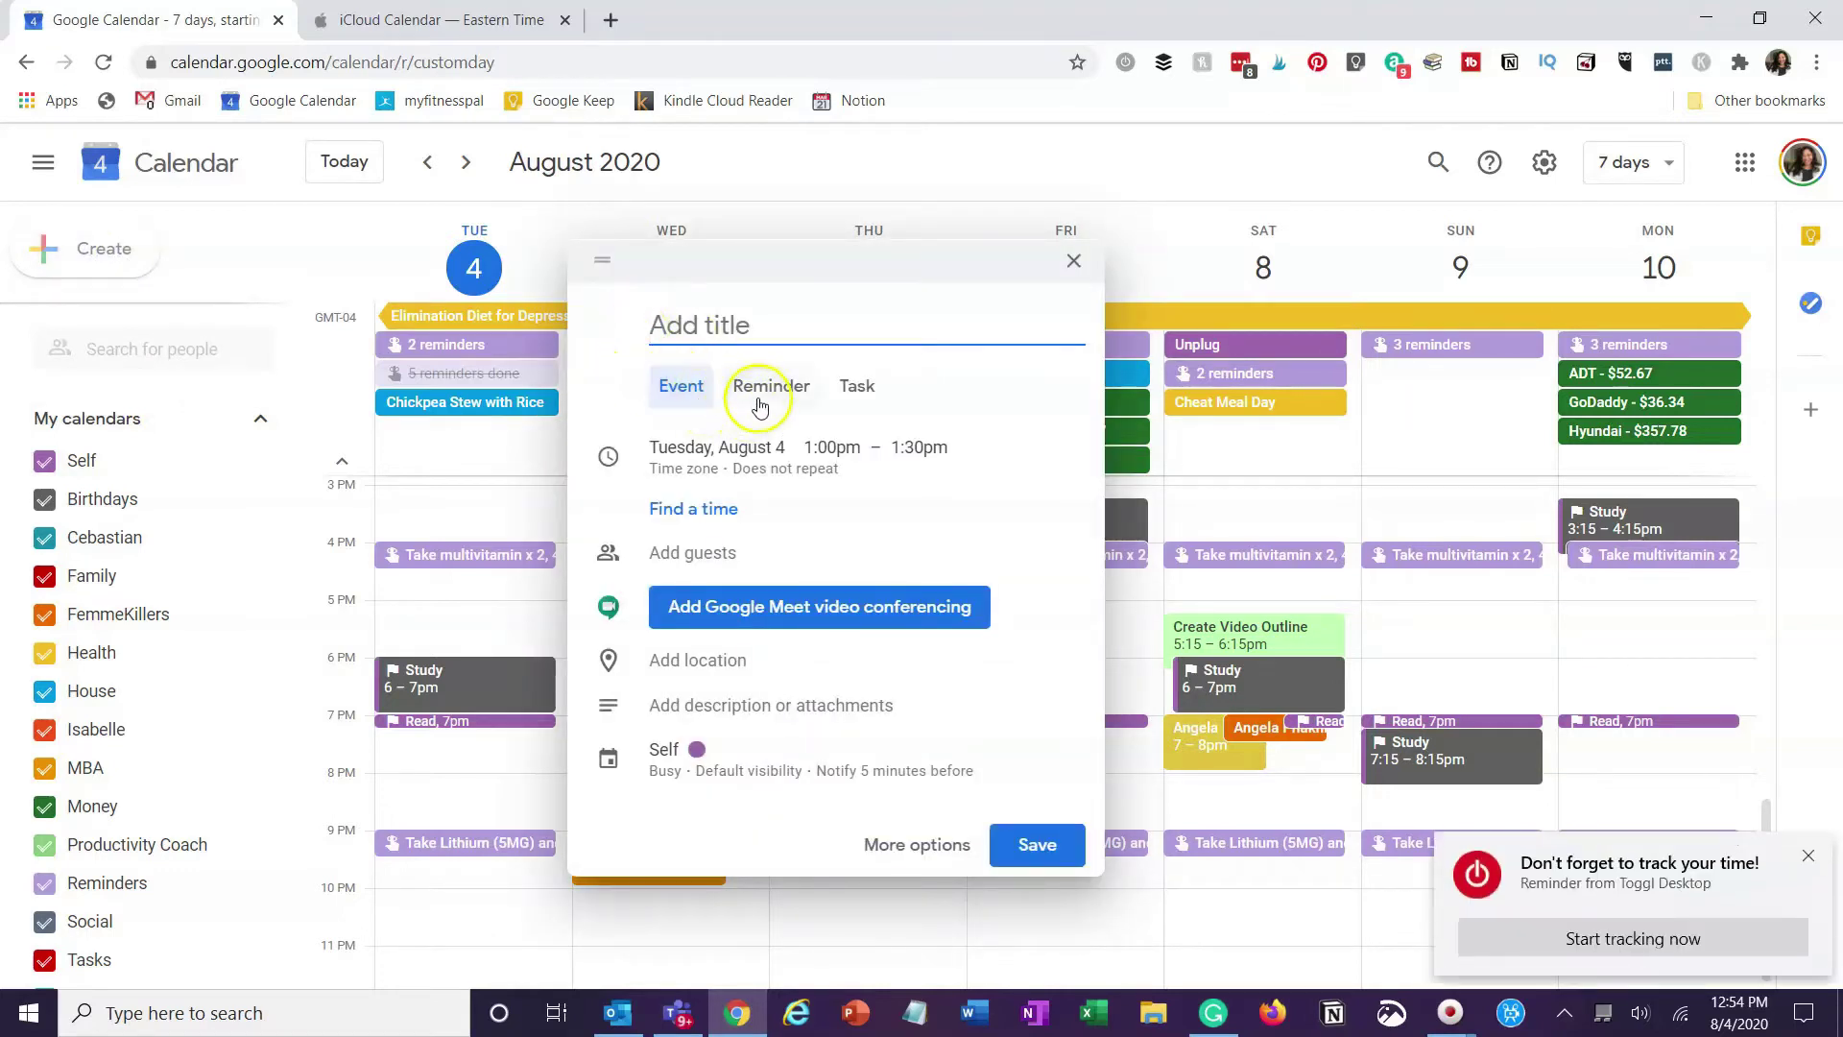
{"action": "left_click", "coordinate": [1073, 261]}
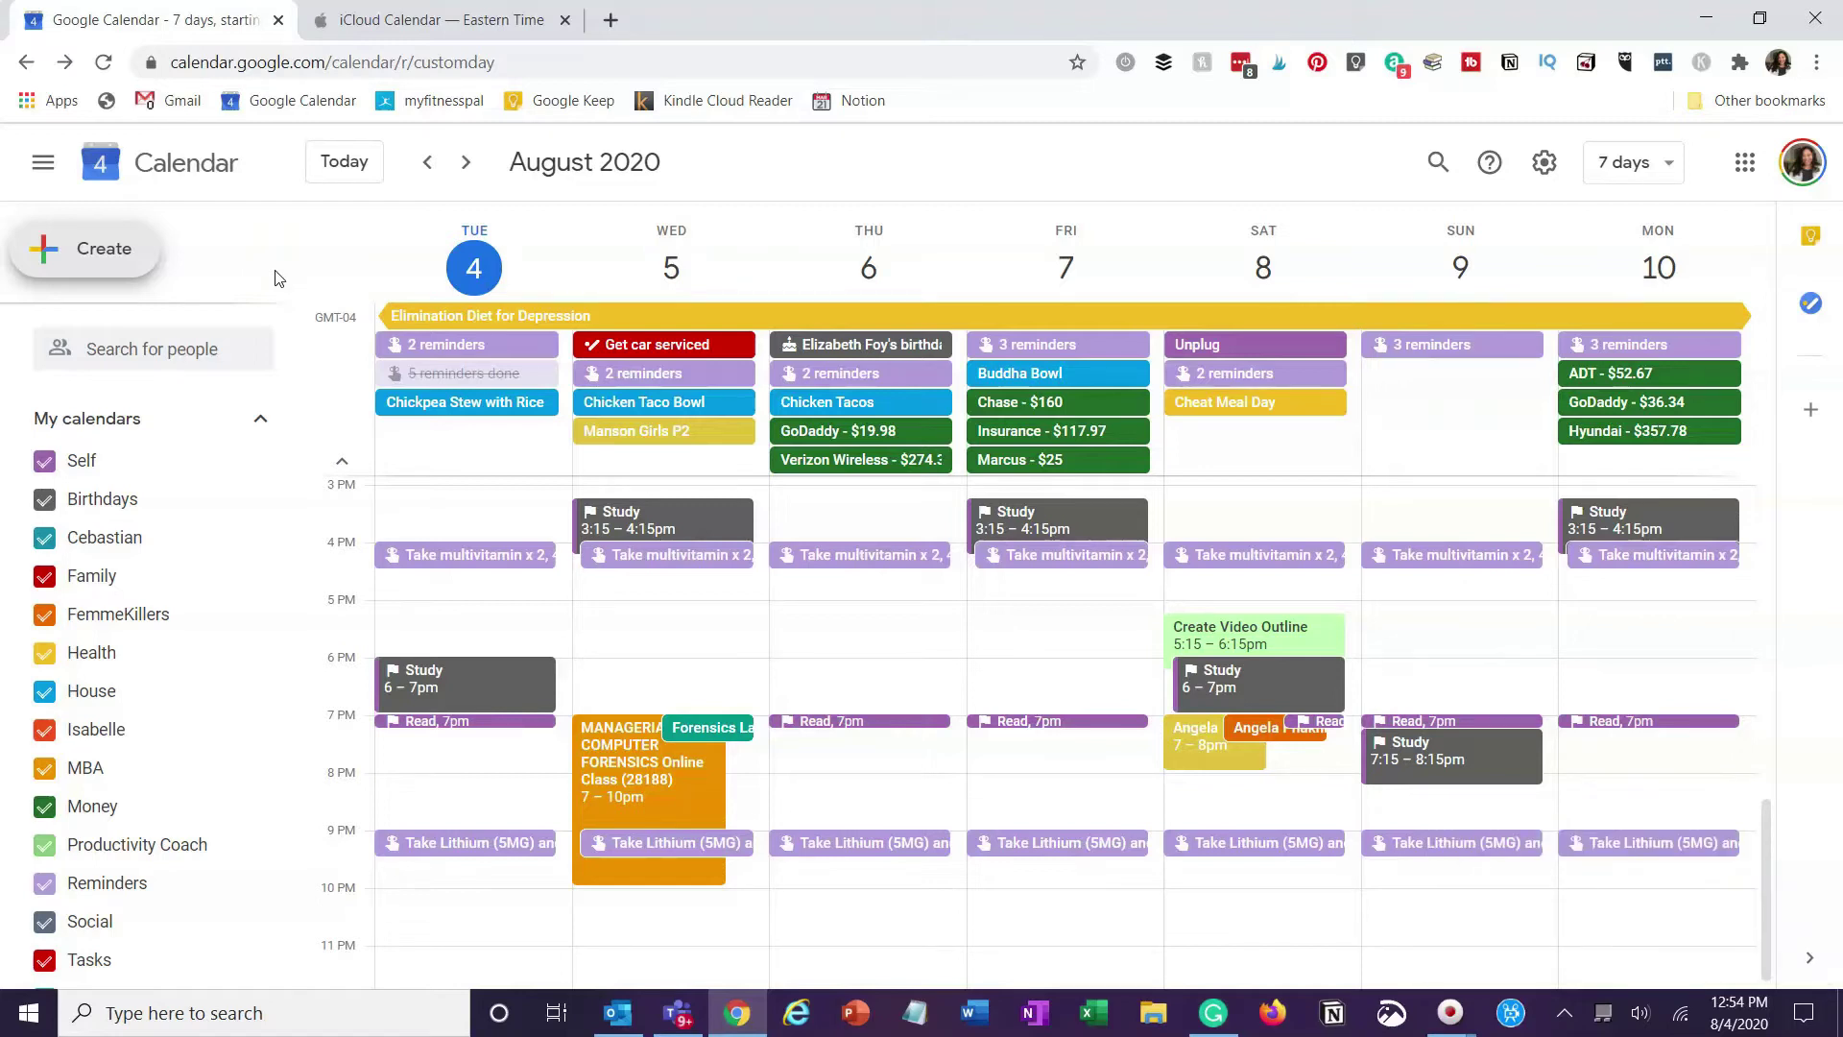
{"action": "left_click_drag", "start_coordinate": [299, 482], "coordinate": [287, 345]}
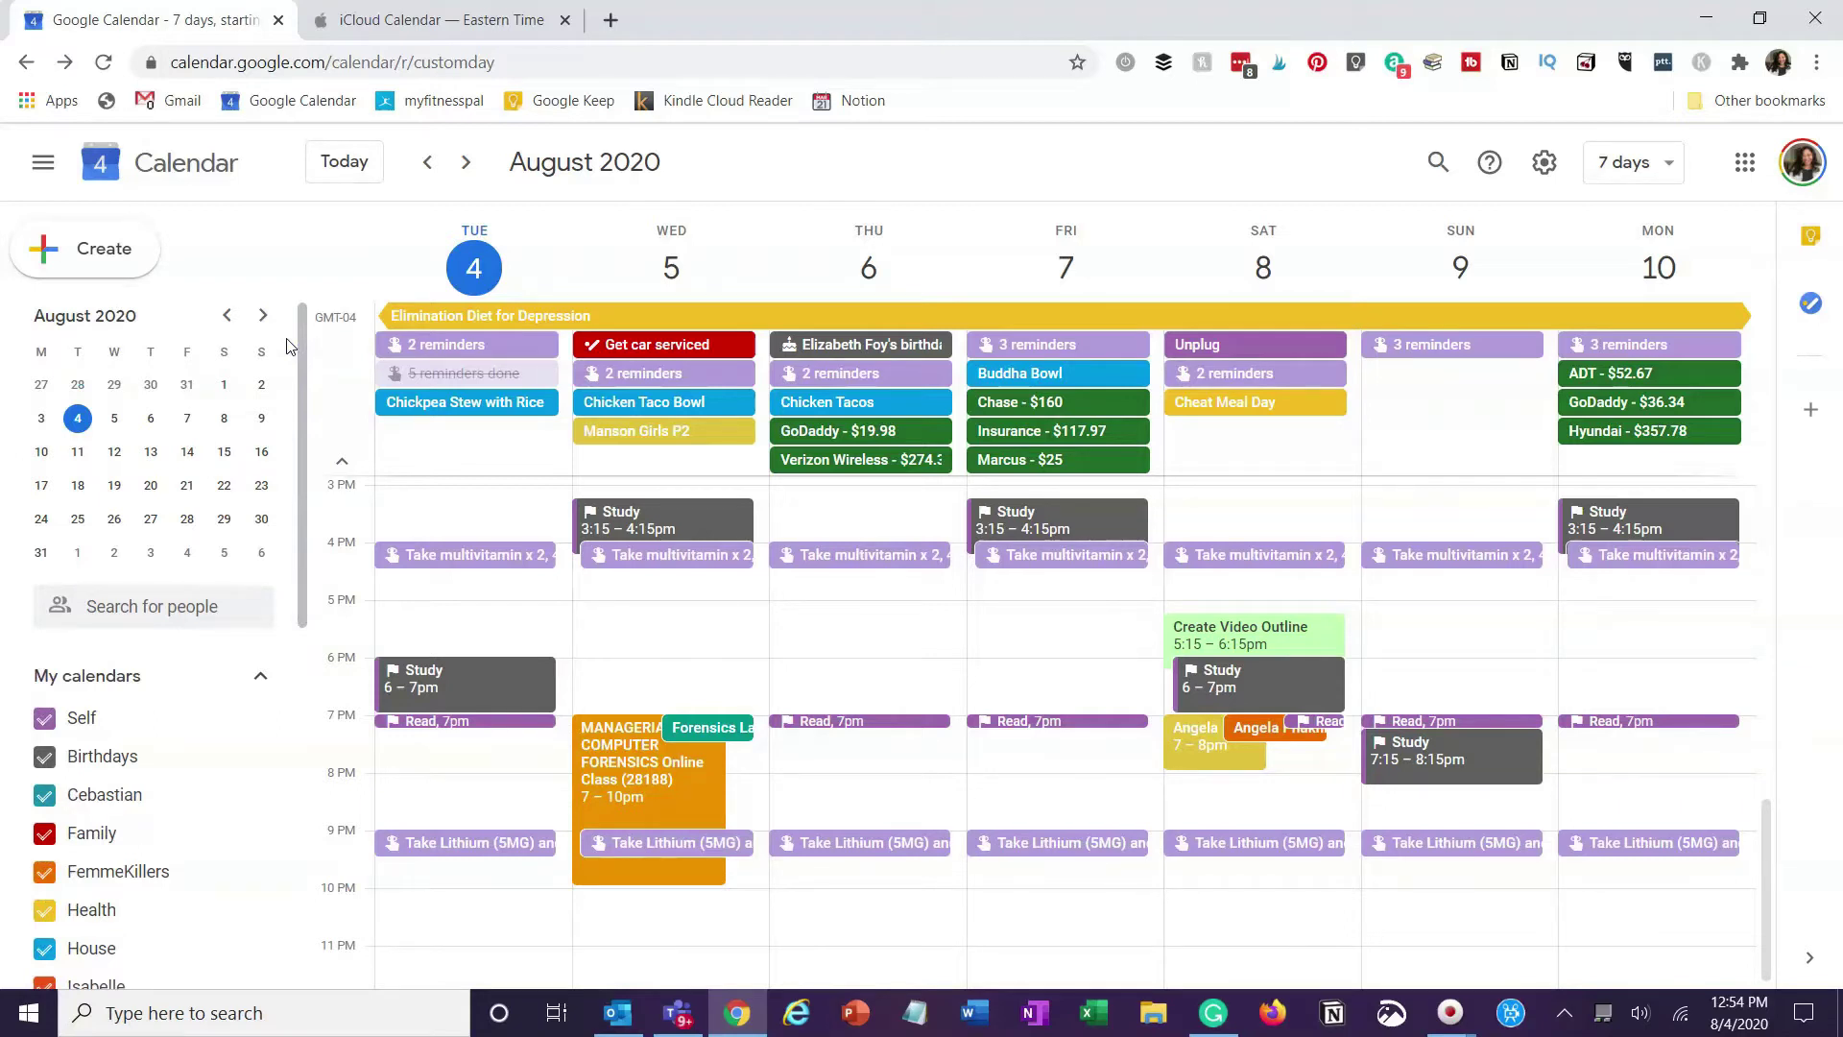
{"action": "left_click", "coordinate": [297, 373]}
{"action": "left_click", "coordinate": [305, 649]}
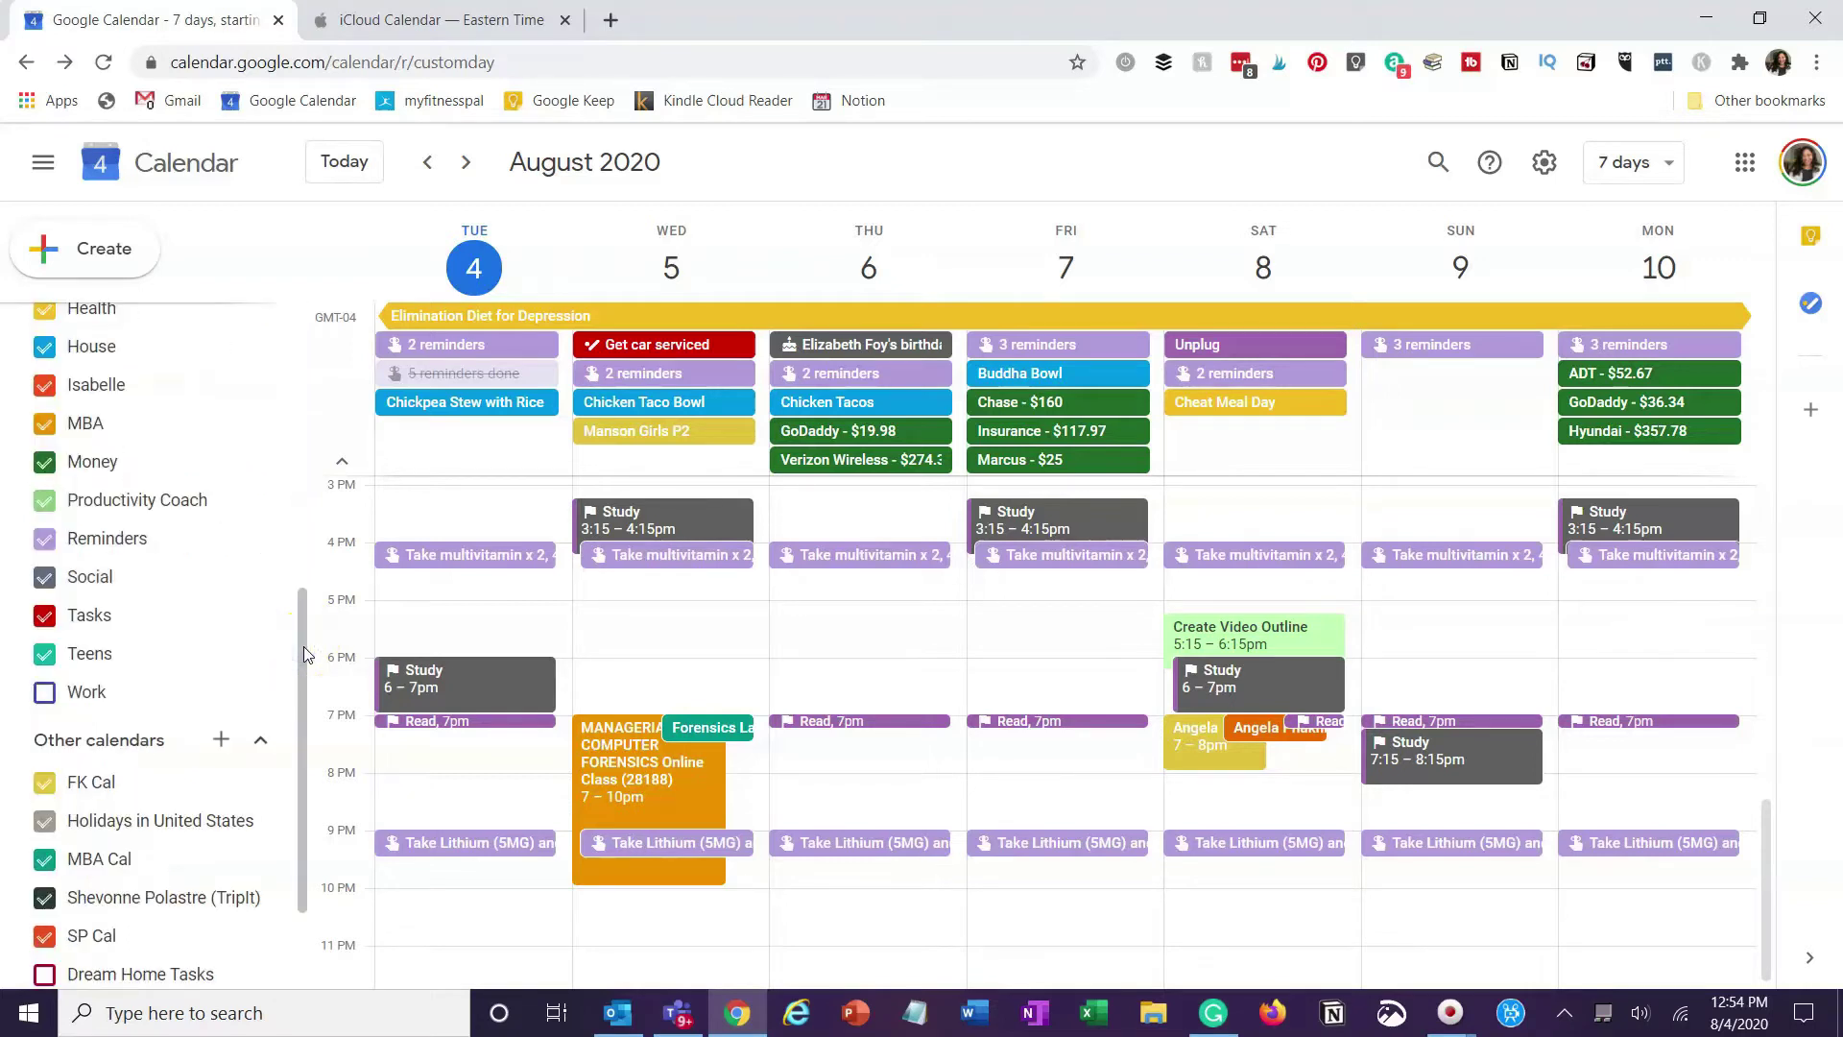
{"action": "left_click_drag", "start_coordinate": [305, 653], "coordinate": [288, 449]}
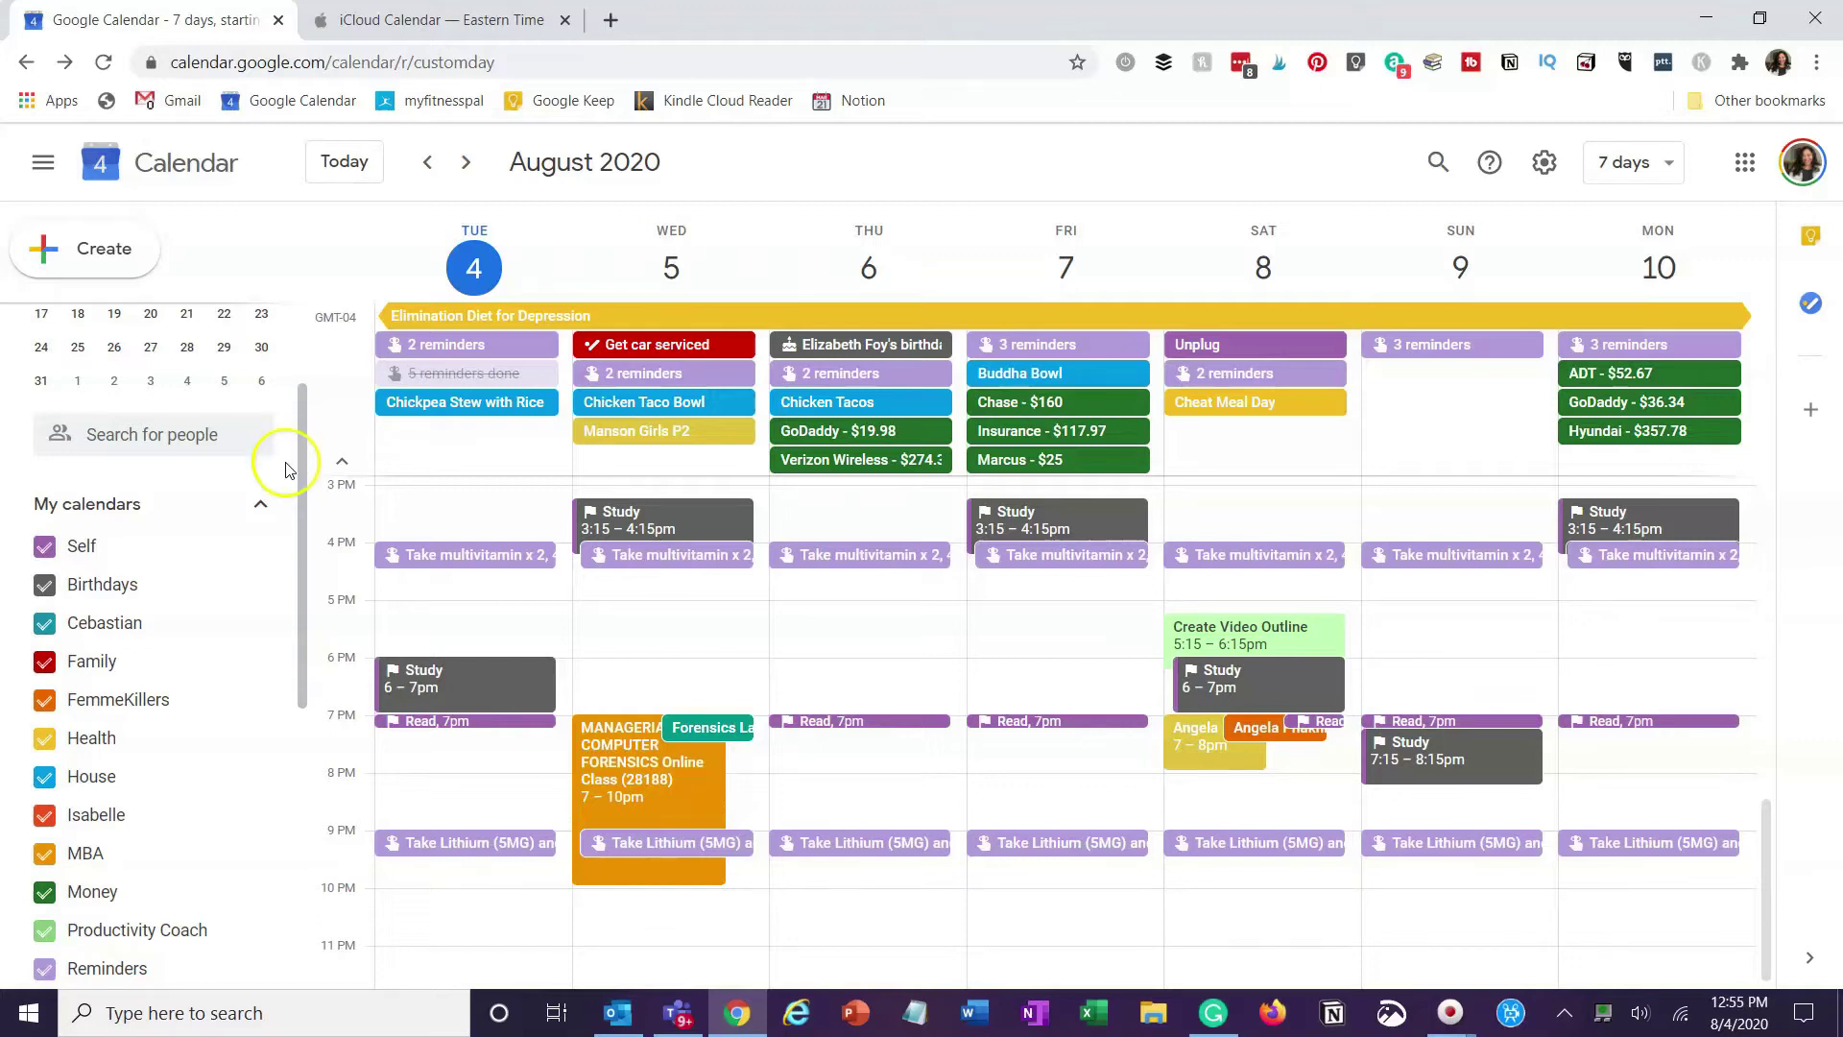
{"action": "left_click_drag", "start_coordinate": [306, 469], "coordinate": [288, 368]}
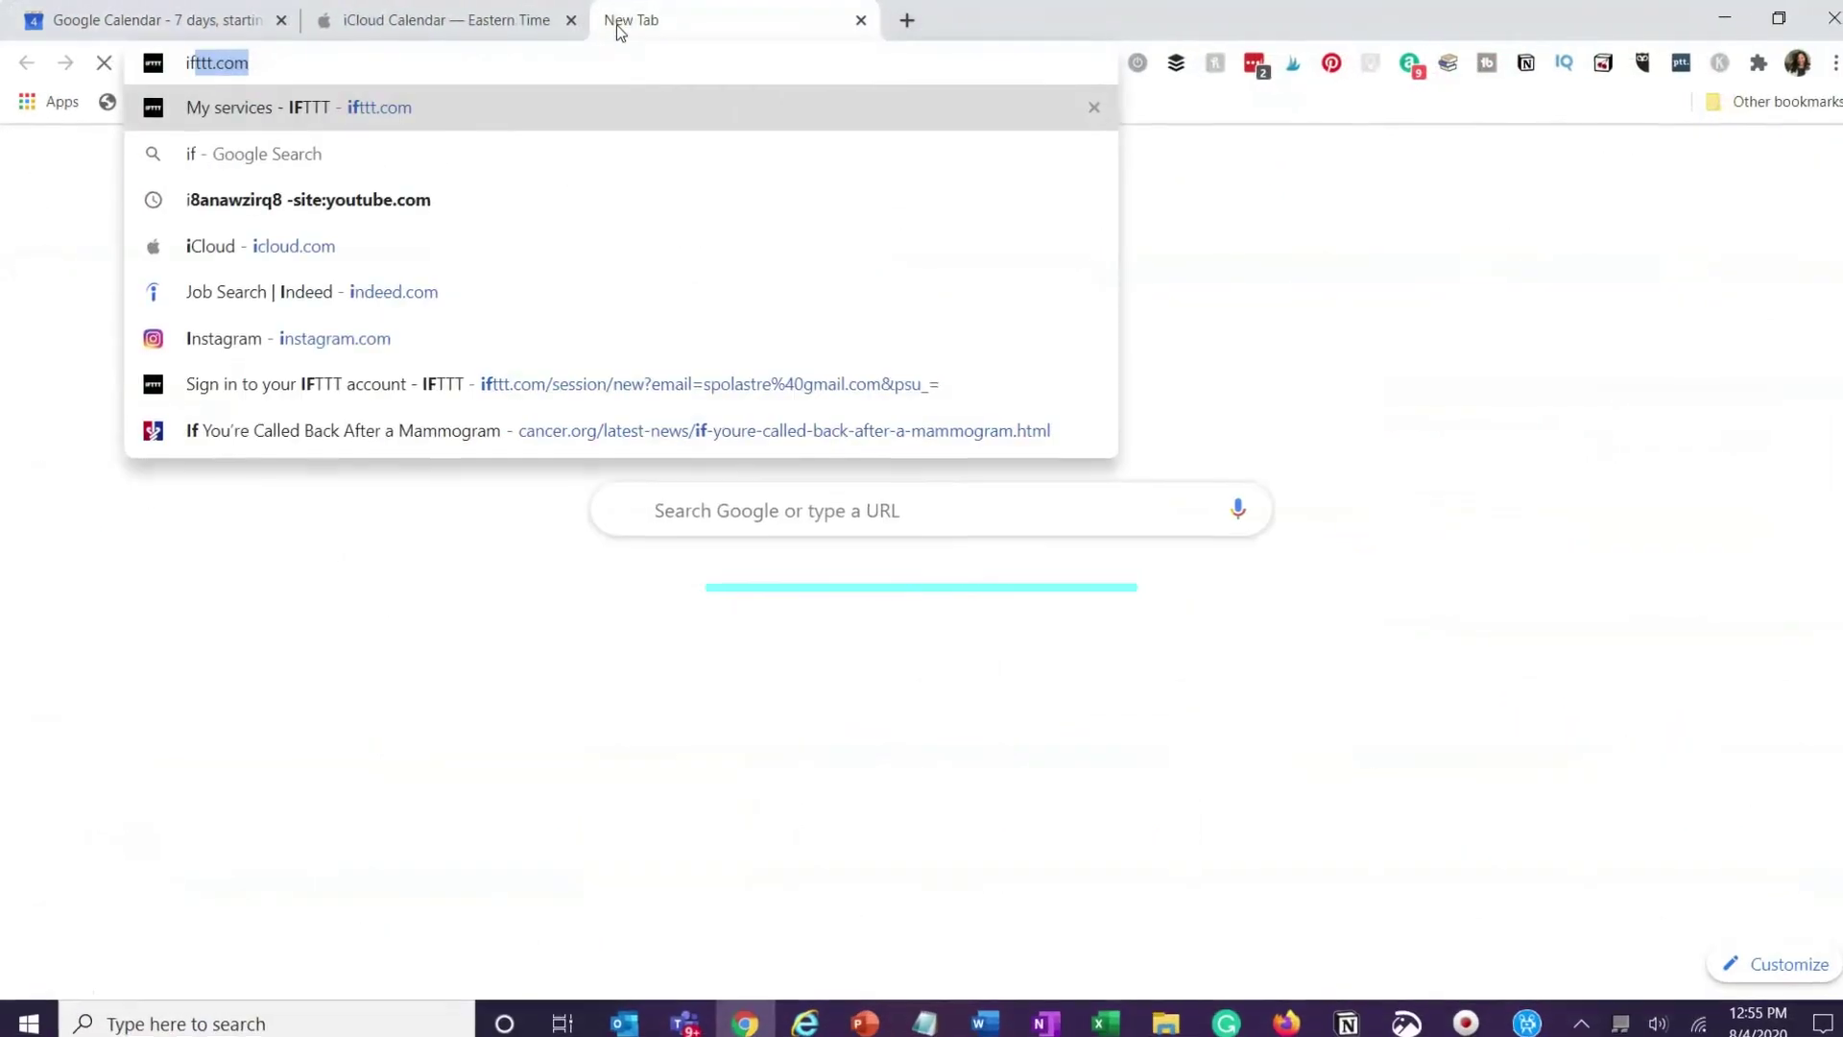
Load ifttt.com, filter services by 'calen', and open the Google Calendar service page
{"action": "type", "text": "ttt"}
{"action": "key", "text": "Return"}
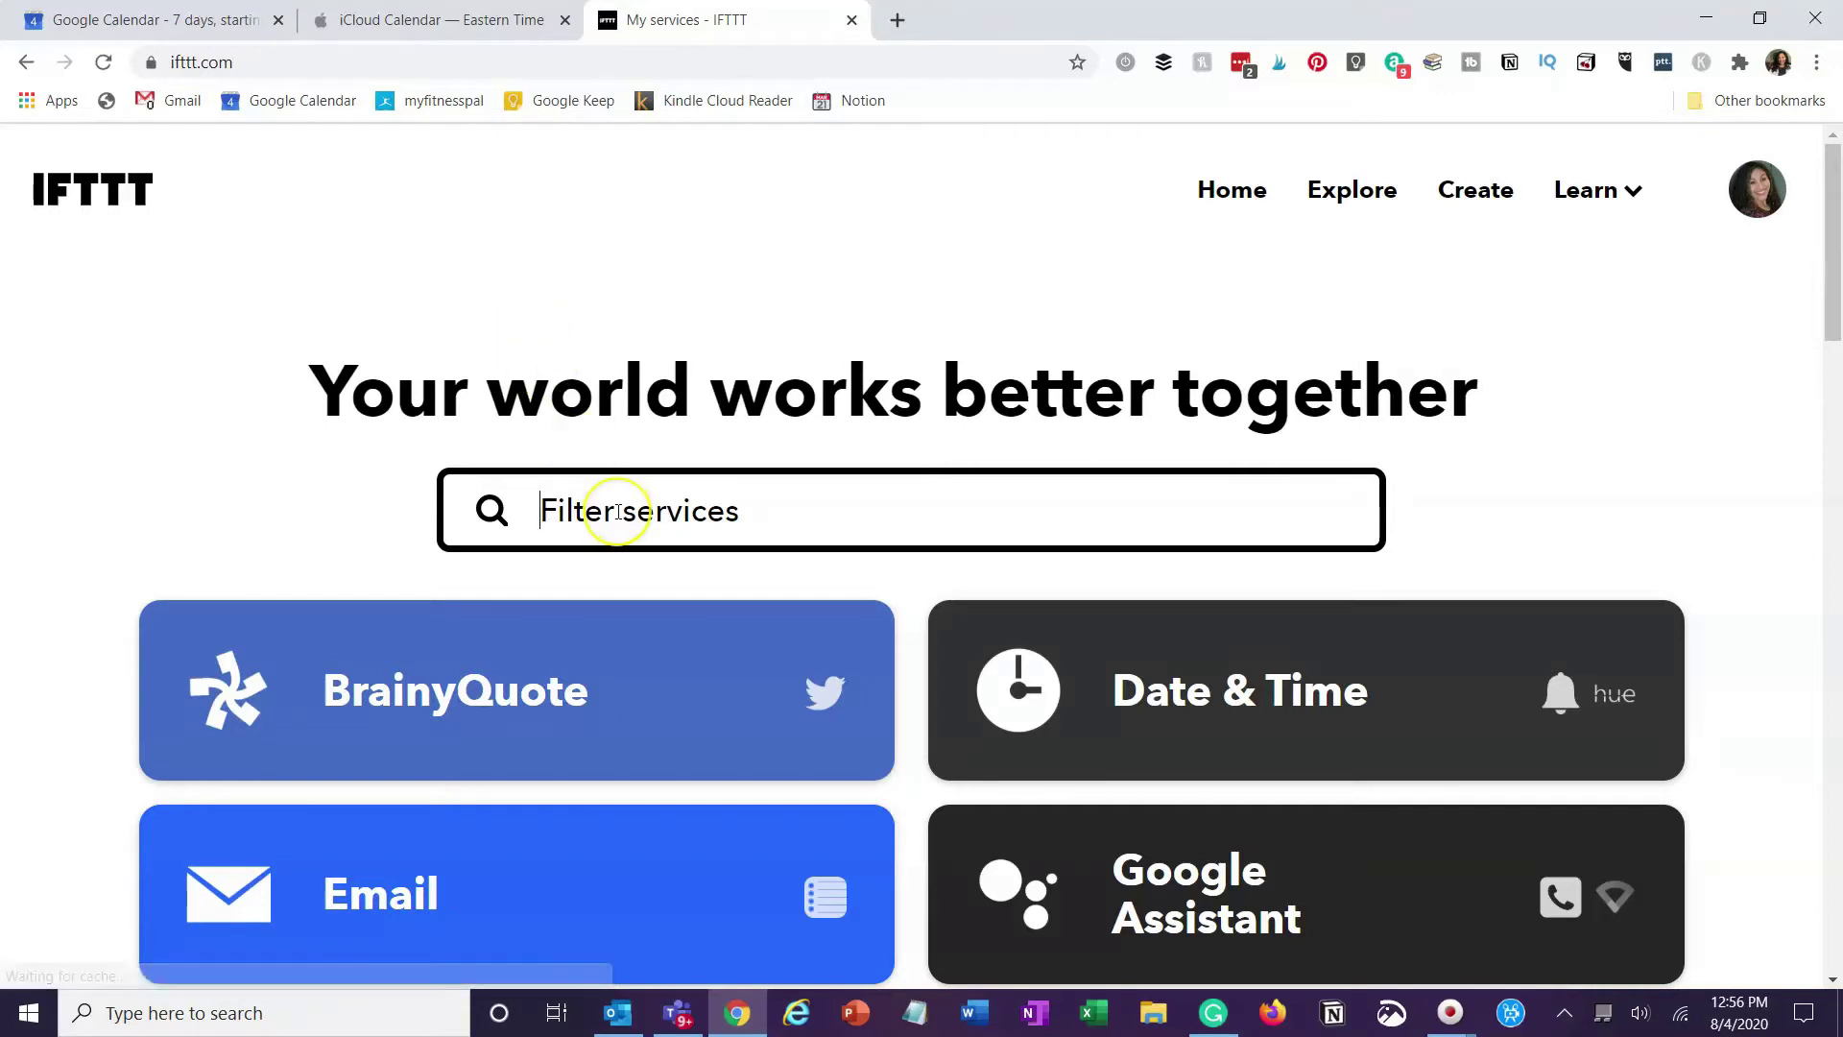
{"action": "type", "text": "calen"}
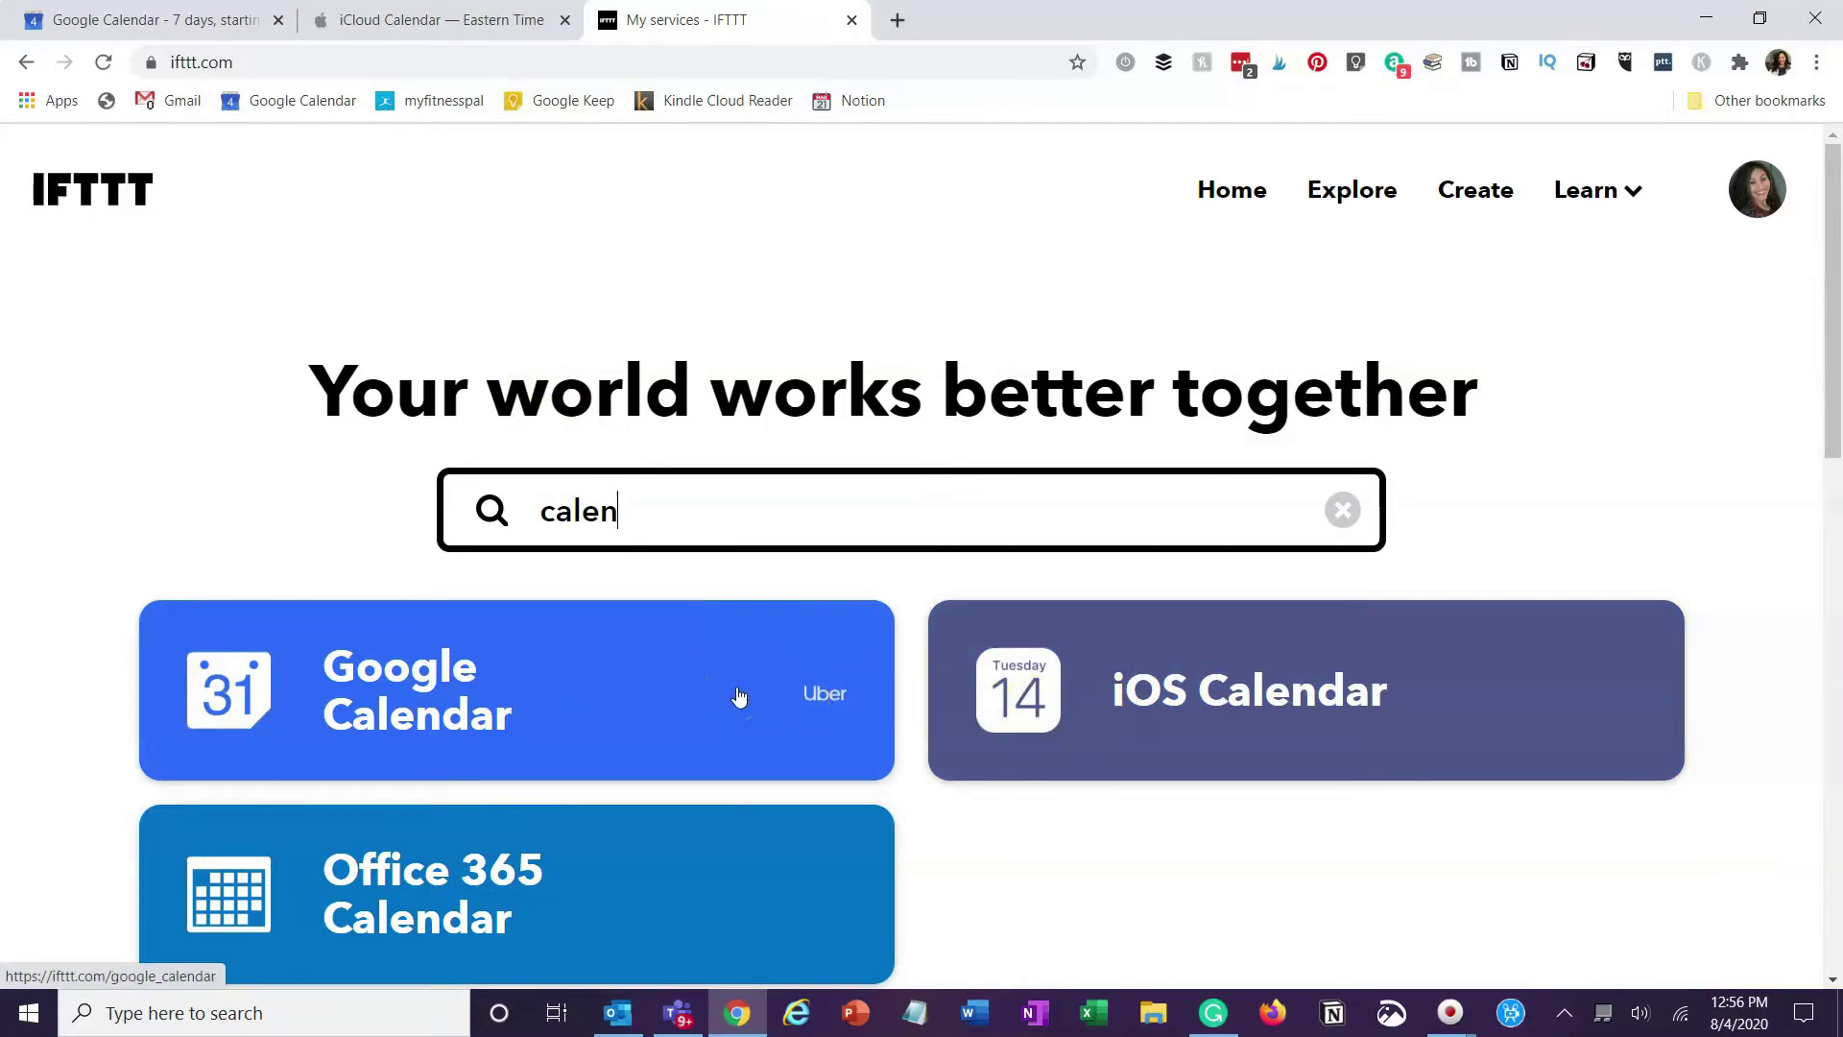
{"action": "left_click", "coordinate": [720, 715]}
{"action": "right_click", "coordinate": [651, 701]}
Open IFTTT's Google Calendar service tile and scroll through its applets
{"action": "left_click", "coordinate": [622, 695]}
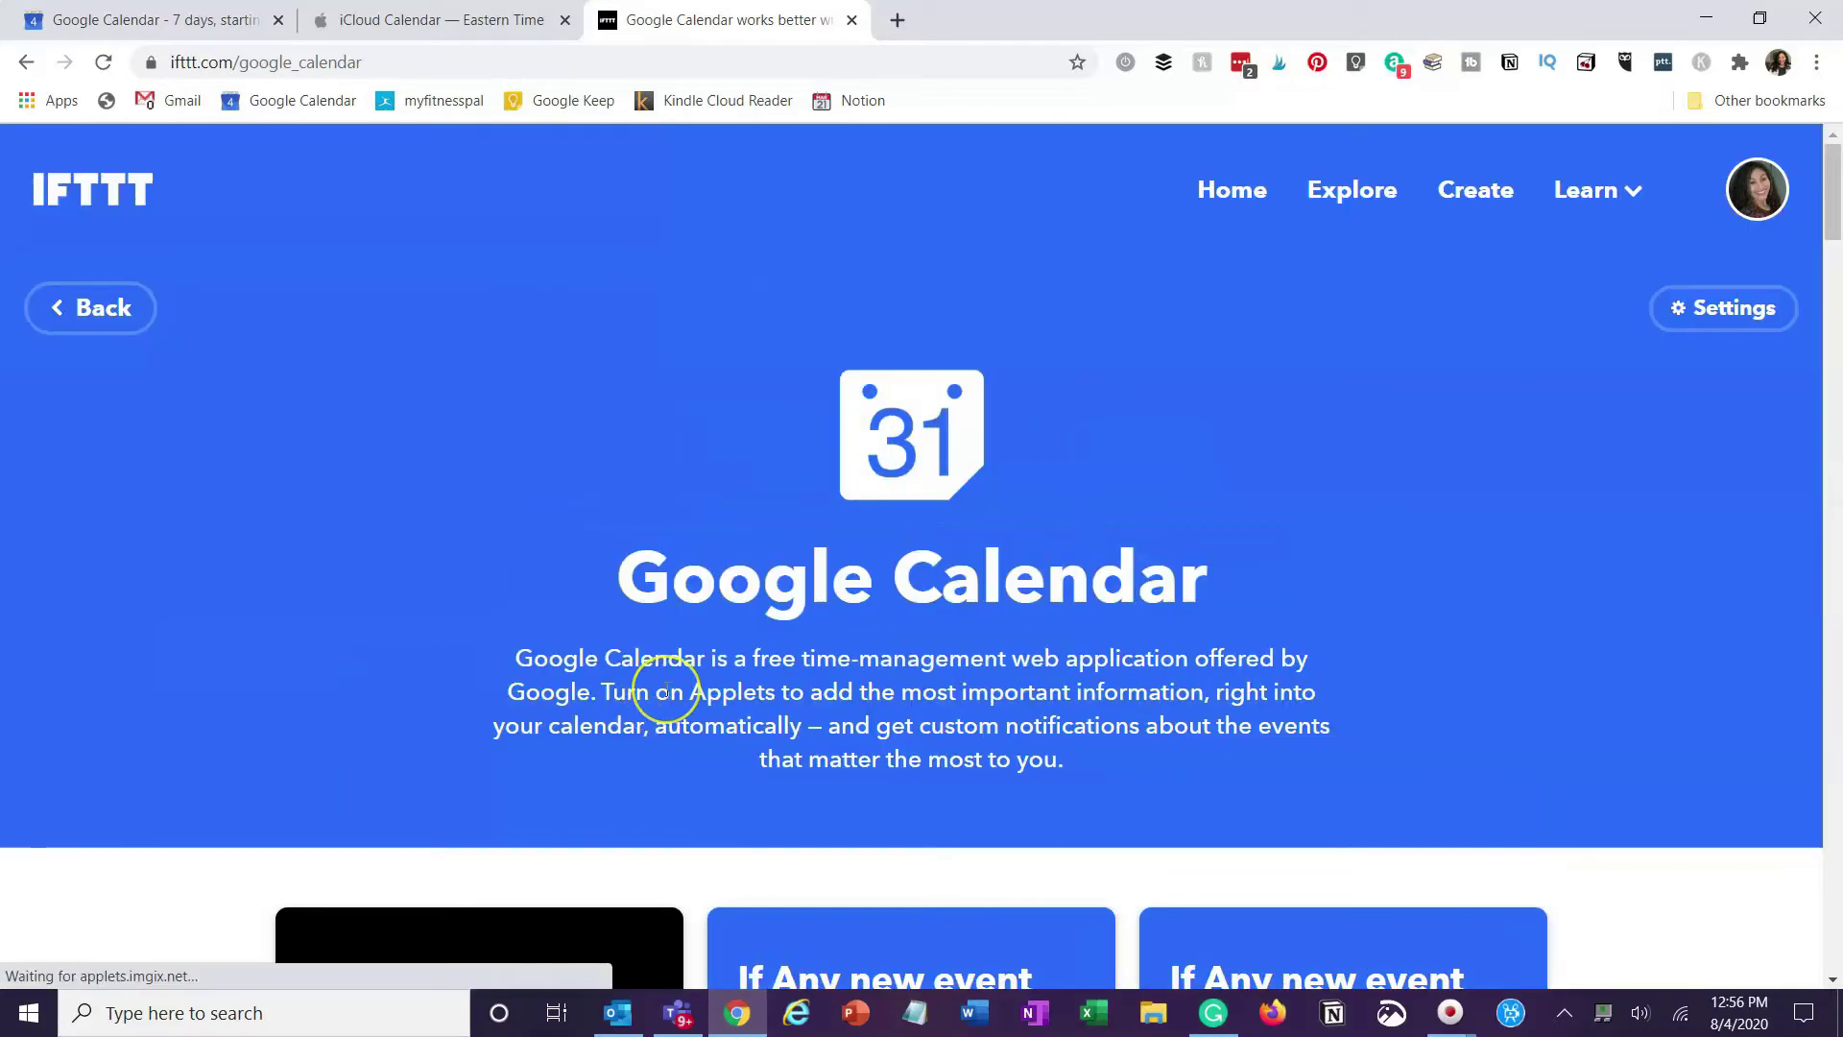
{"action": "mouse_move", "coordinate": [1833, 196]}
{"action": "left_mouse_down"}
{"action": "mouse_move", "coordinate": [1834, 336]}
{"action": "mouse_move", "coordinate": [1833, 192]}
{"action": "left_mouse_up"}
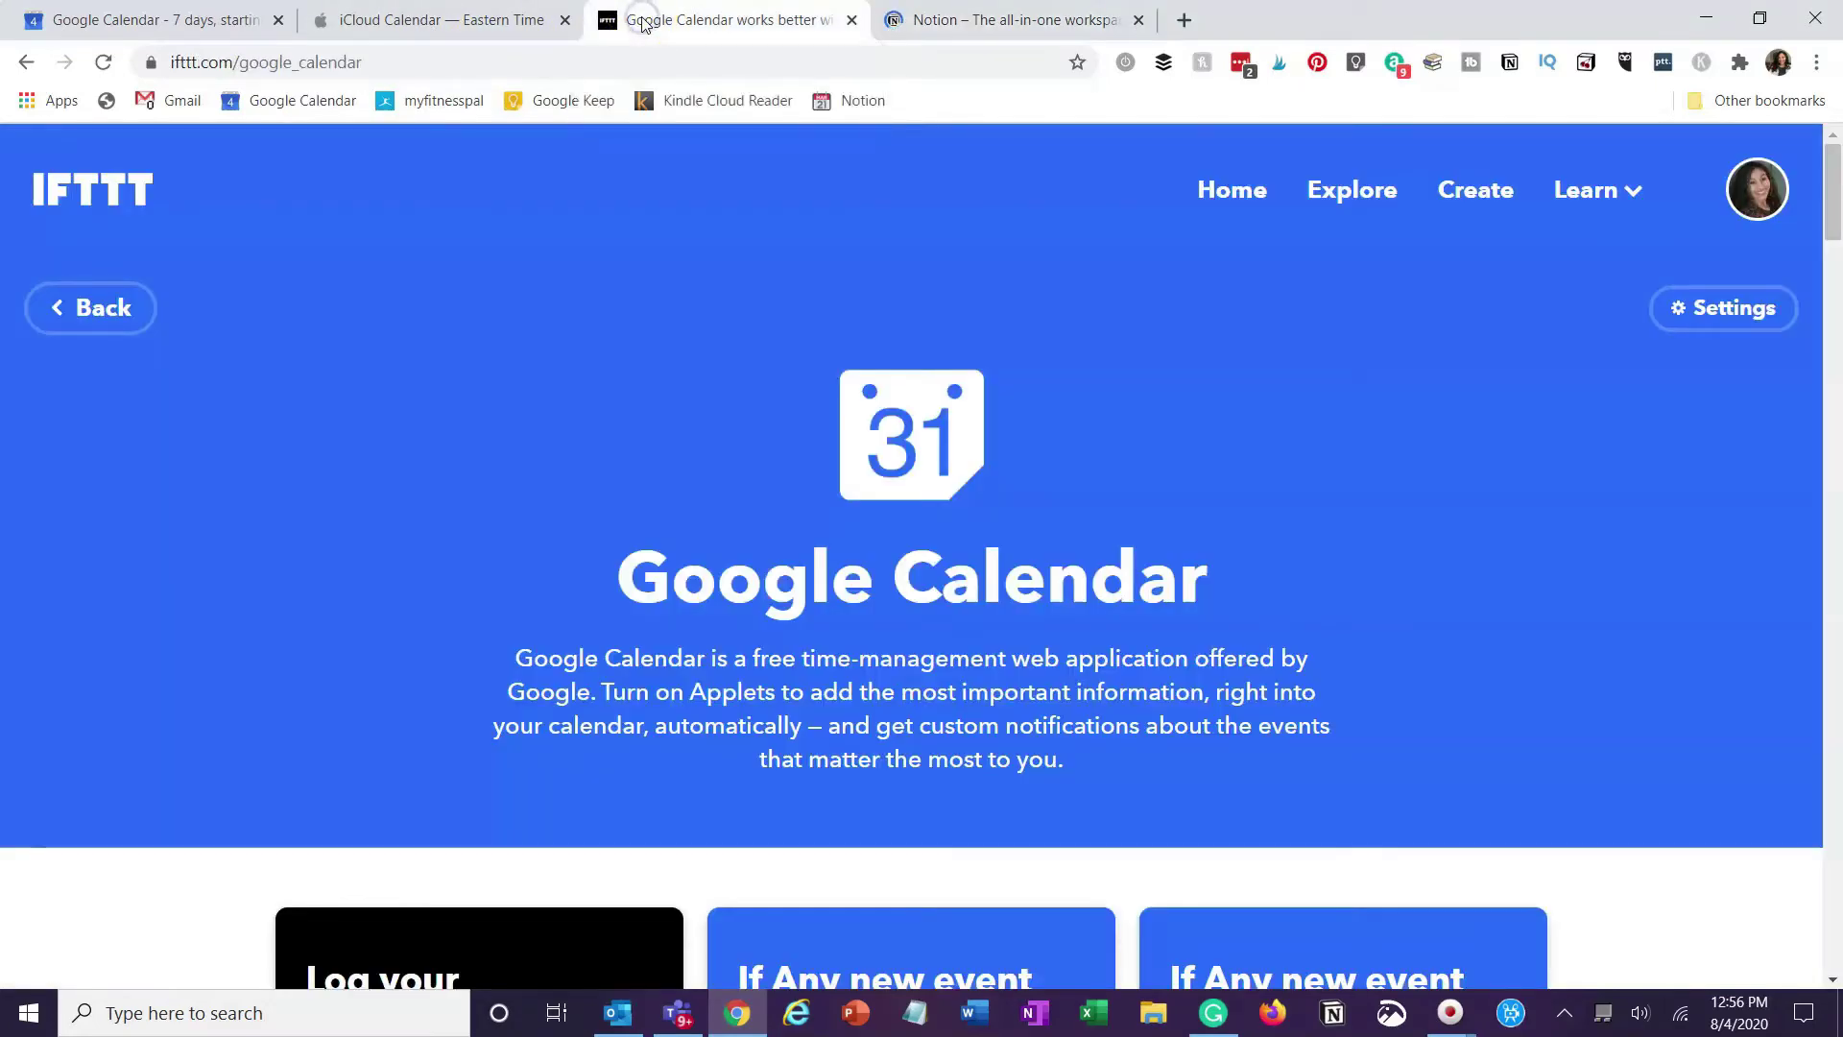
Filter IFTTT services for 'calendar' and open the iOS Calendar service page
{"action": "left_click", "coordinate": [72, 307]}
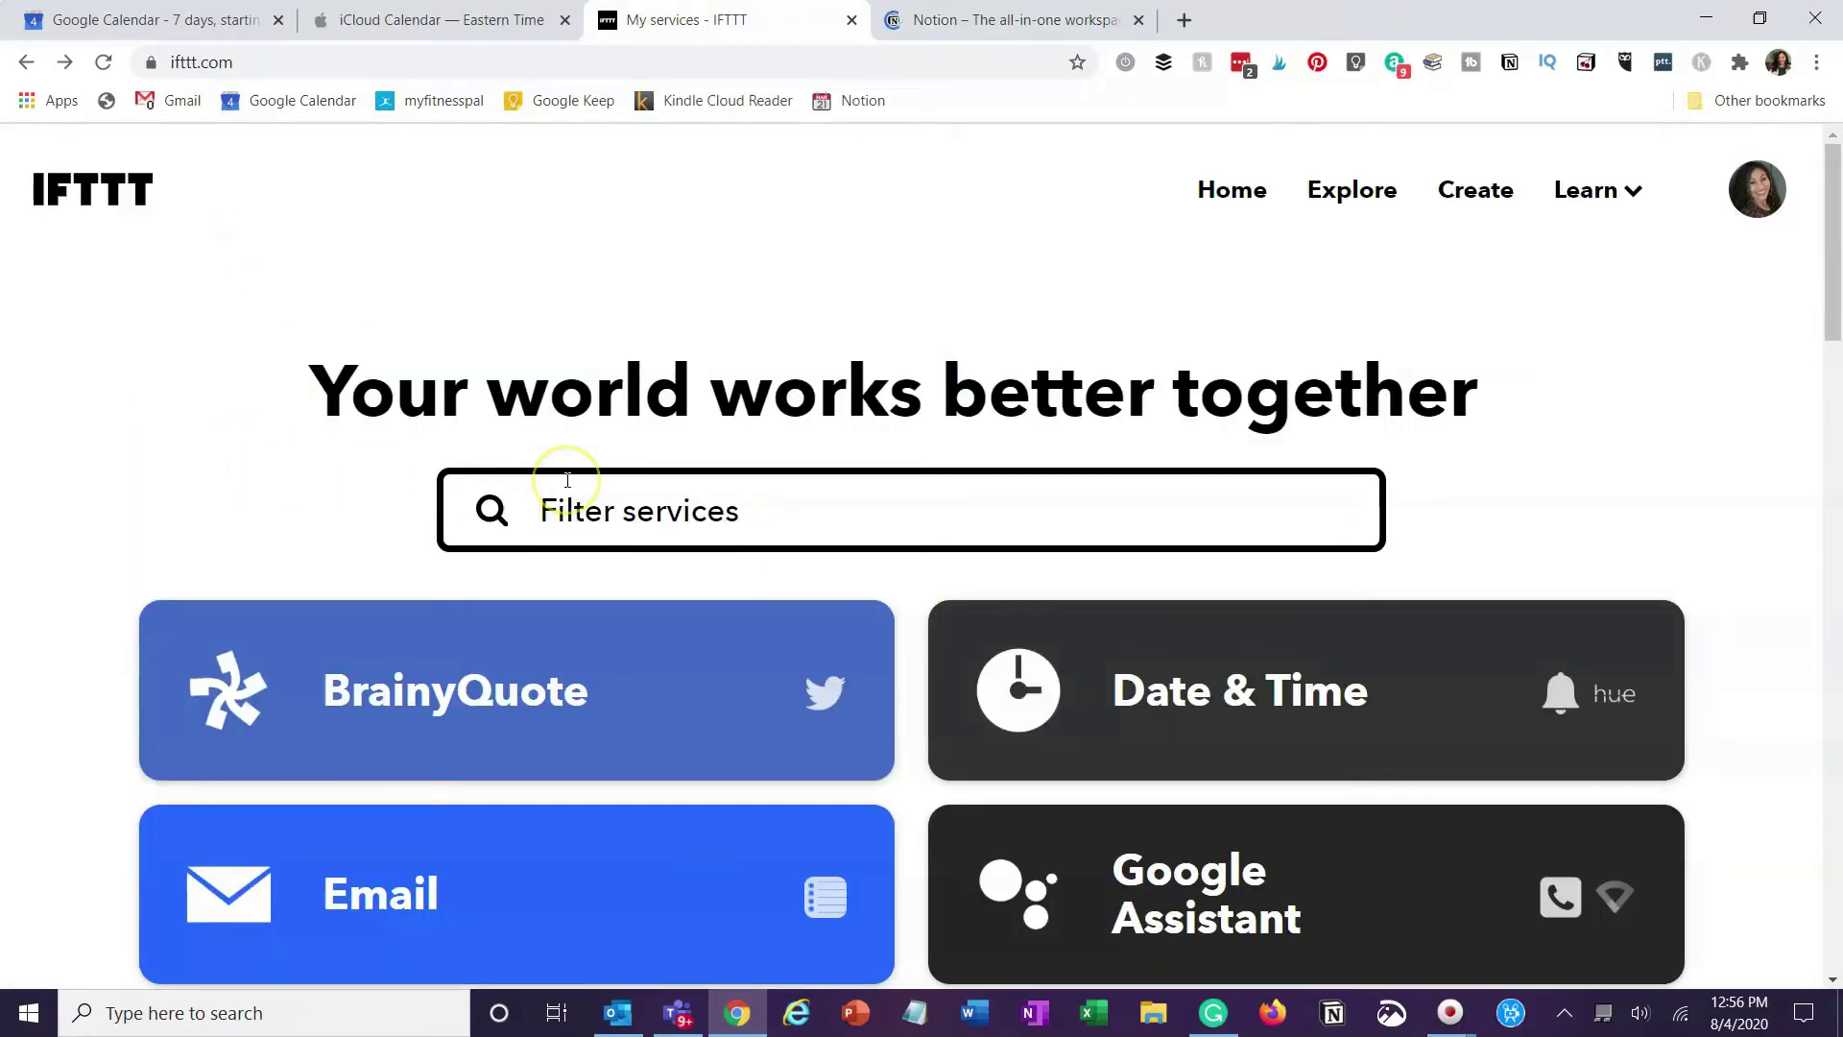
{"action": "type", "text": "calendar"}
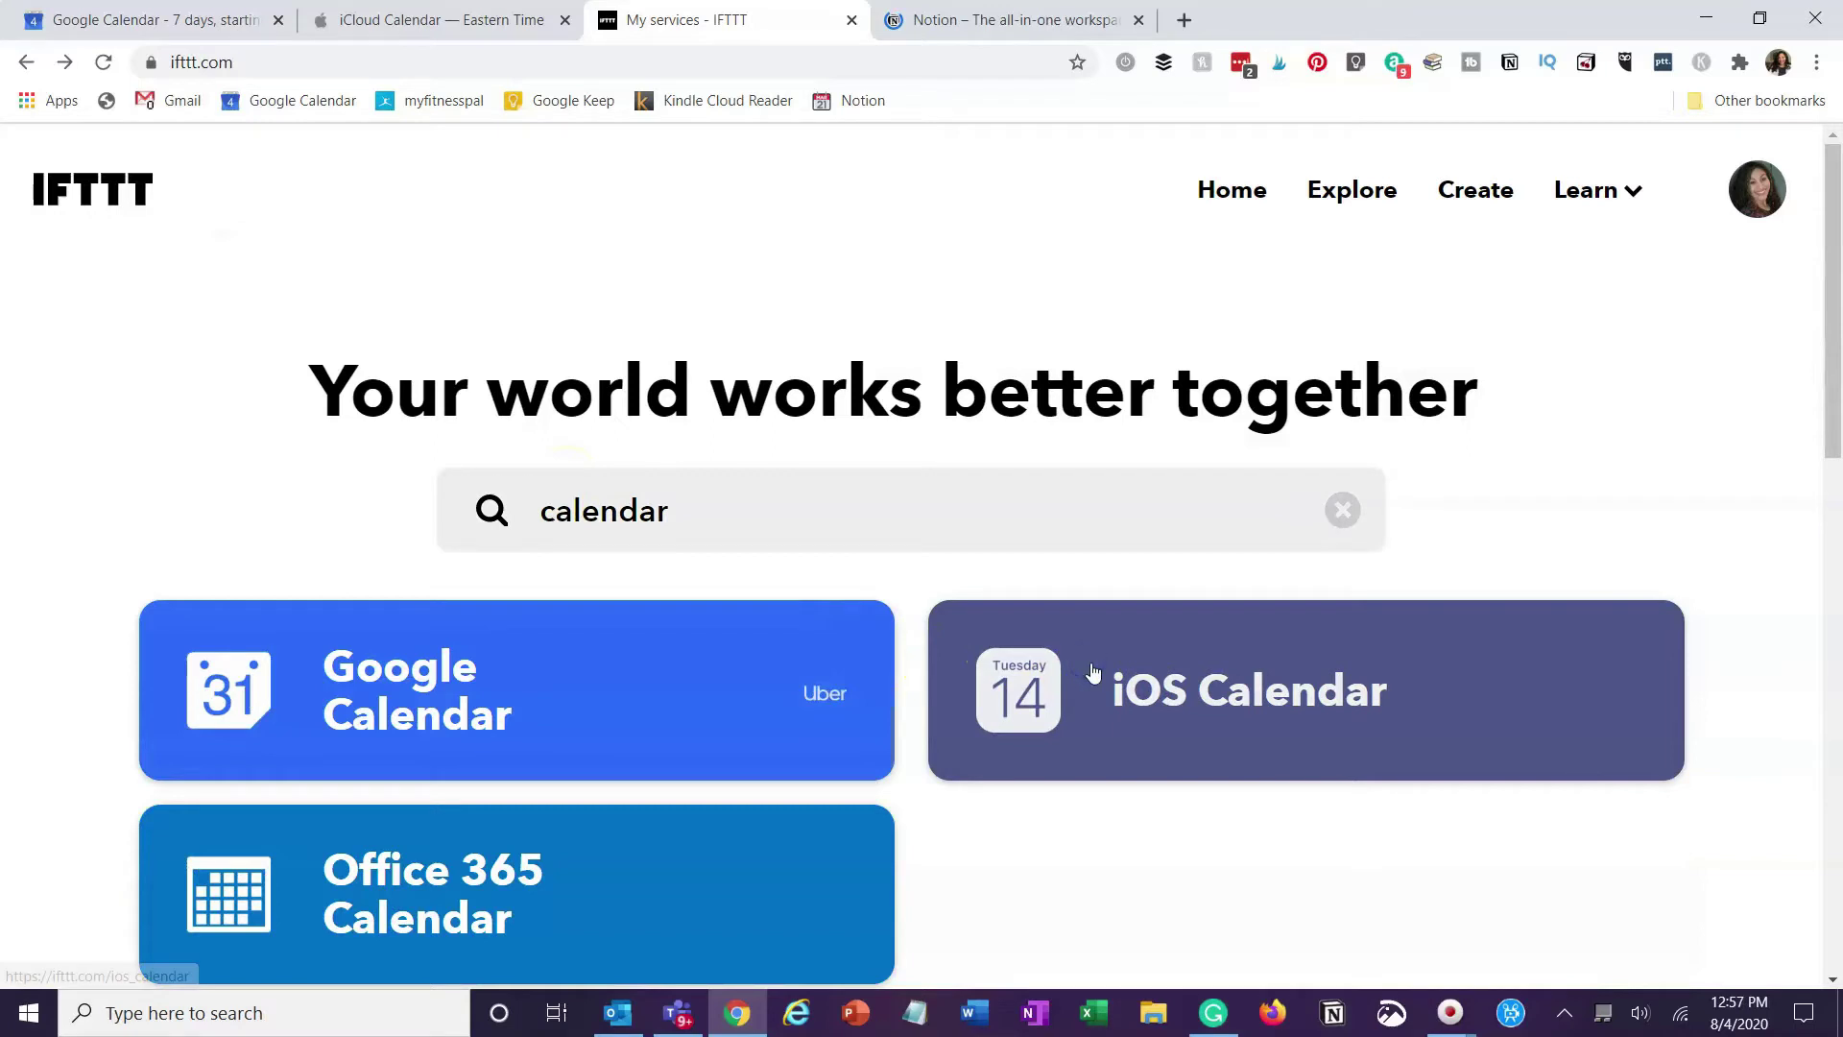
{"action": "left_click", "coordinate": [1095, 674]}
{"action": "left_click", "coordinate": [1125, 688]}
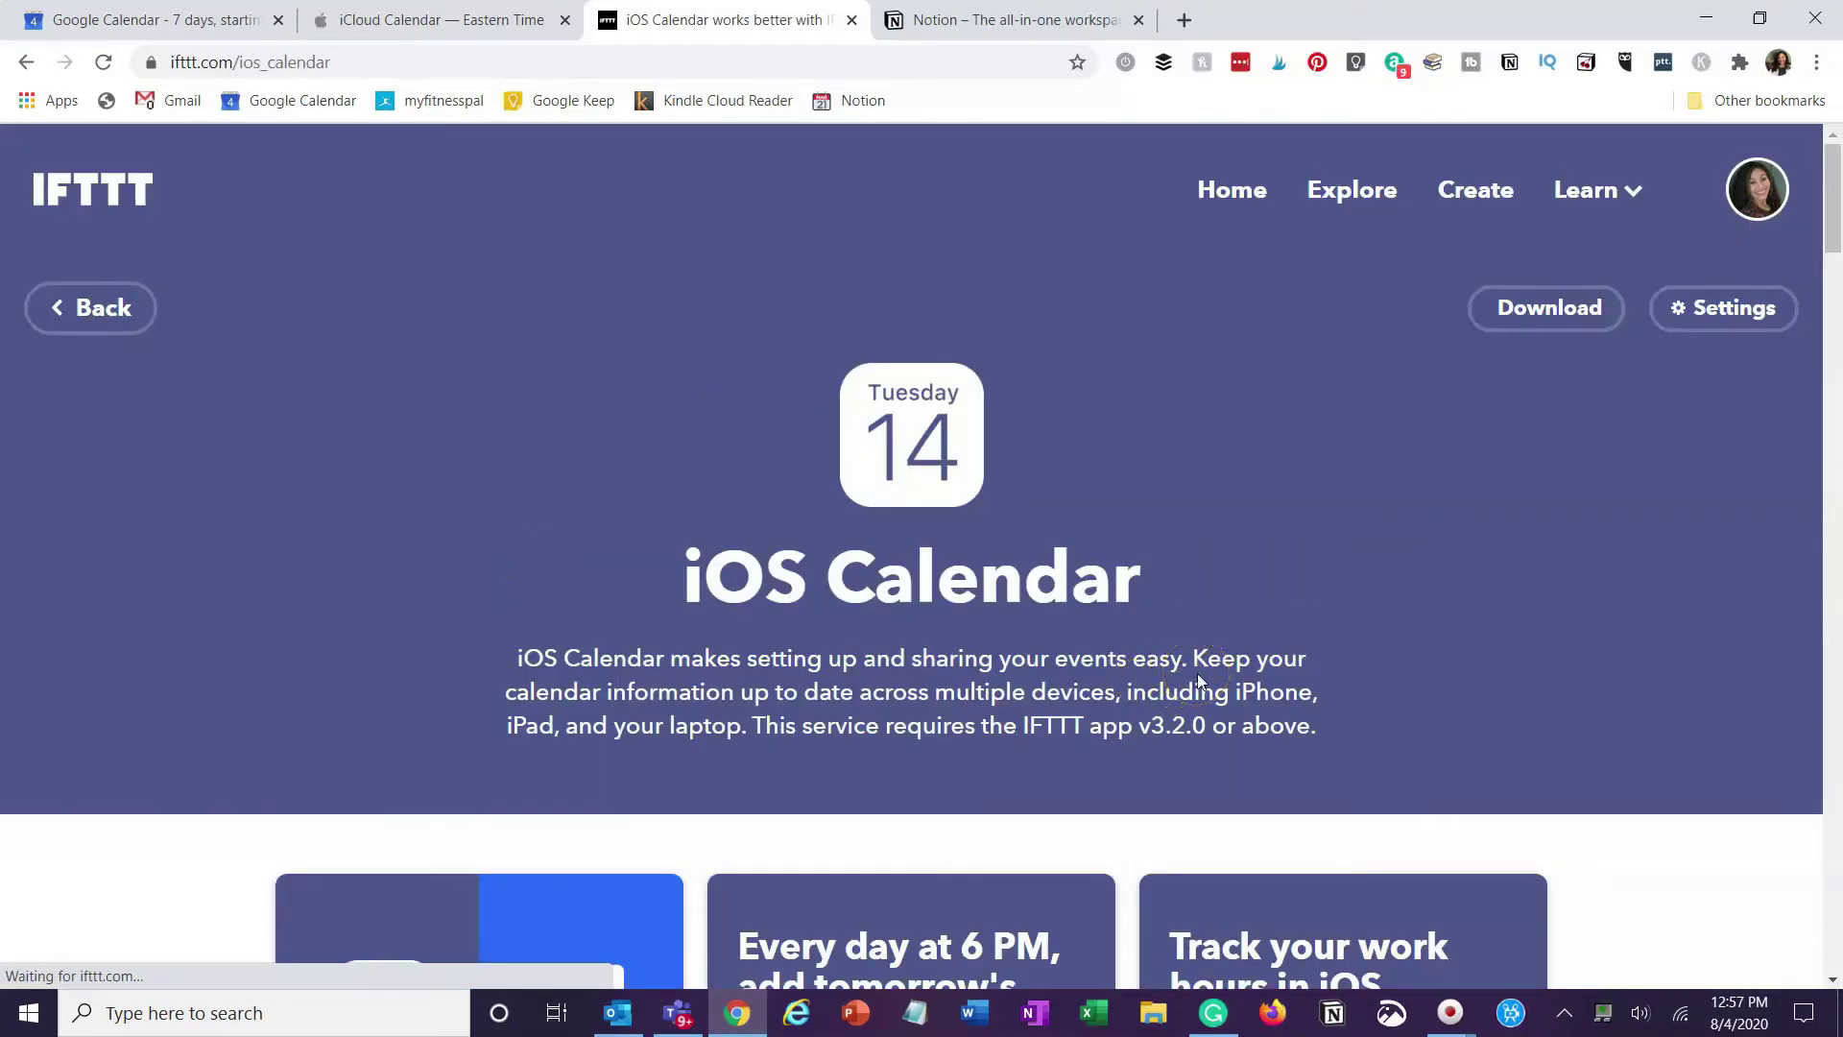
{"action": "left_click_drag", "start_coordinate": [1832, 229], "coordinate": [1746, 133]}
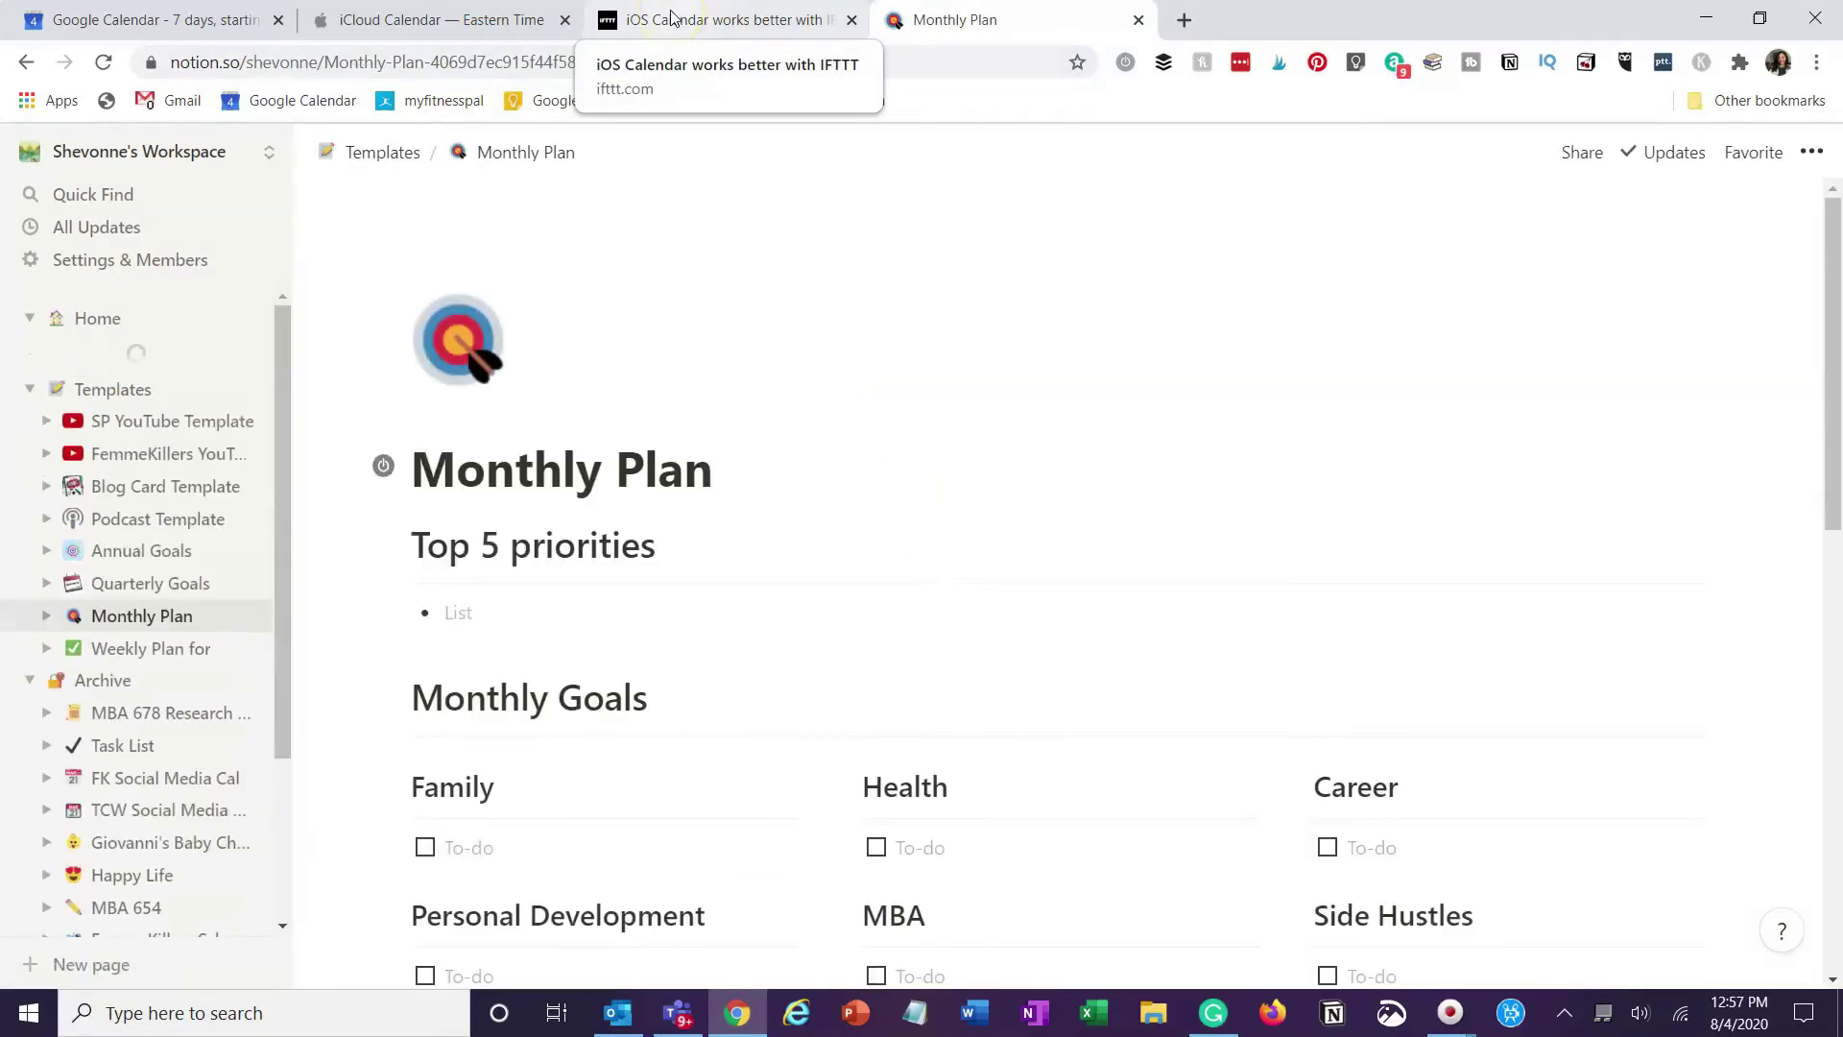
Go back to the Google Calendar tab showing the August 4–10, 2020 week
{"action": "left_click", "coordinate": [672, 17]}
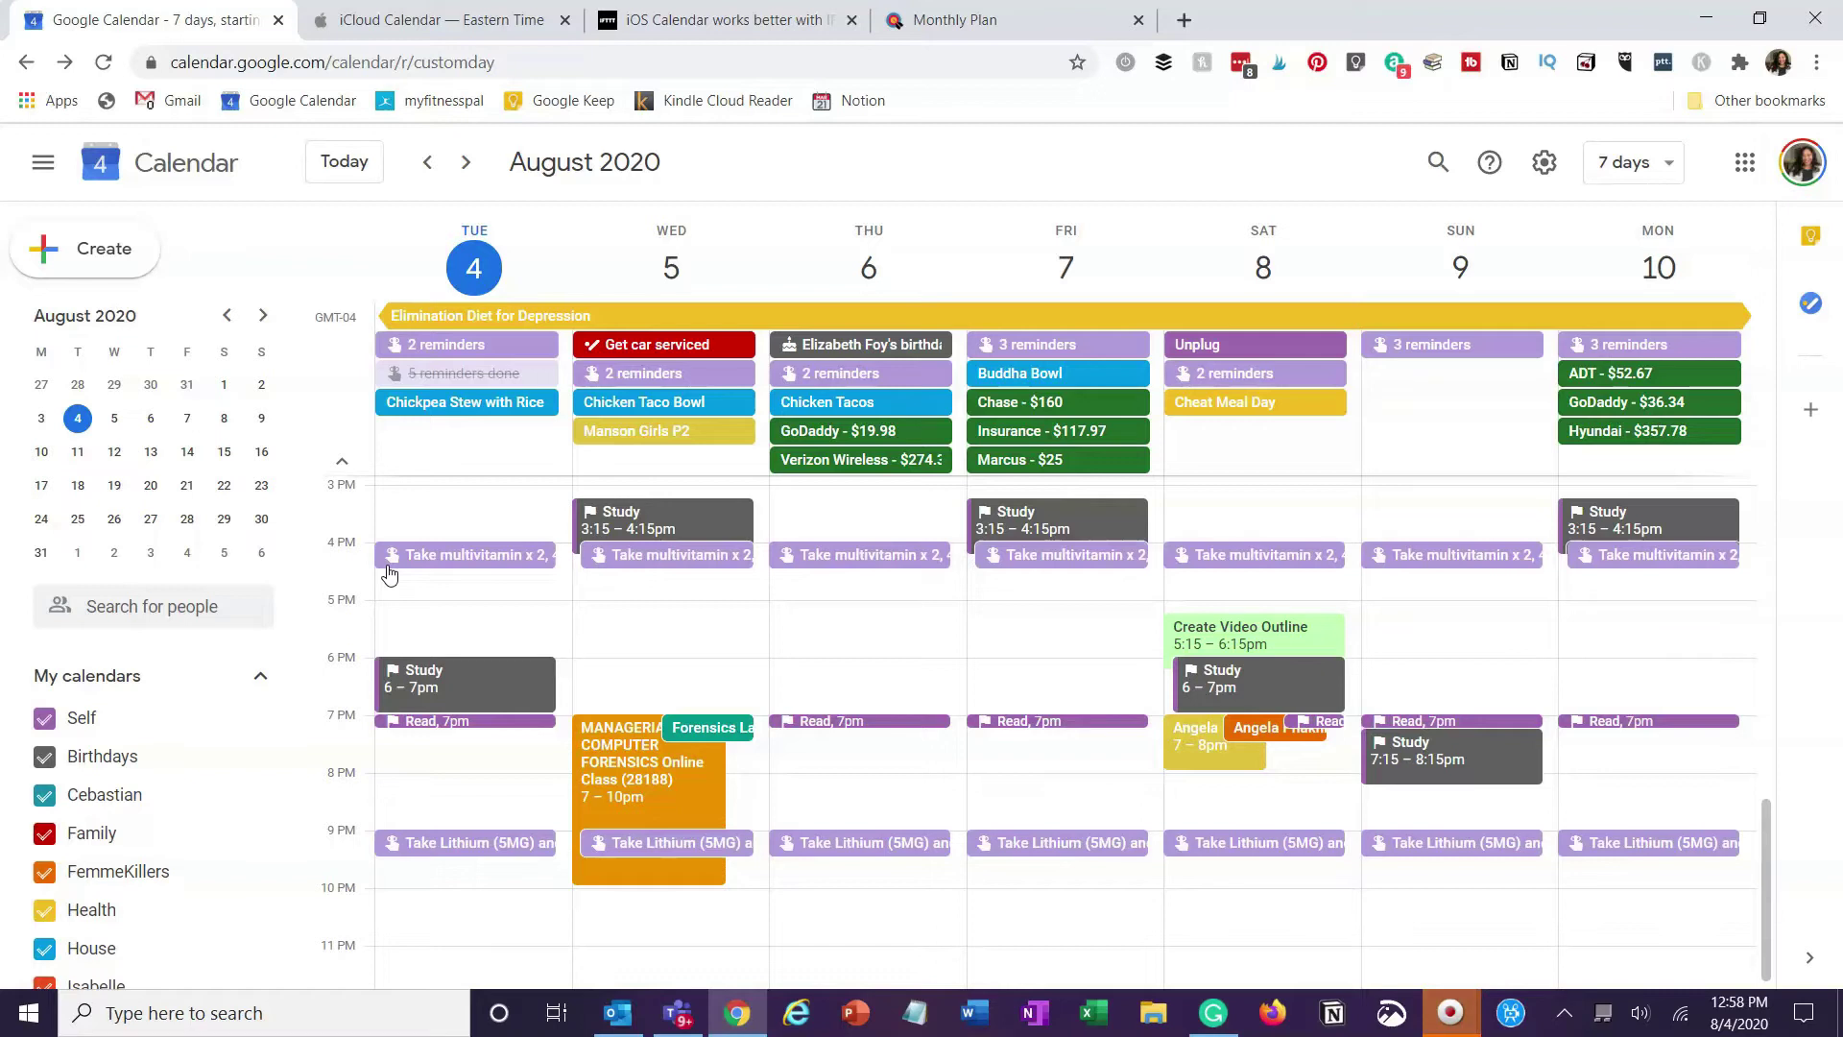
Check iCloud Reminders from the iCloud Calendar tab, then return to Google Calendar
{"action": "left_click", "coordinate": [432, 19]}
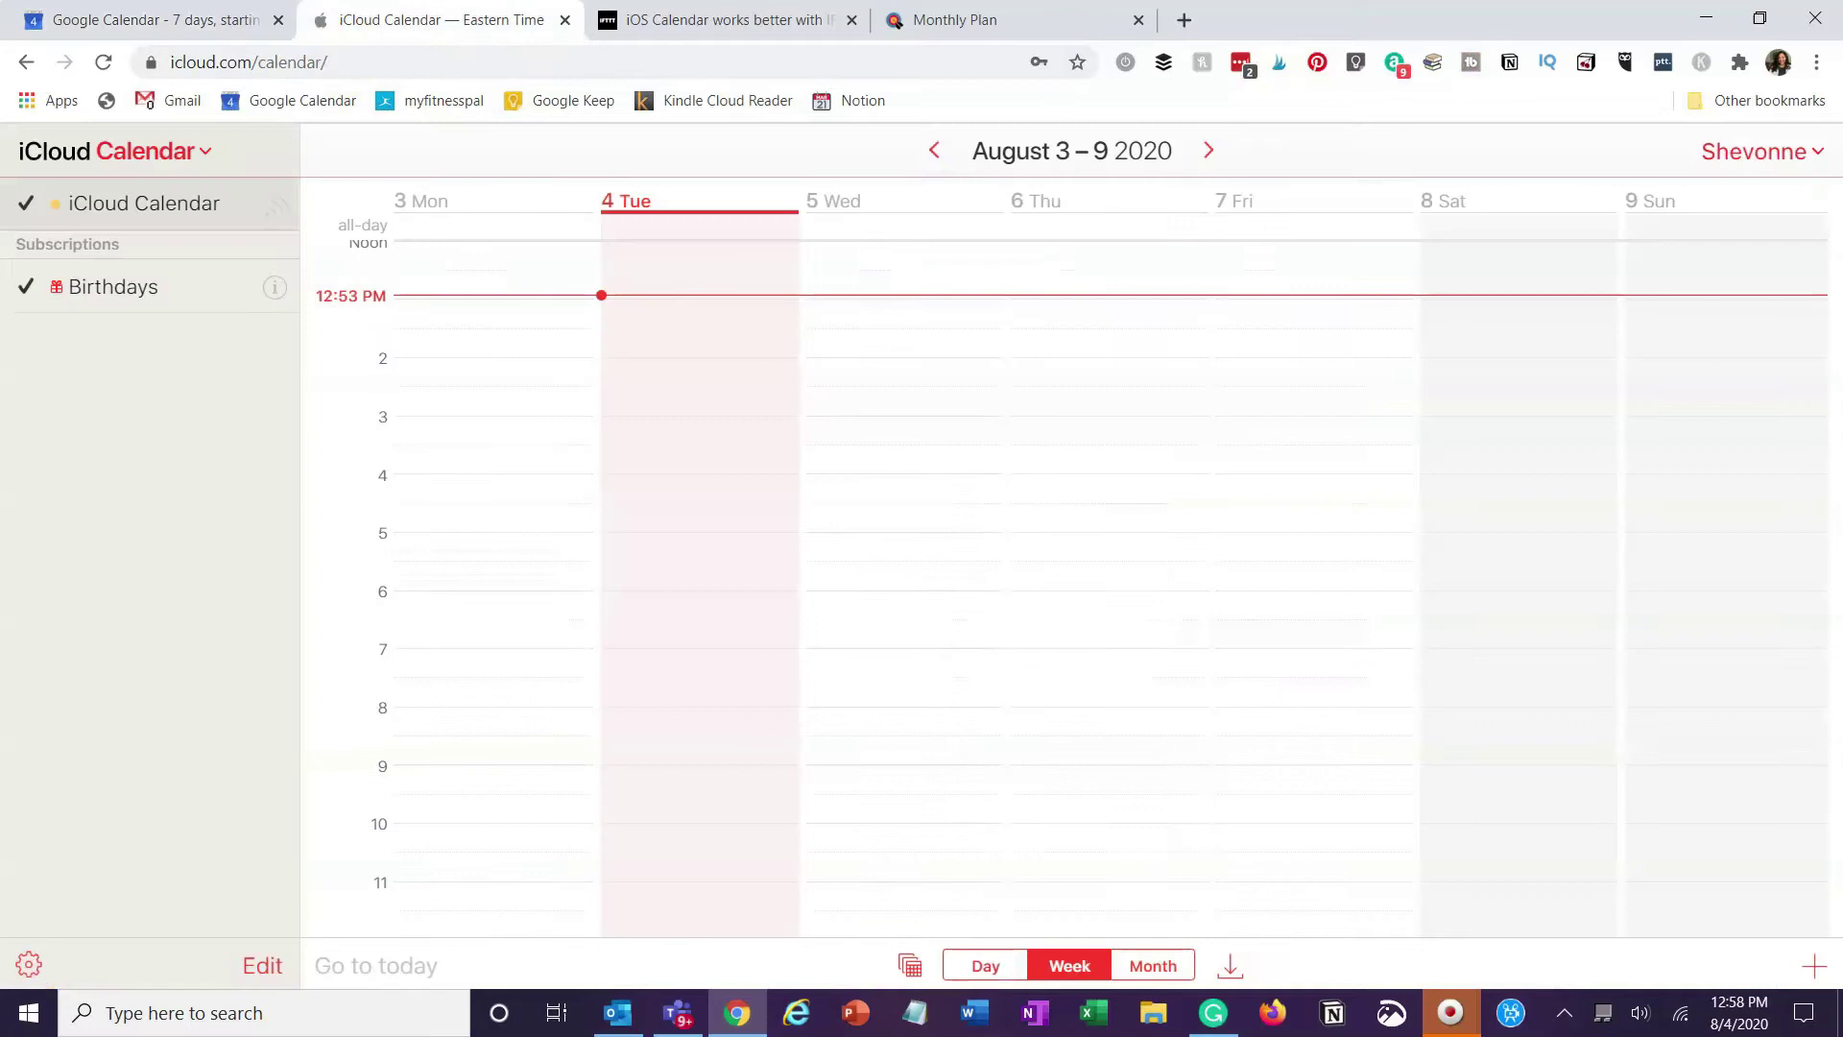
{"action": "left_click", "coordinate": [164, 150]}
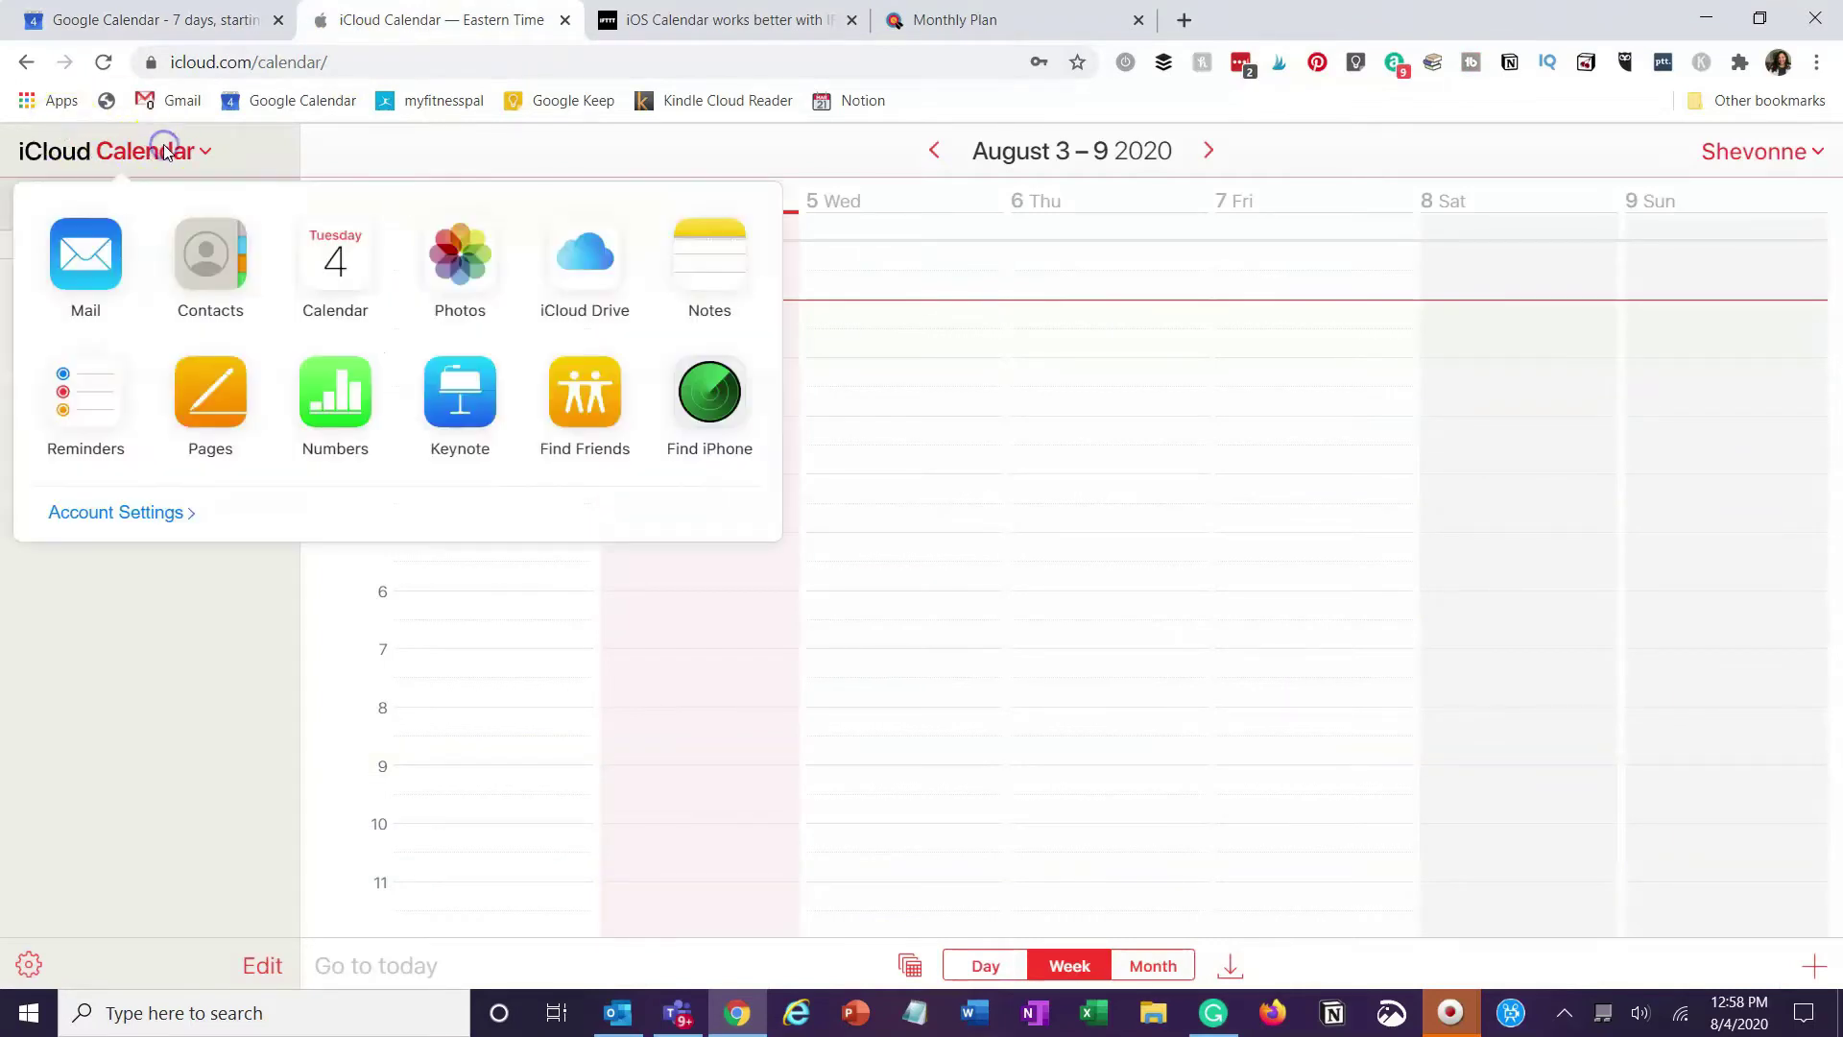
{"action": "left_click", "coordinate": [86, 384]}
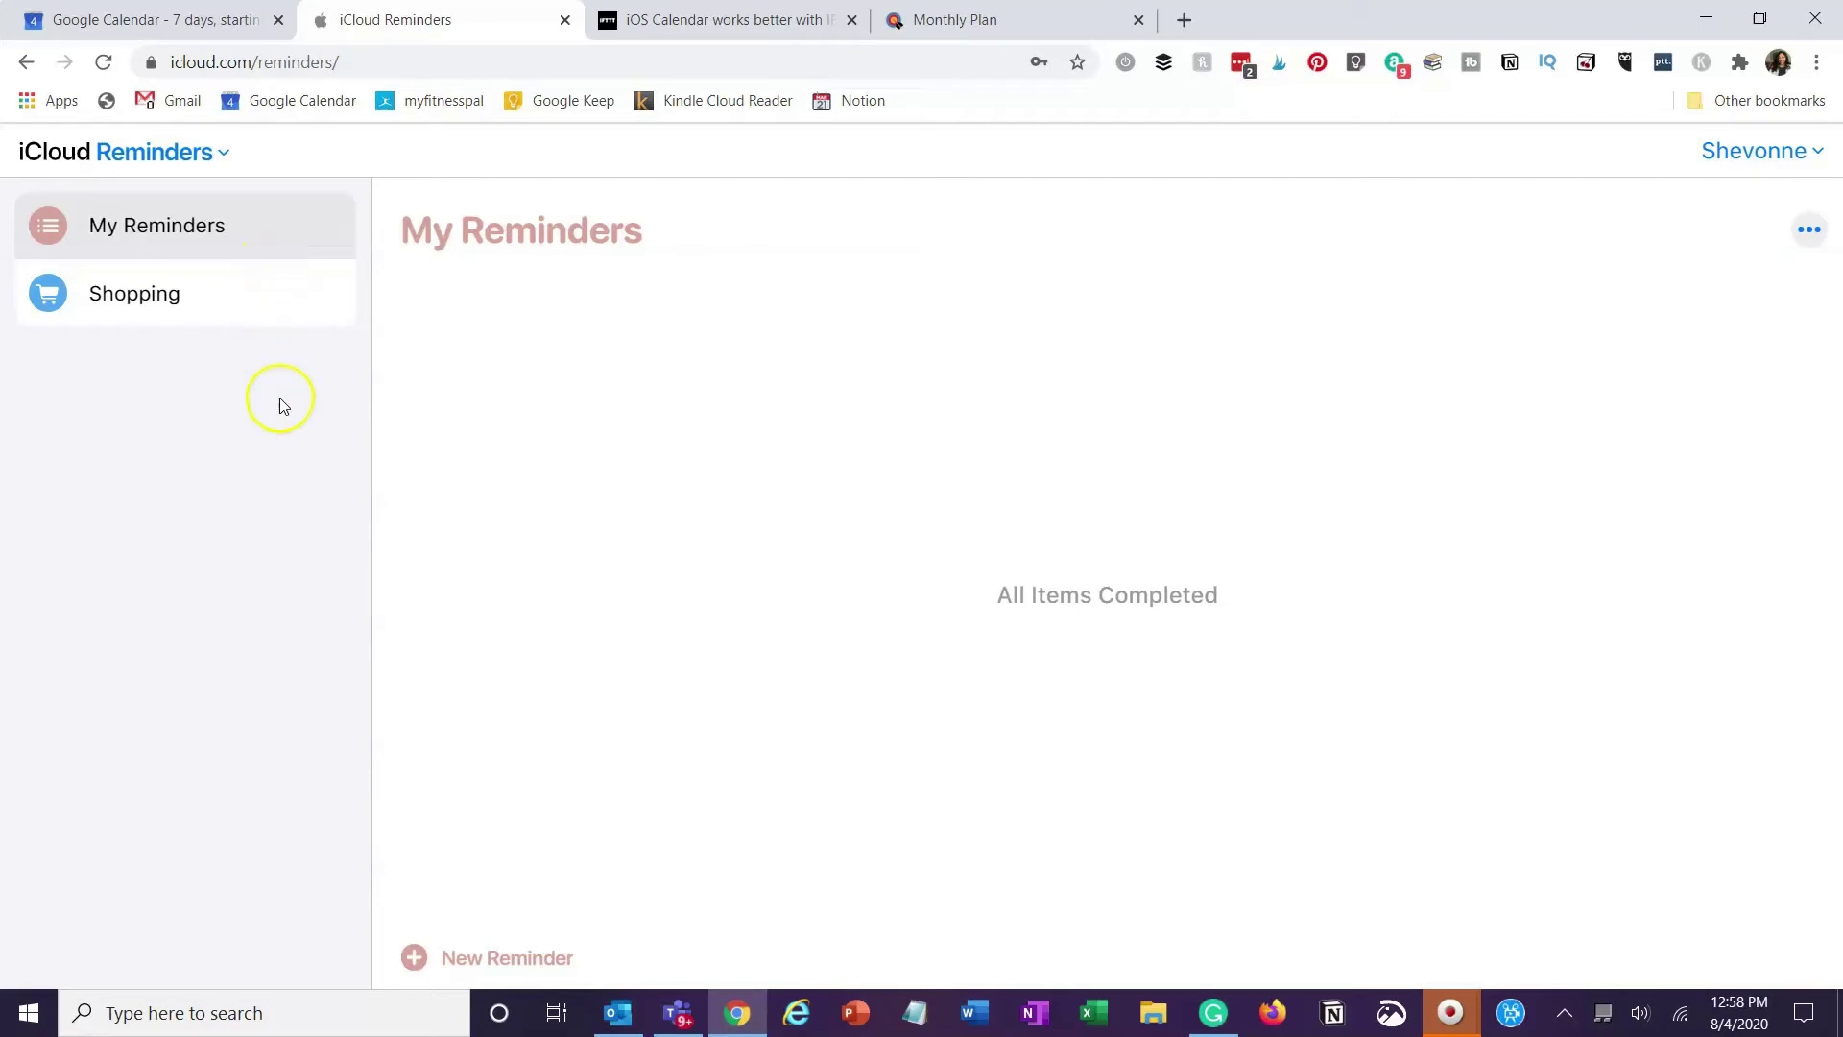
{"action": "key", "text": "ctrl+shift+Tab"}
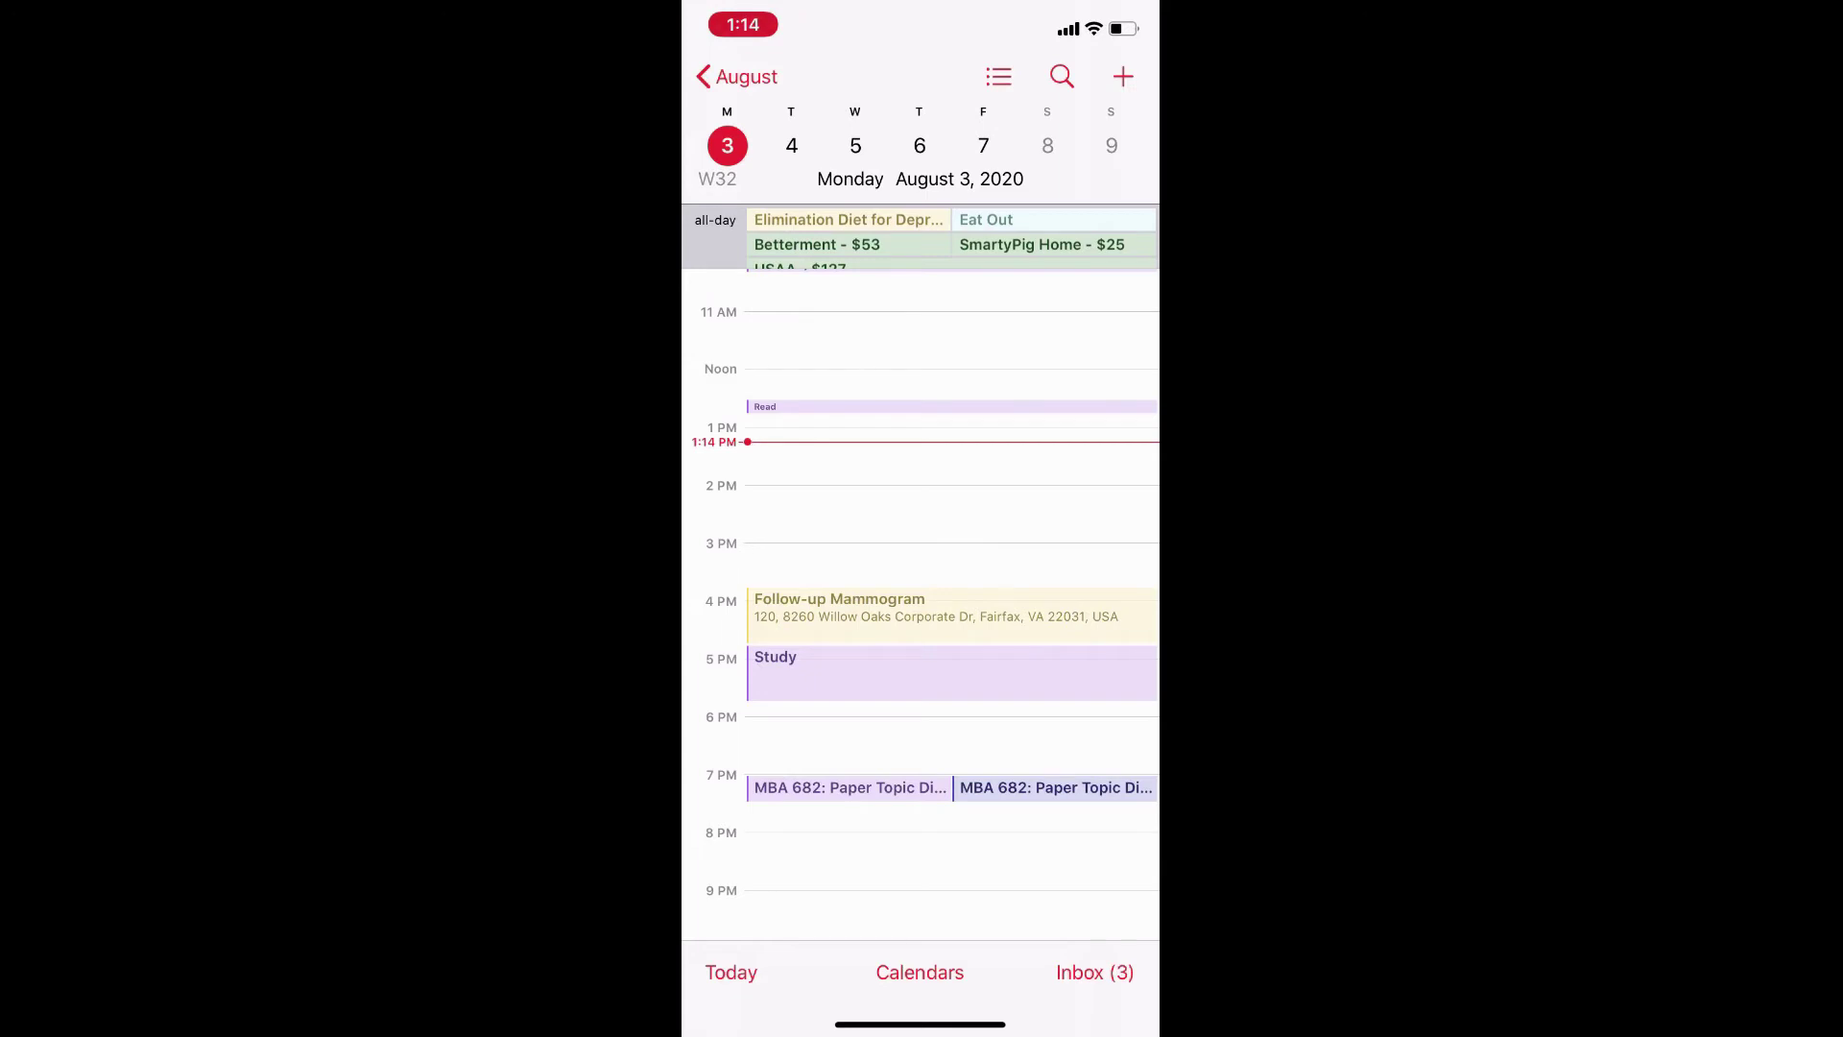
{"action": "scroll", "coordinate": [926, 620], "scroll_direction": "down", "scroll_amount": 3}
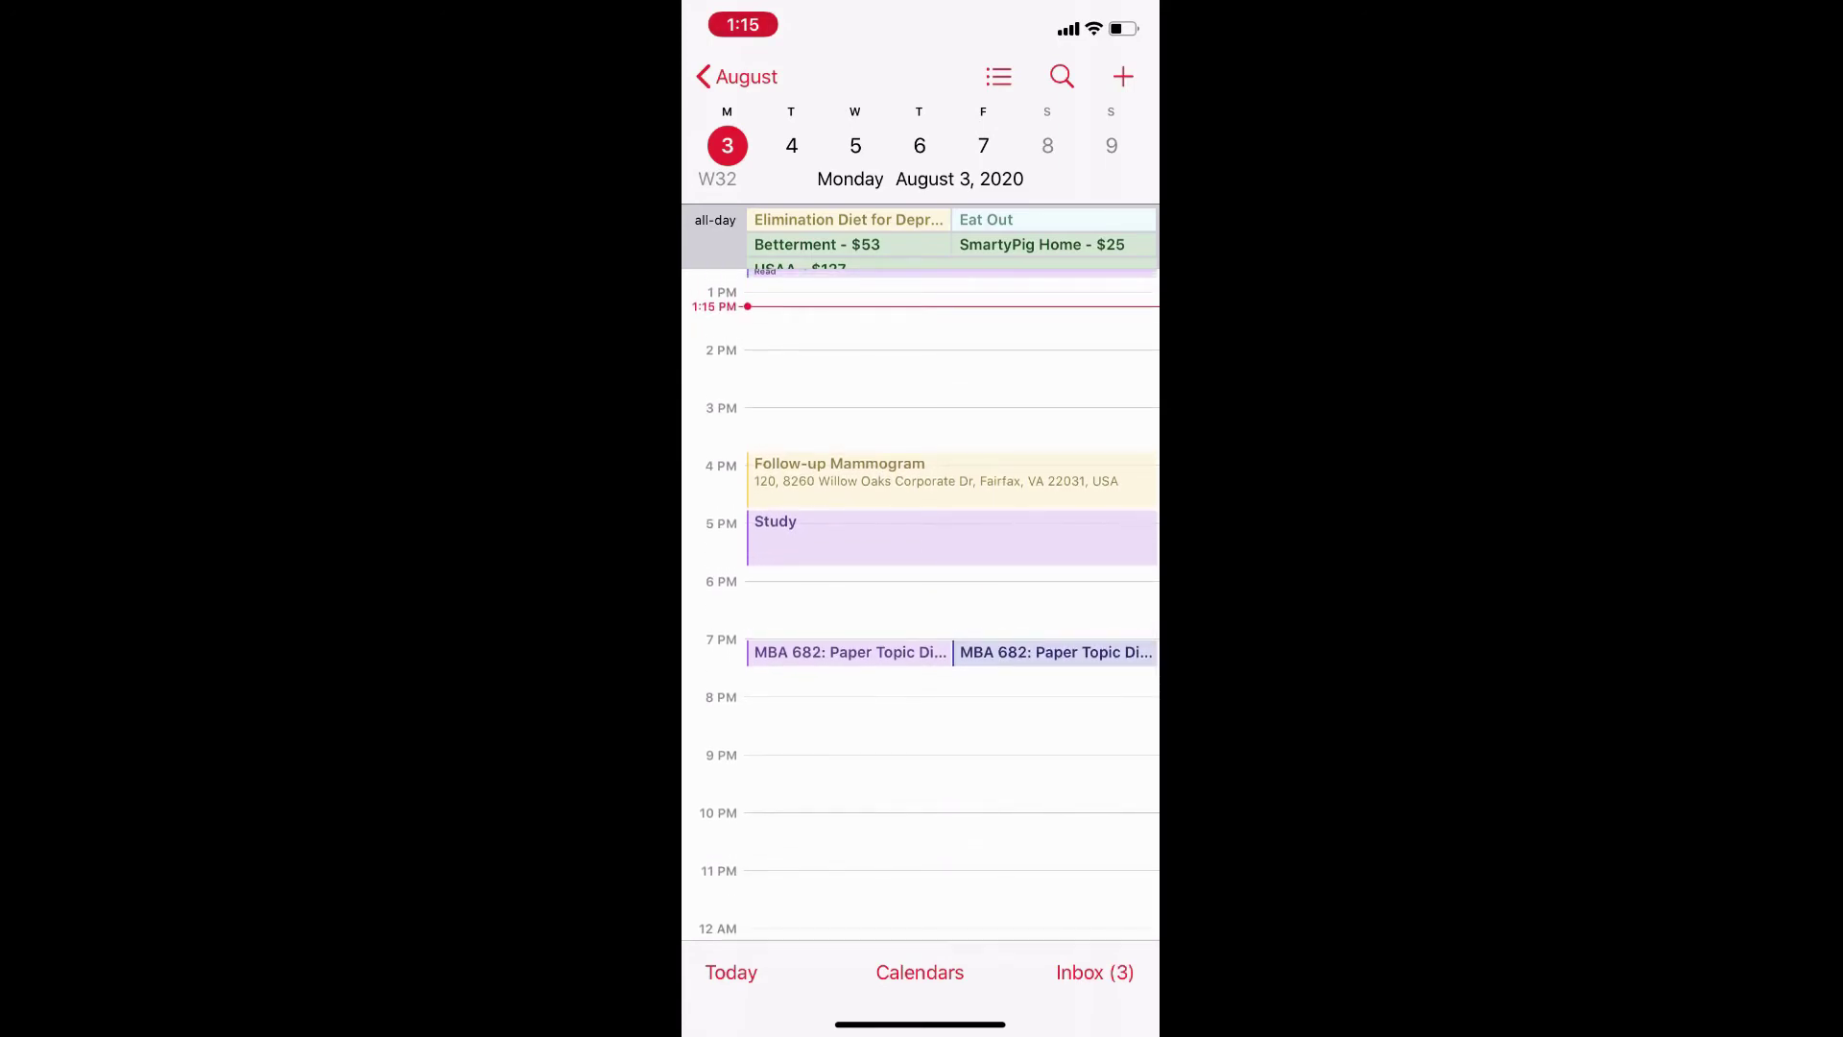
{"action": "scroll", "coordinate": [926, 602], "scroll_direction": "up", "scroll_amount": 5}
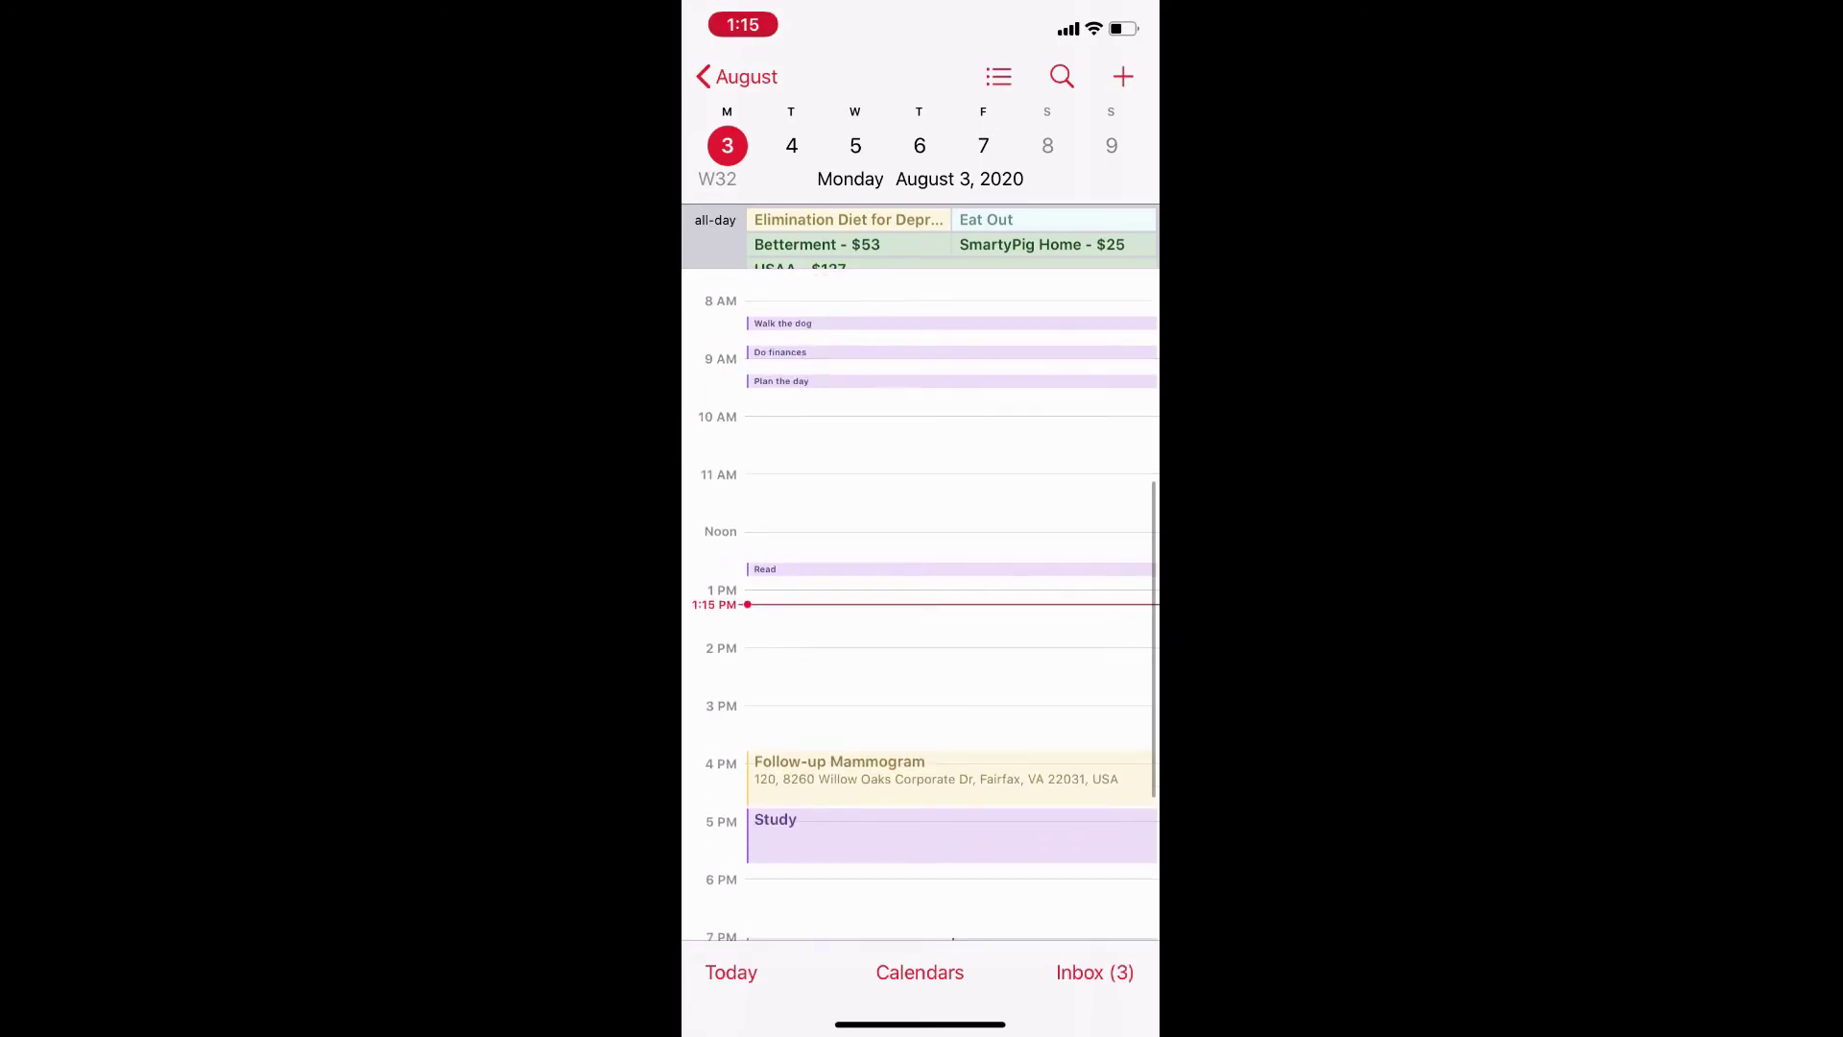
{"action": "left_click", "coordinate": [920, 972]}
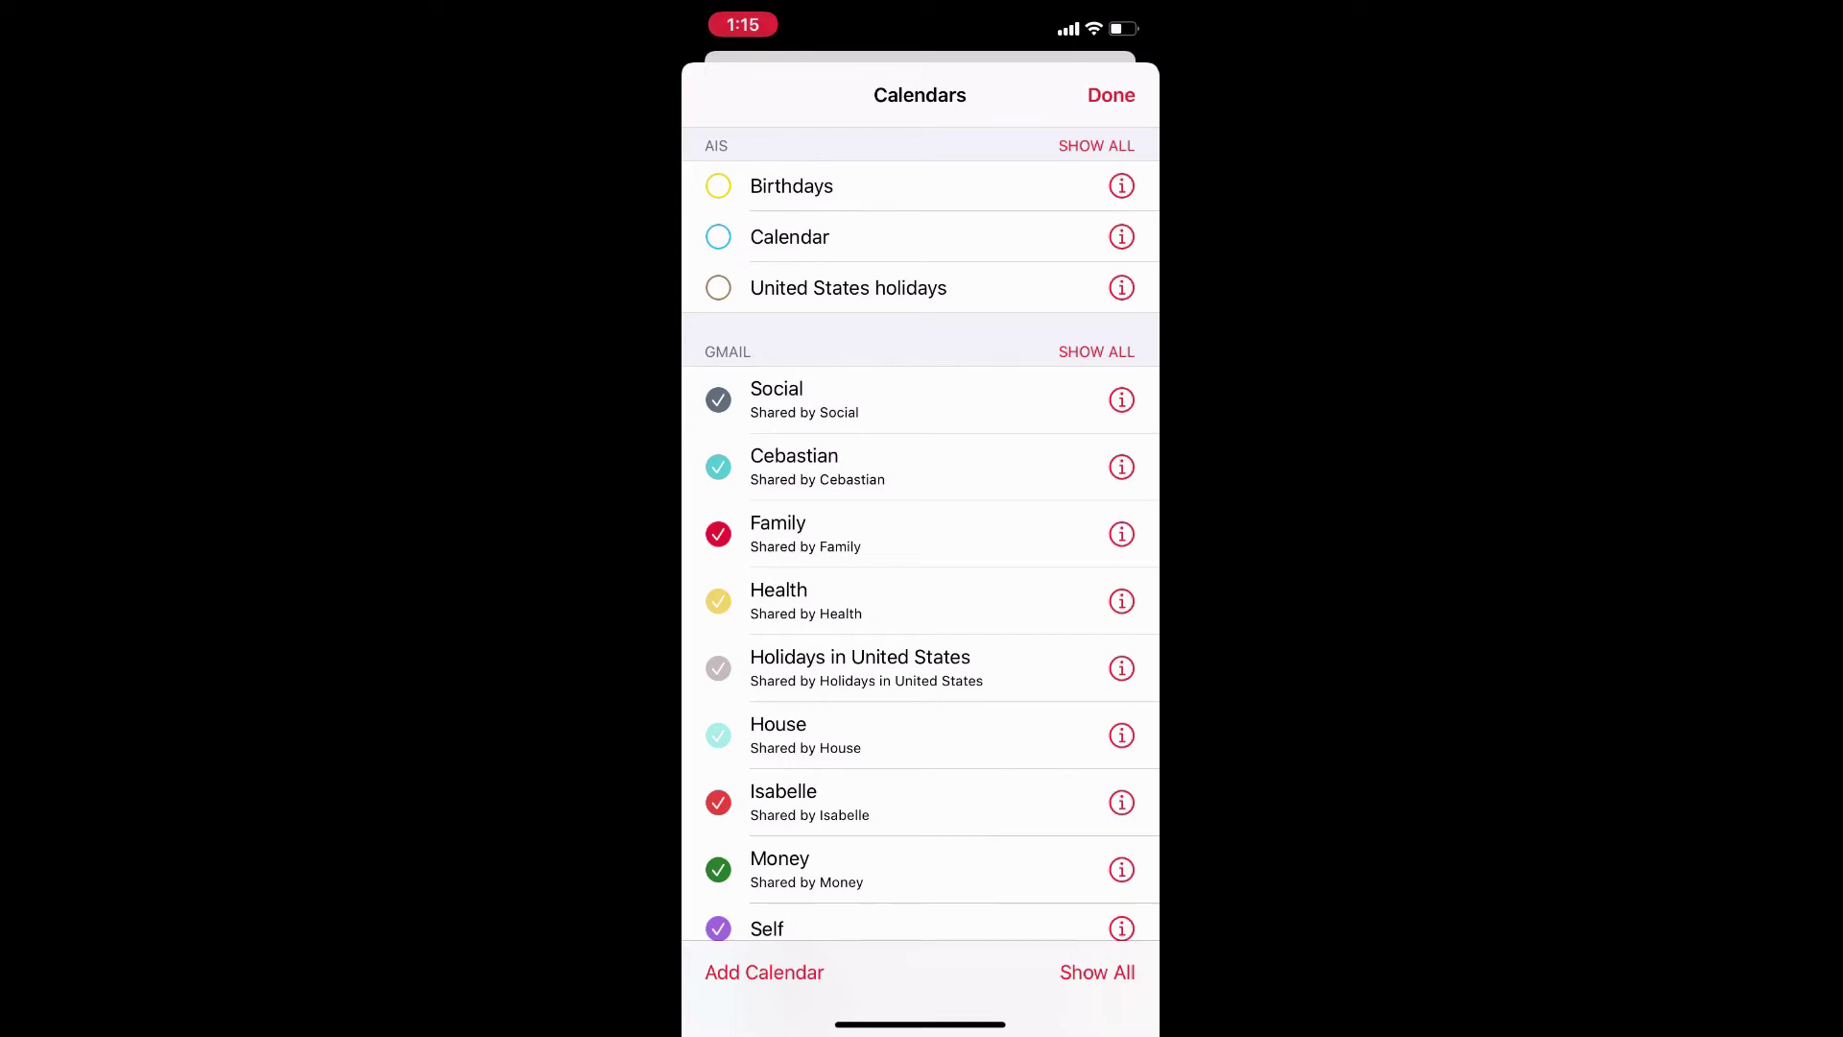
{"action": "scroll", "coordinate": [919, 534], "scroll_direction": "down", "scroll_amount": 15}
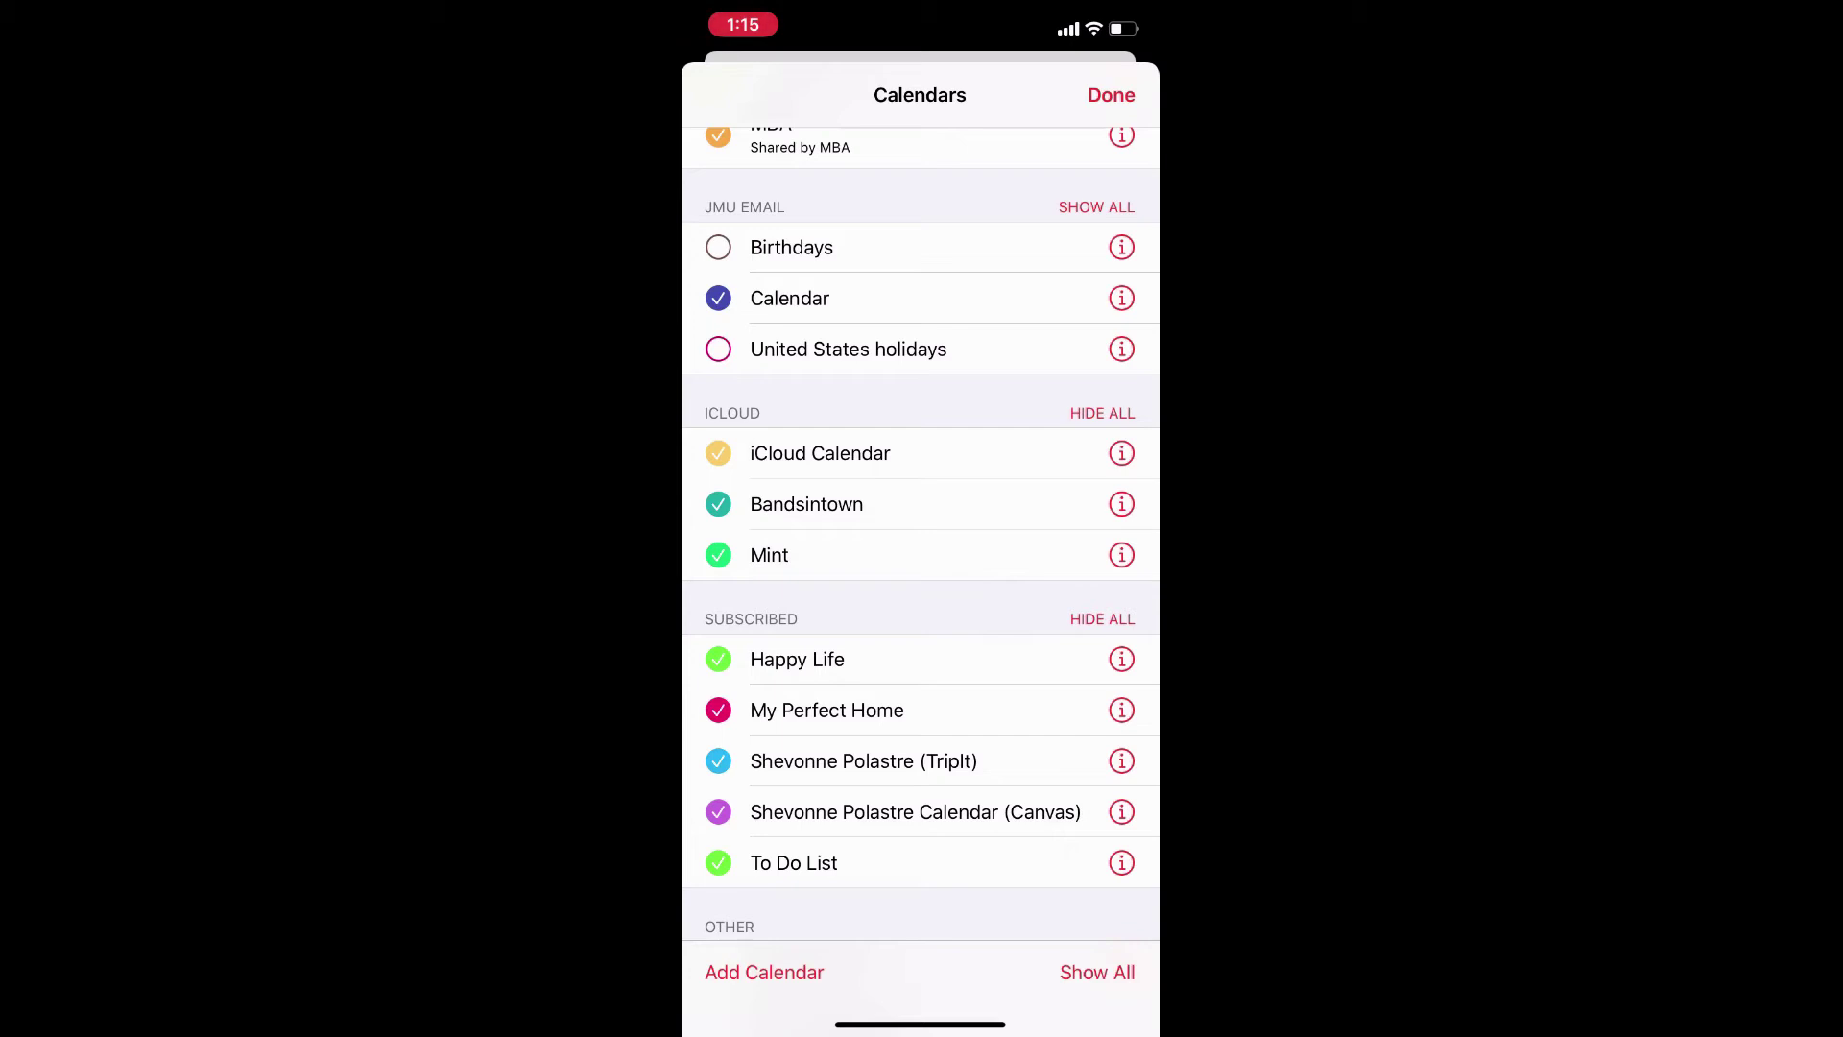
{"action": "scroll", "coordinate": [921, 533], "scroll_direction": "down", "scroll_amount": 5}
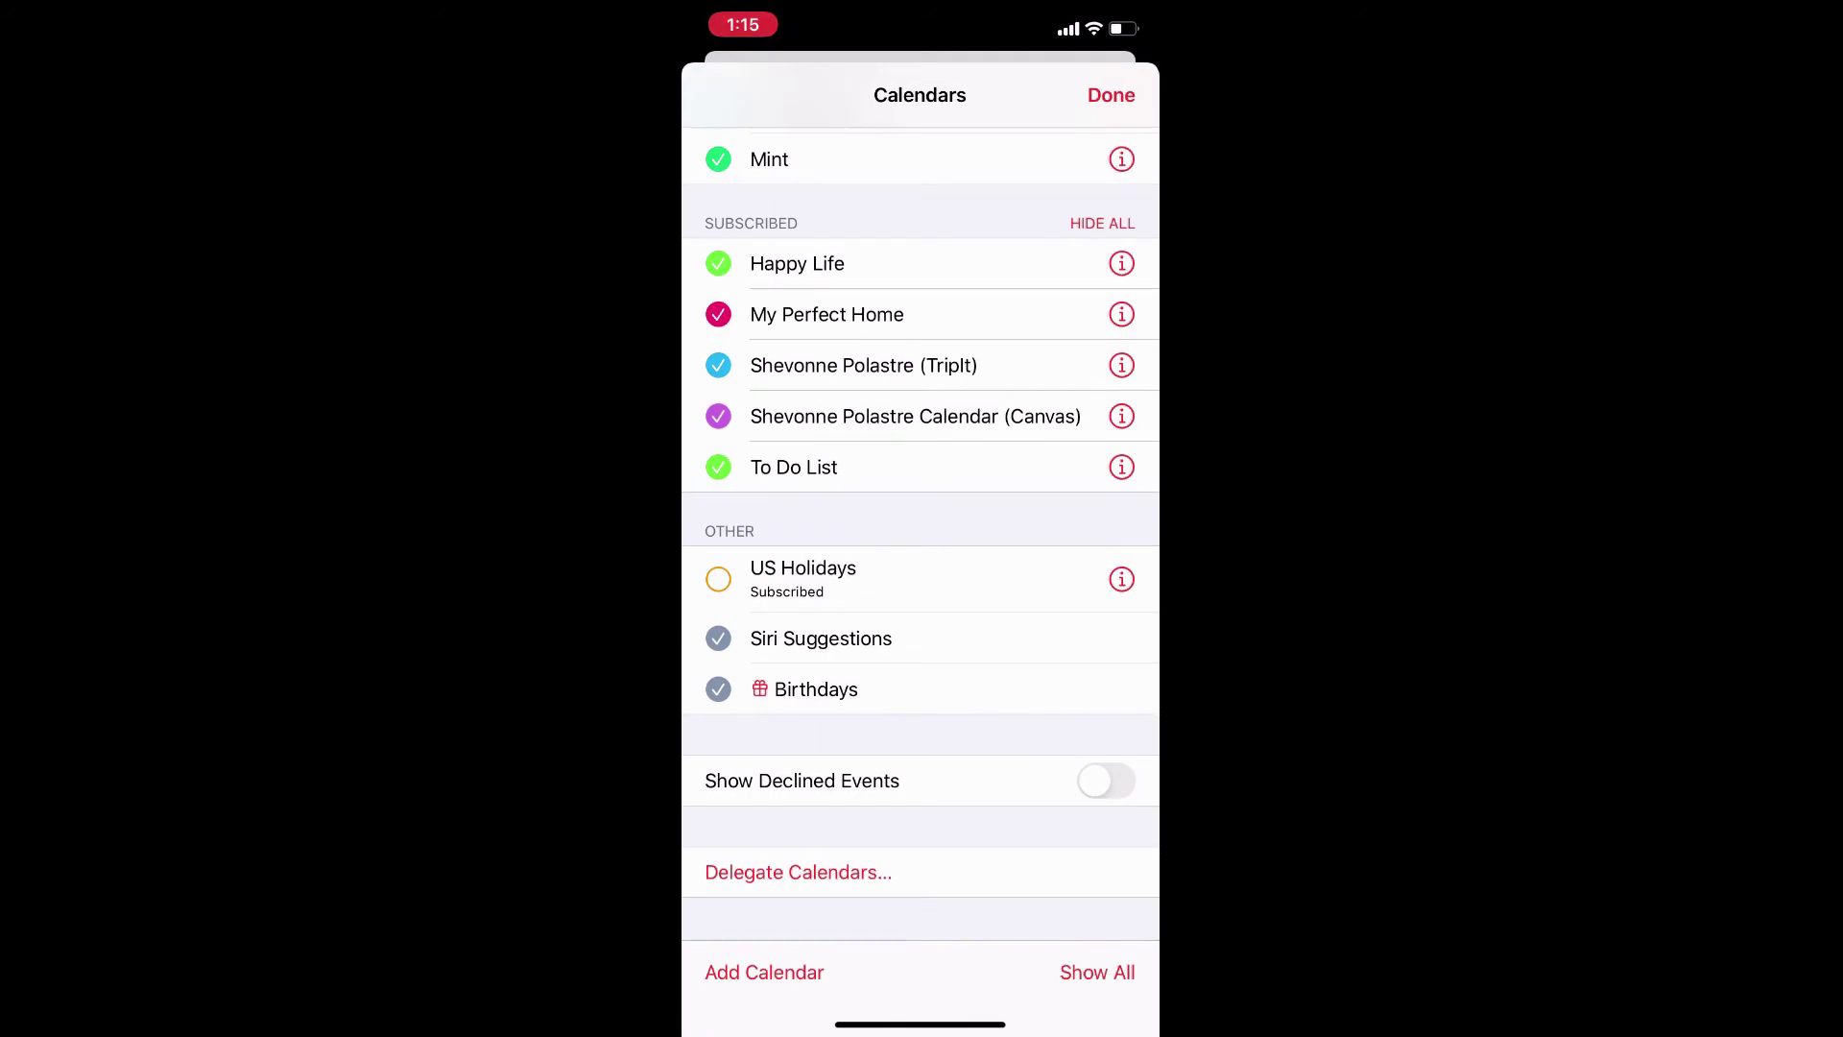
{"action": "left_click", "coordinate": [1111, 95]}
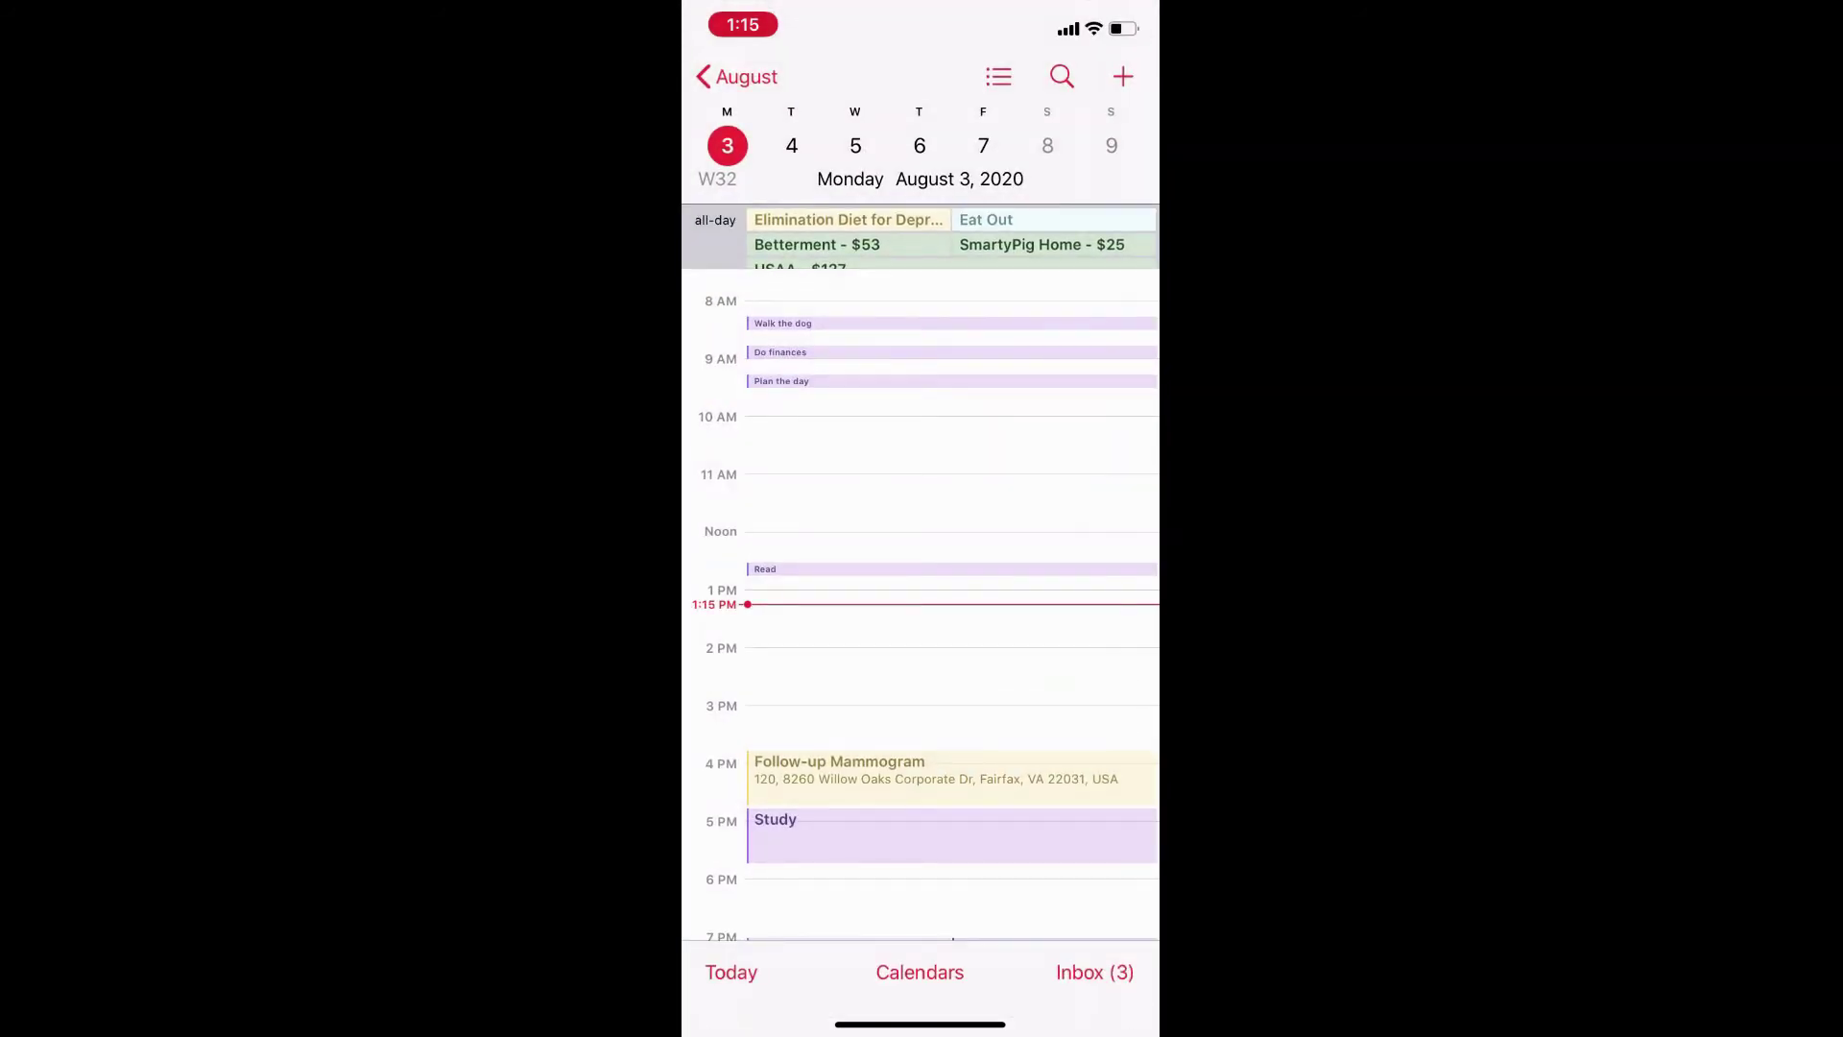
Give Follow-up Mammogram 25 min driving travel time and an alert 5 minutes before travel time
{"action": "scroll", "coordinate": [921, 600], "scroll_direction": "down", "scroll_amount": 3}
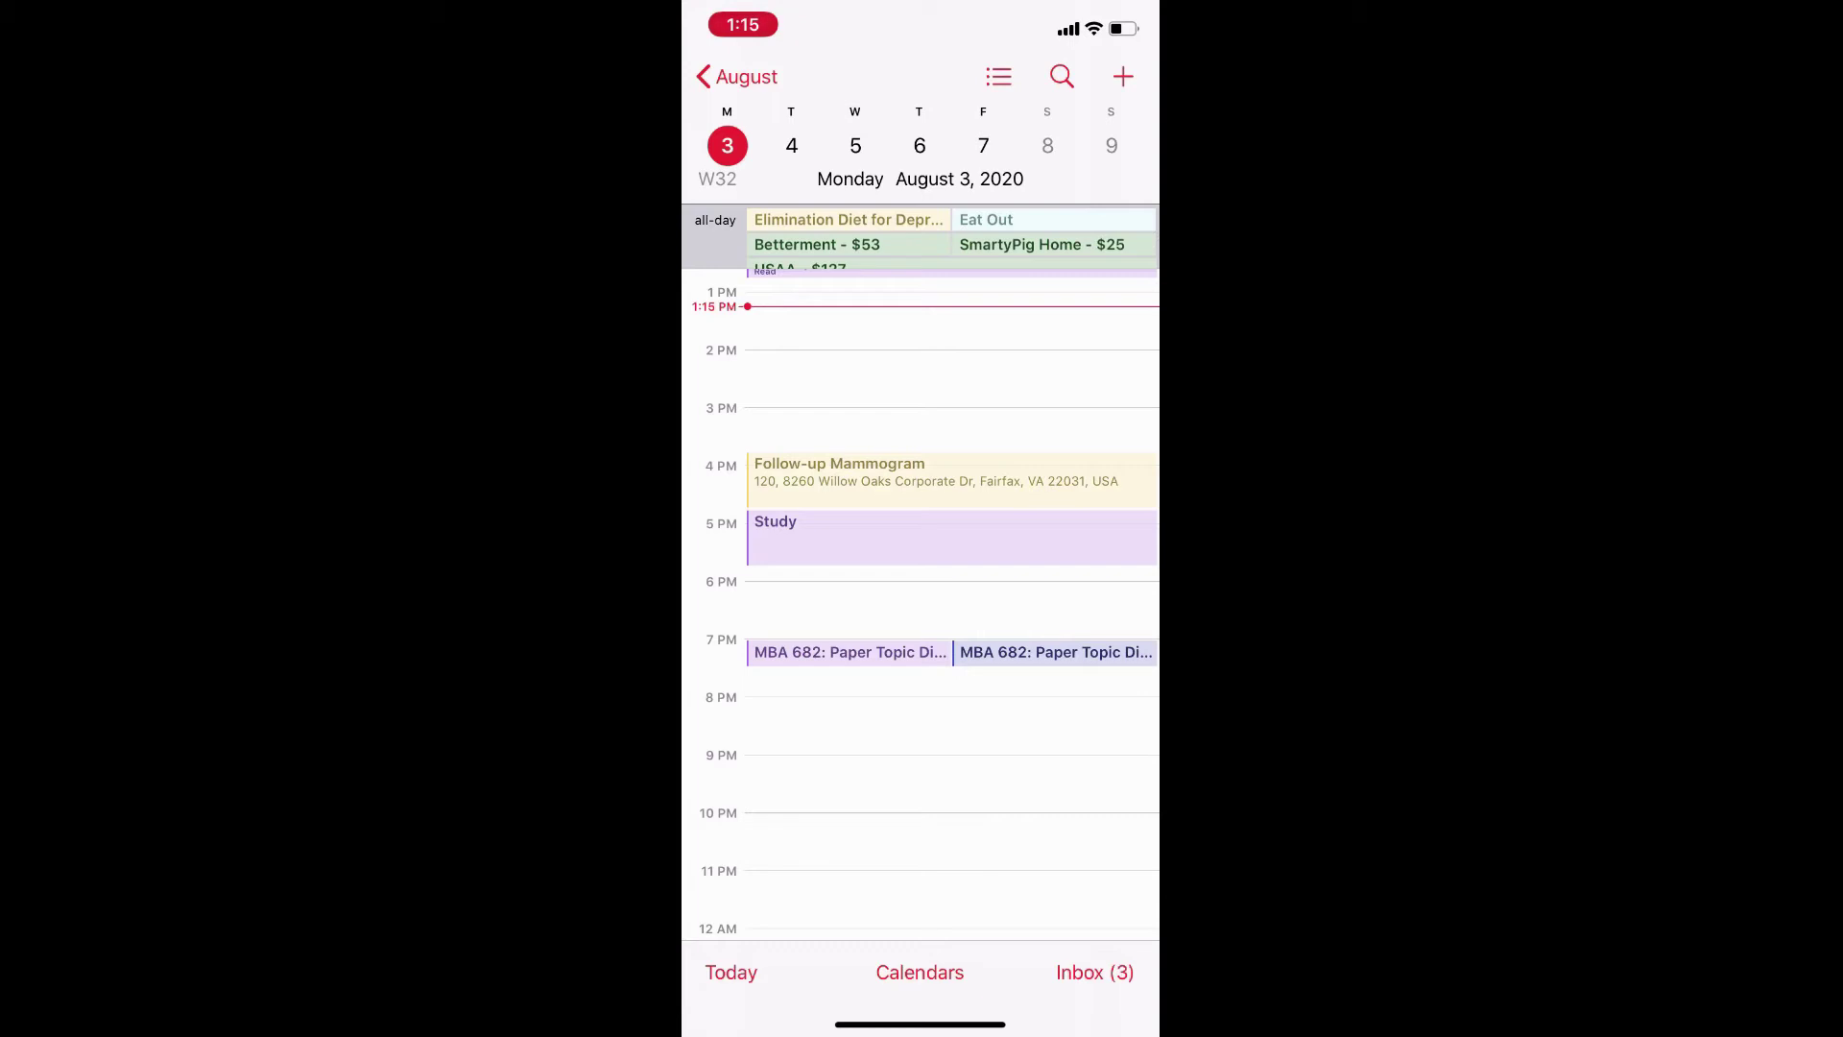
{"action": "left_click", "coordinate": [864, 475]}
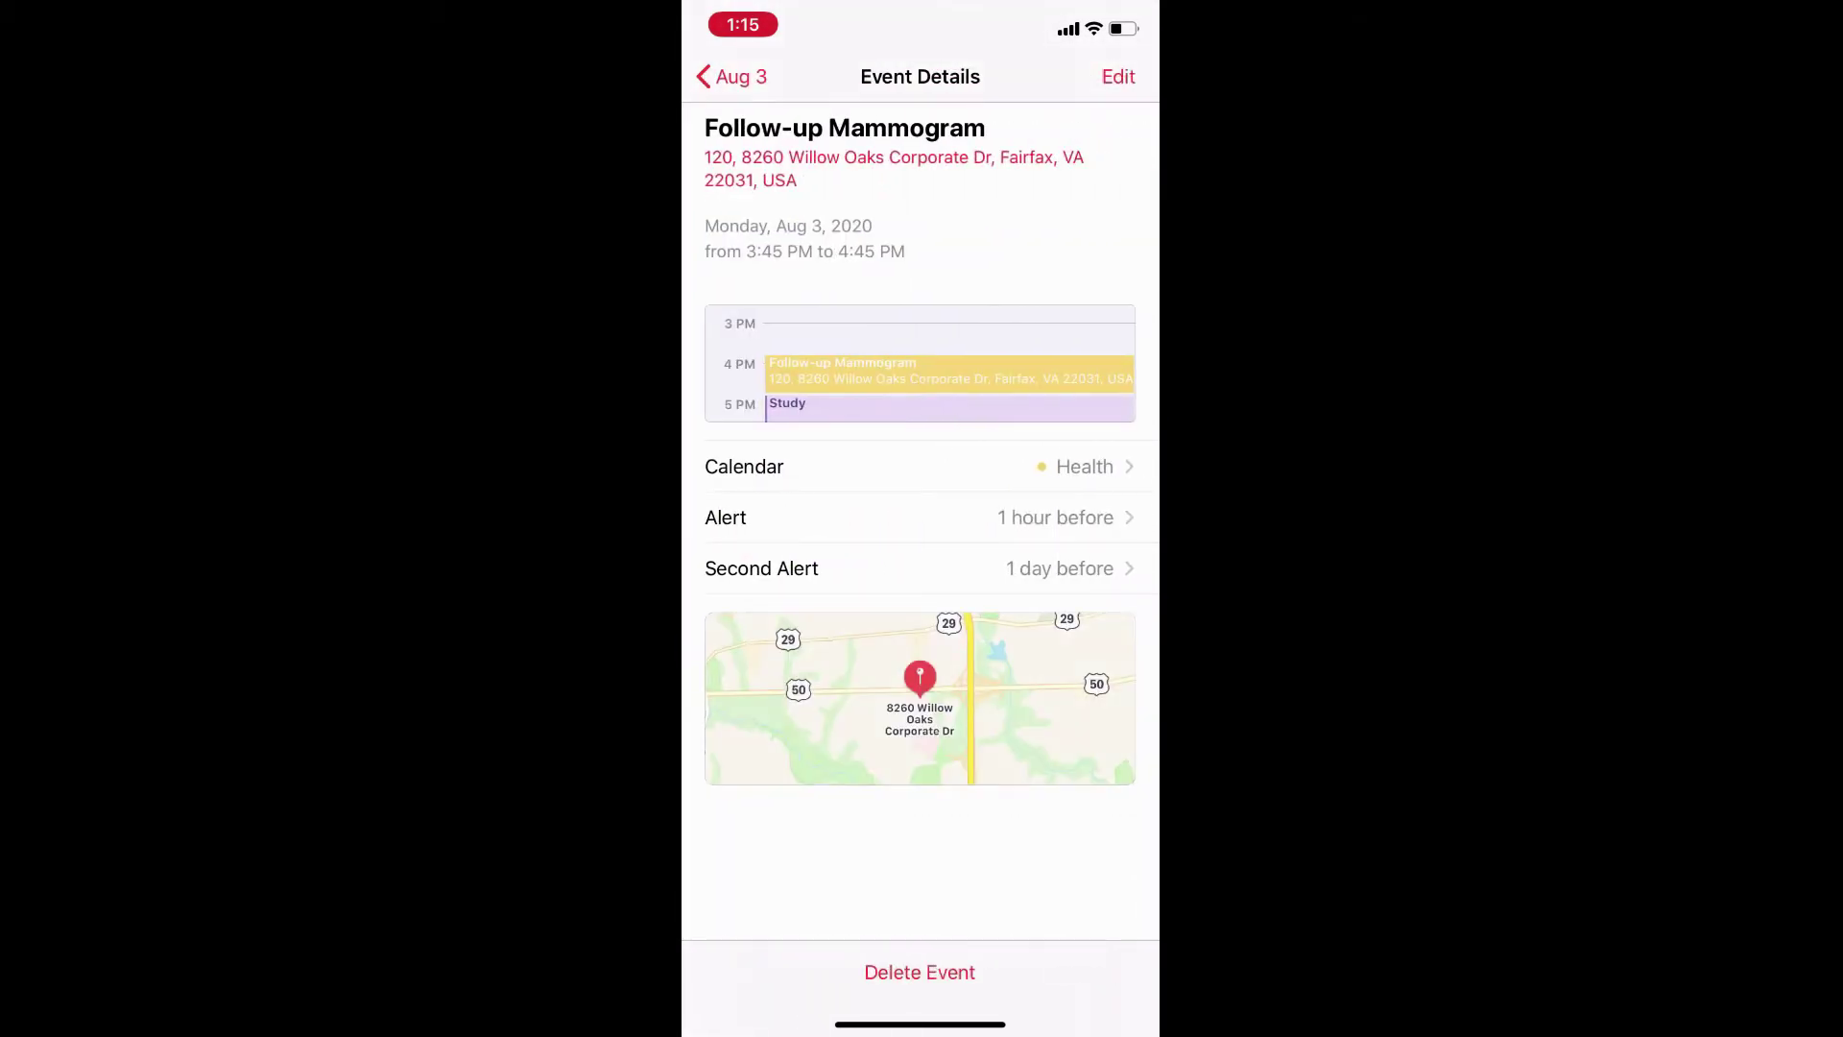
{"action": "left_click", "coordinate": [1119, 77]}
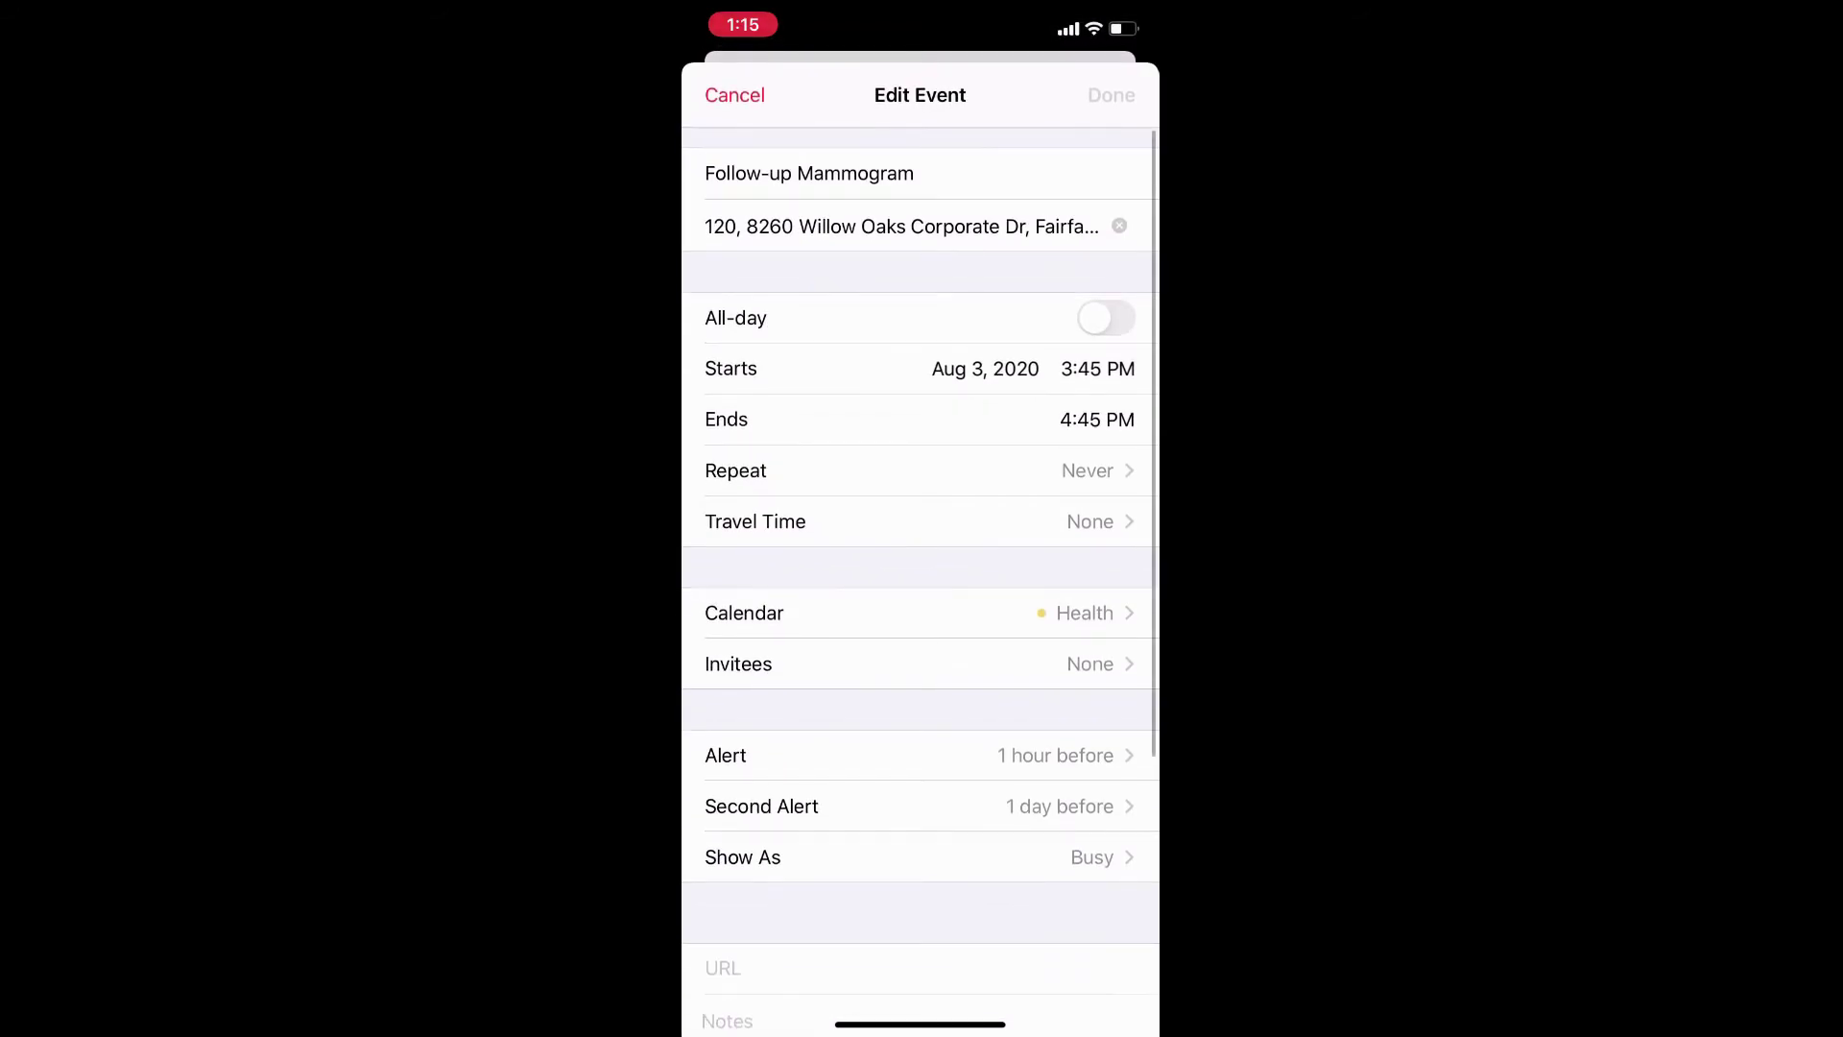
{"action": "left_click", "coordinate": [919, 521]}
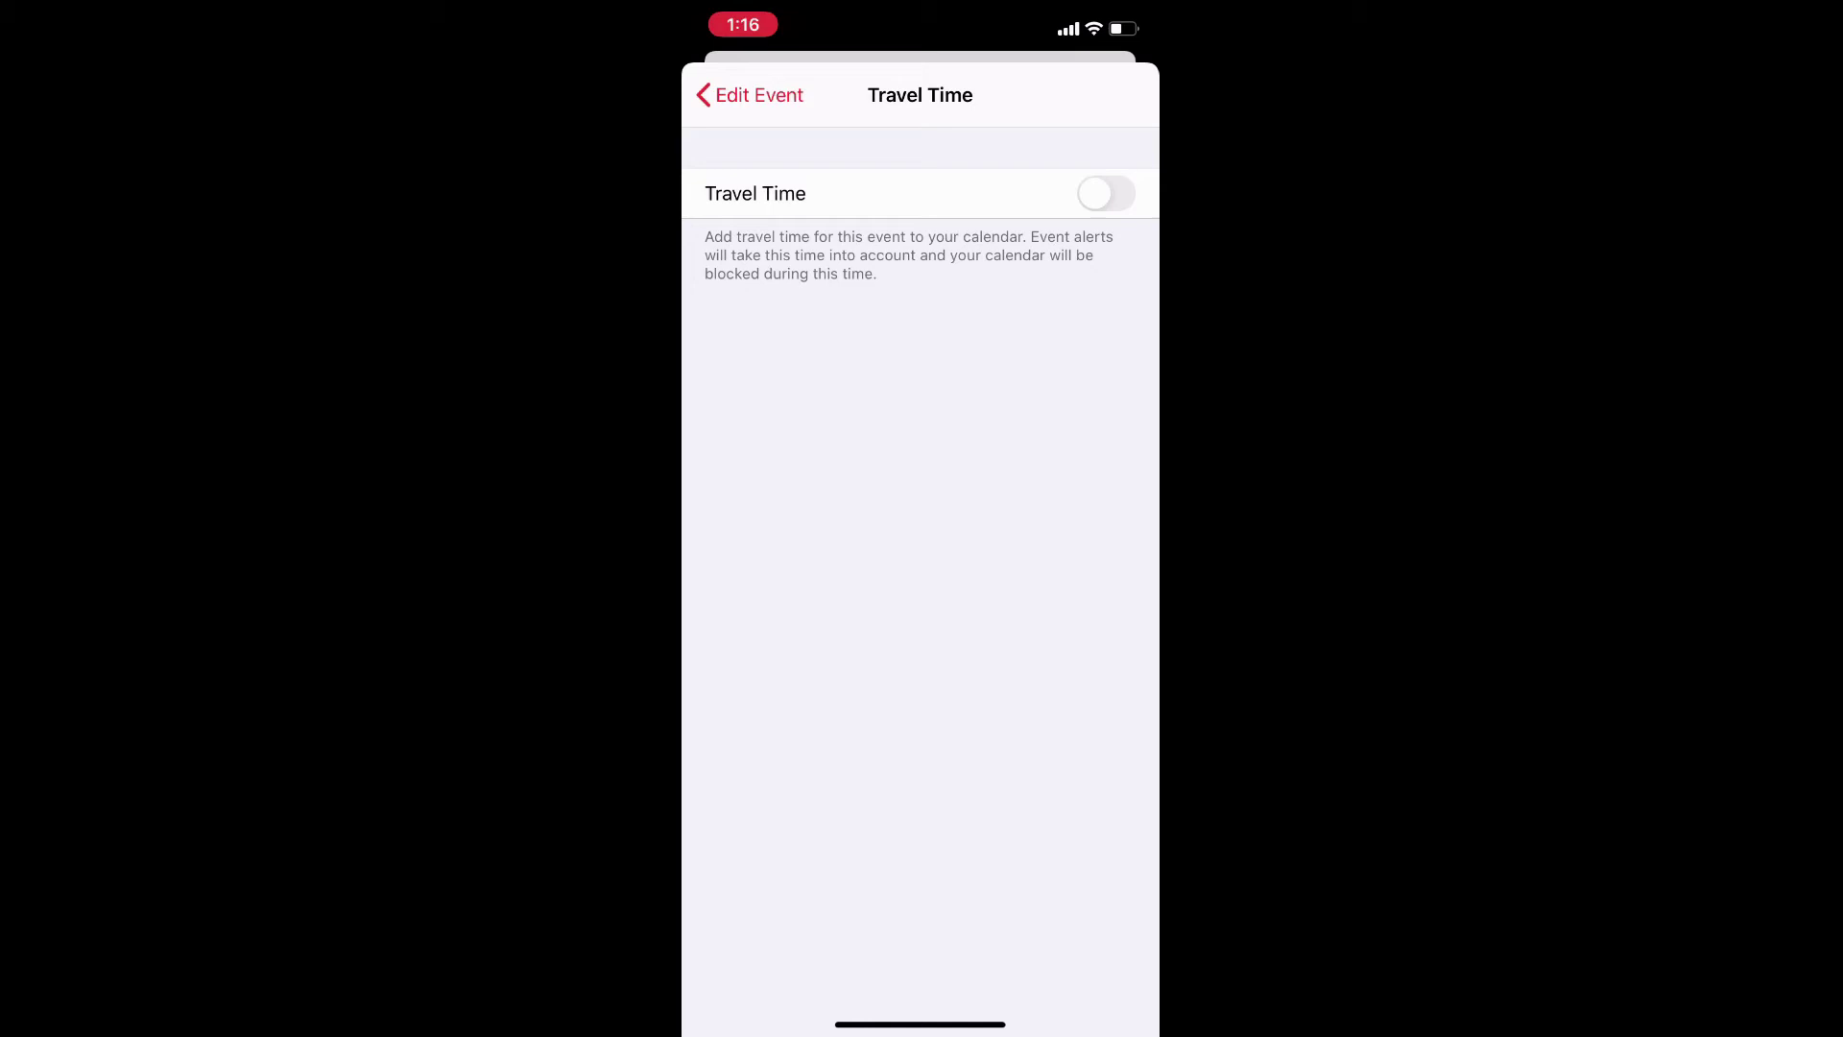
{"action": "left_click", "coordinate": [1105, 193]}
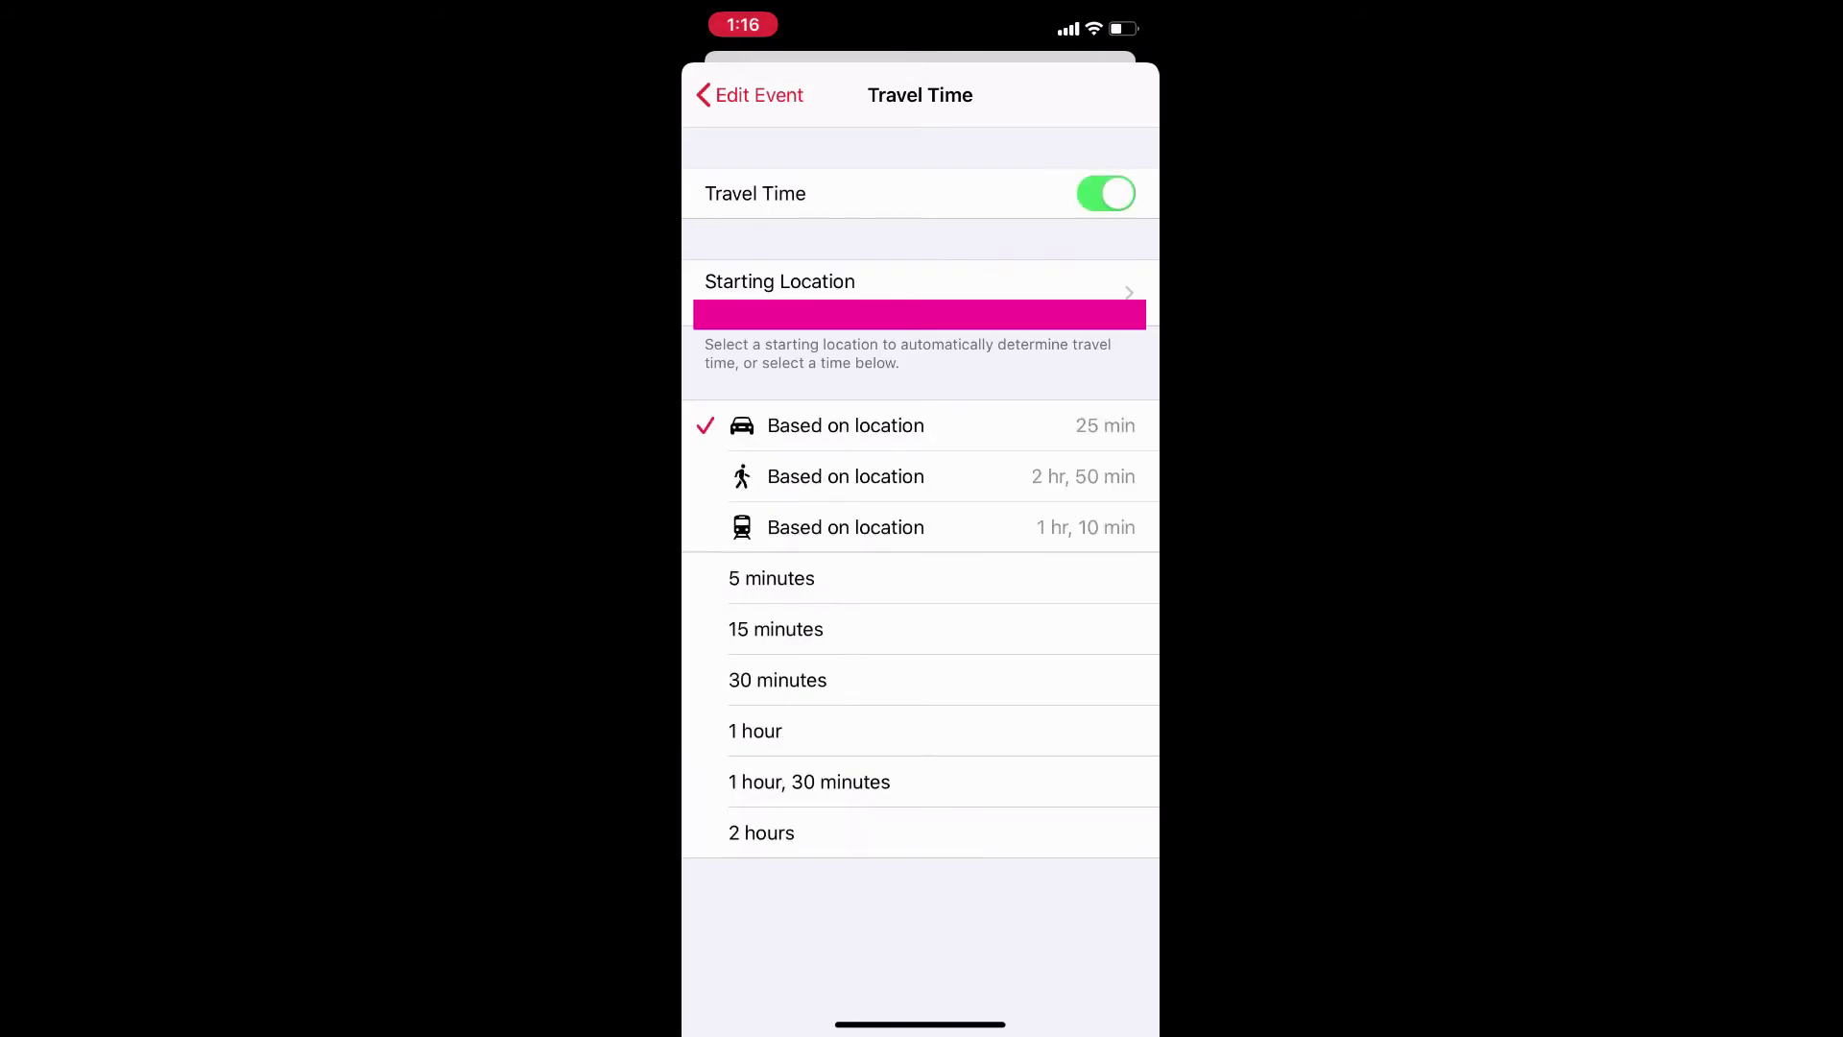
{"action": "left_click", "coordinate": [750, 94]}
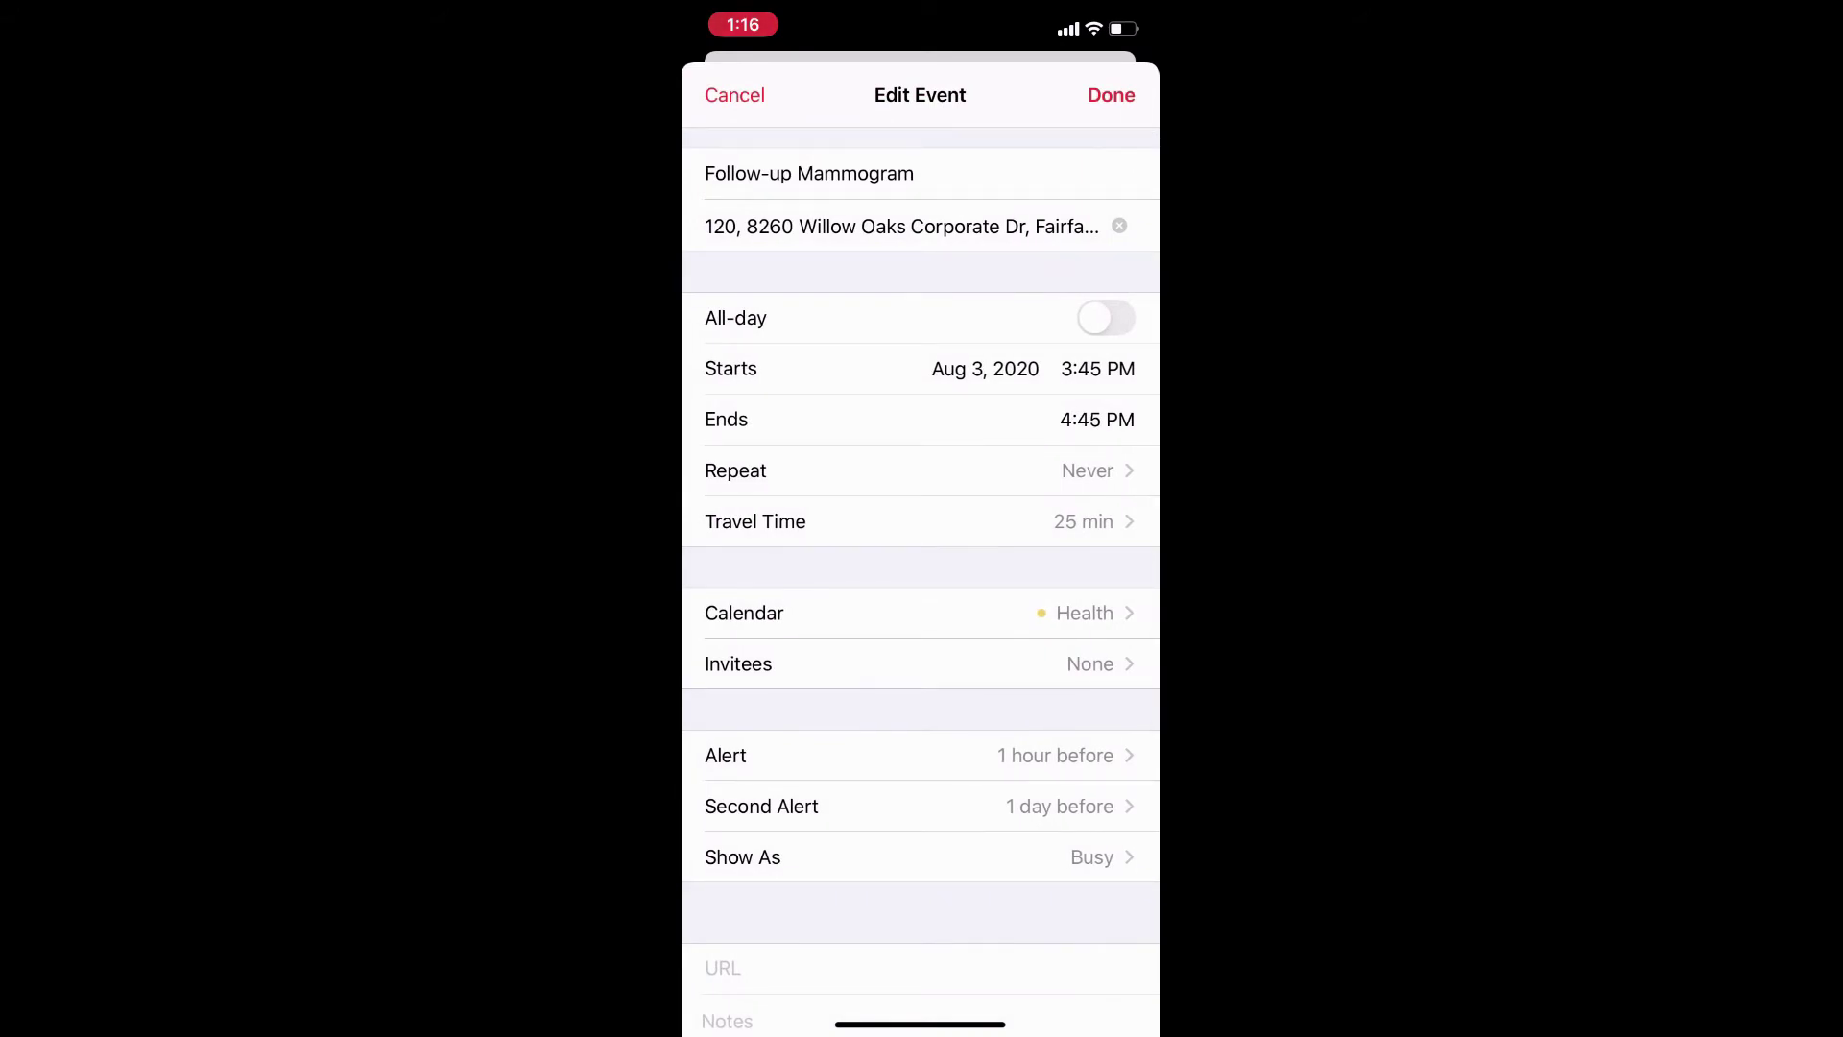
{"action": "left_click", "coordinate": [917, 755]}
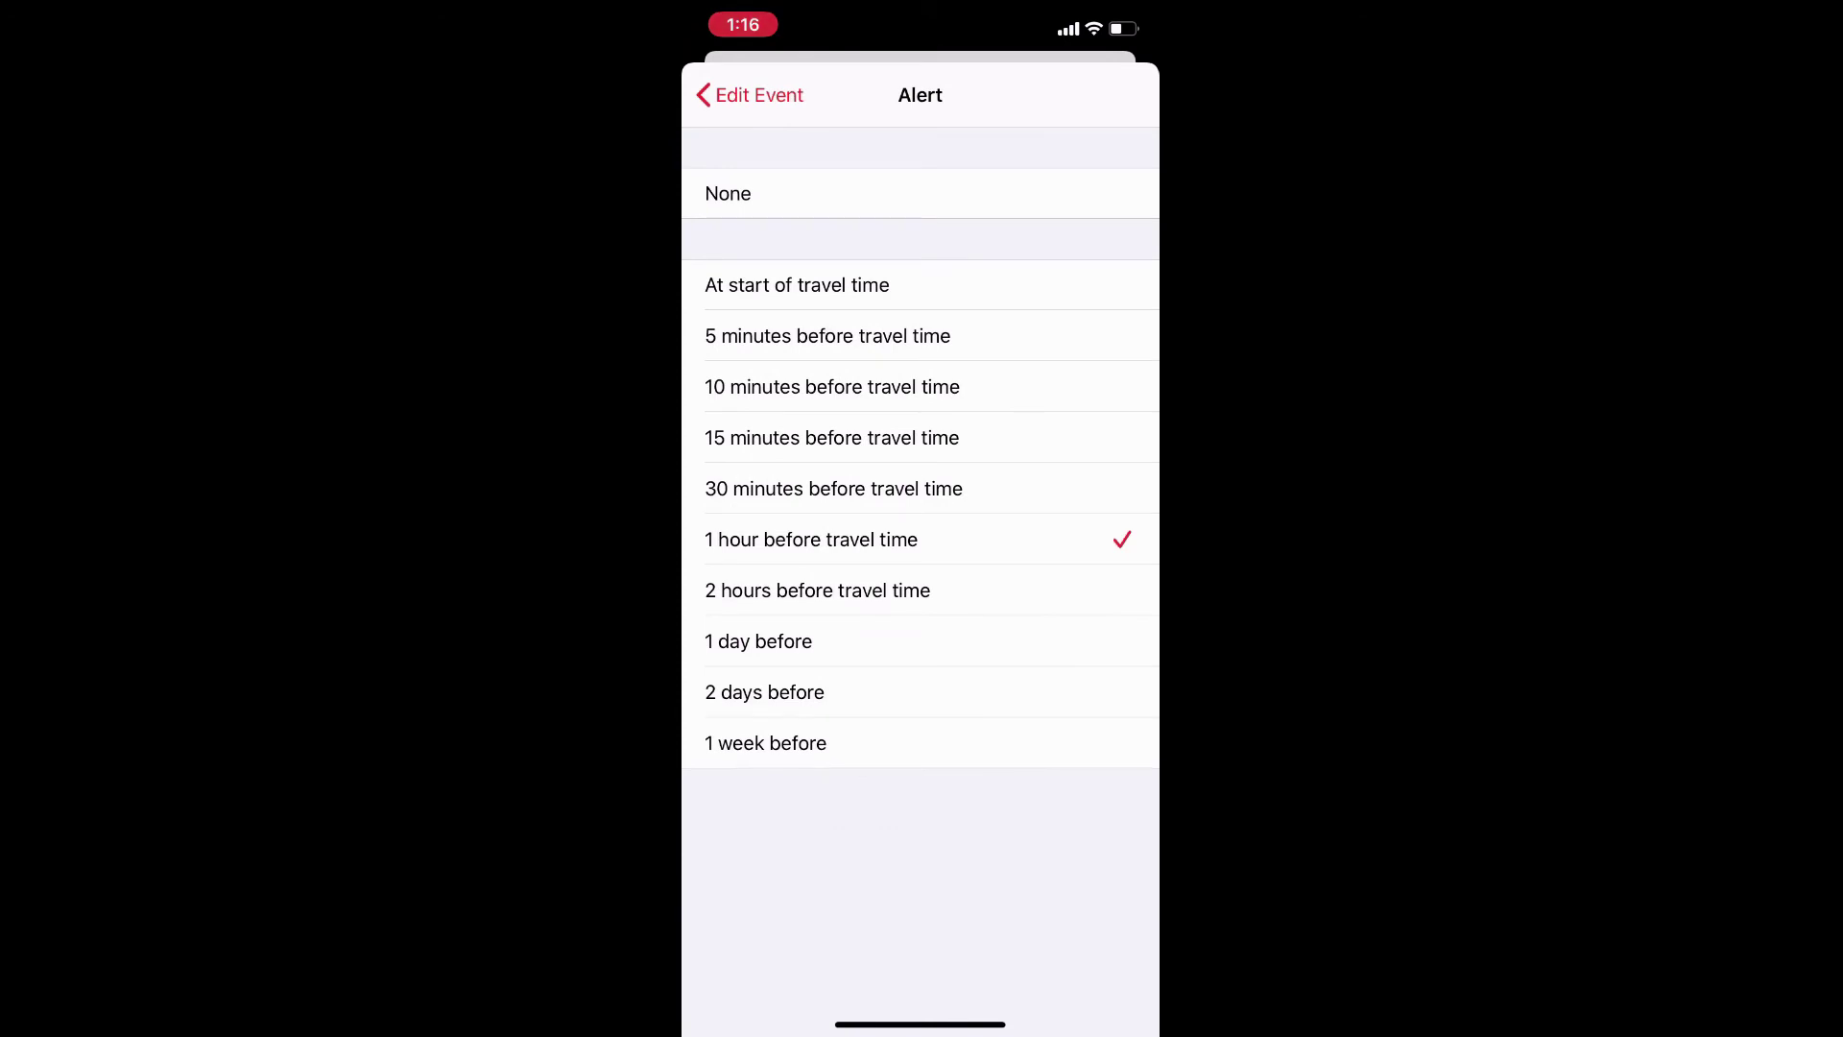
{"action": "left_click", "coordinate": [828, 335]}
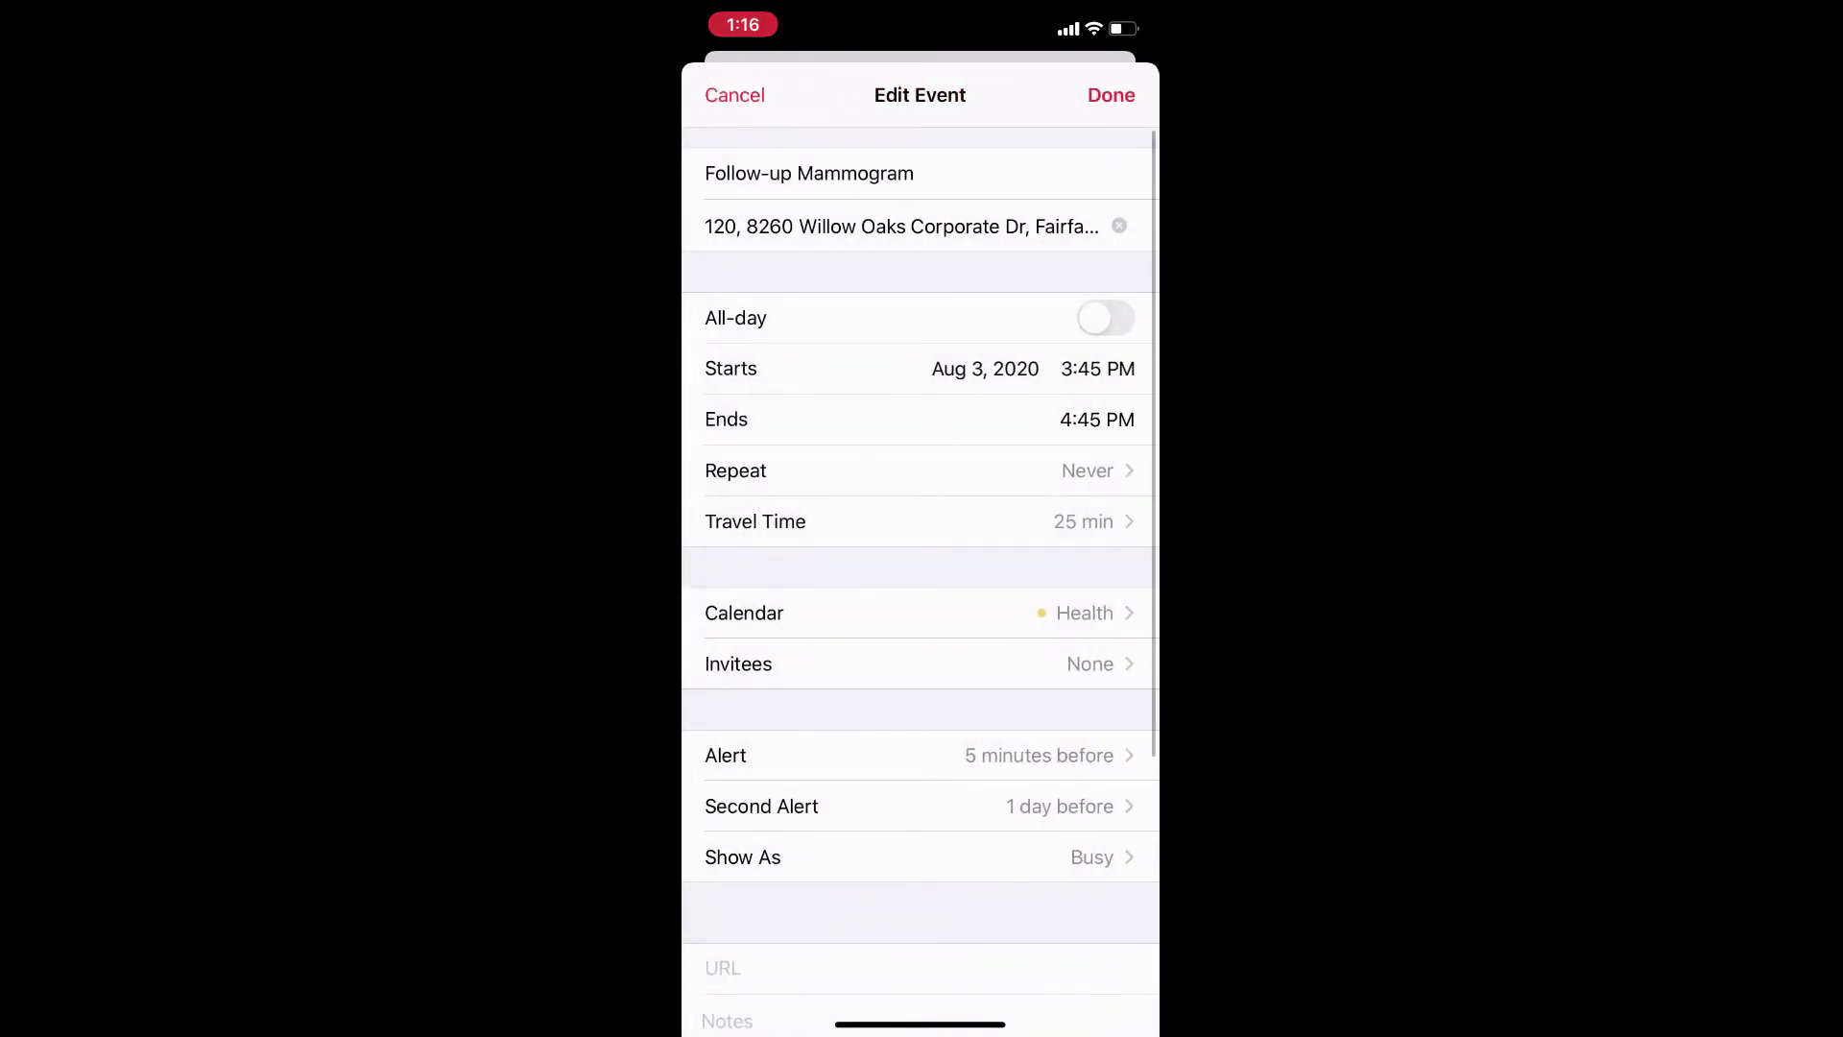
{"action": "left_click", "coordinate": [1111, 95]}
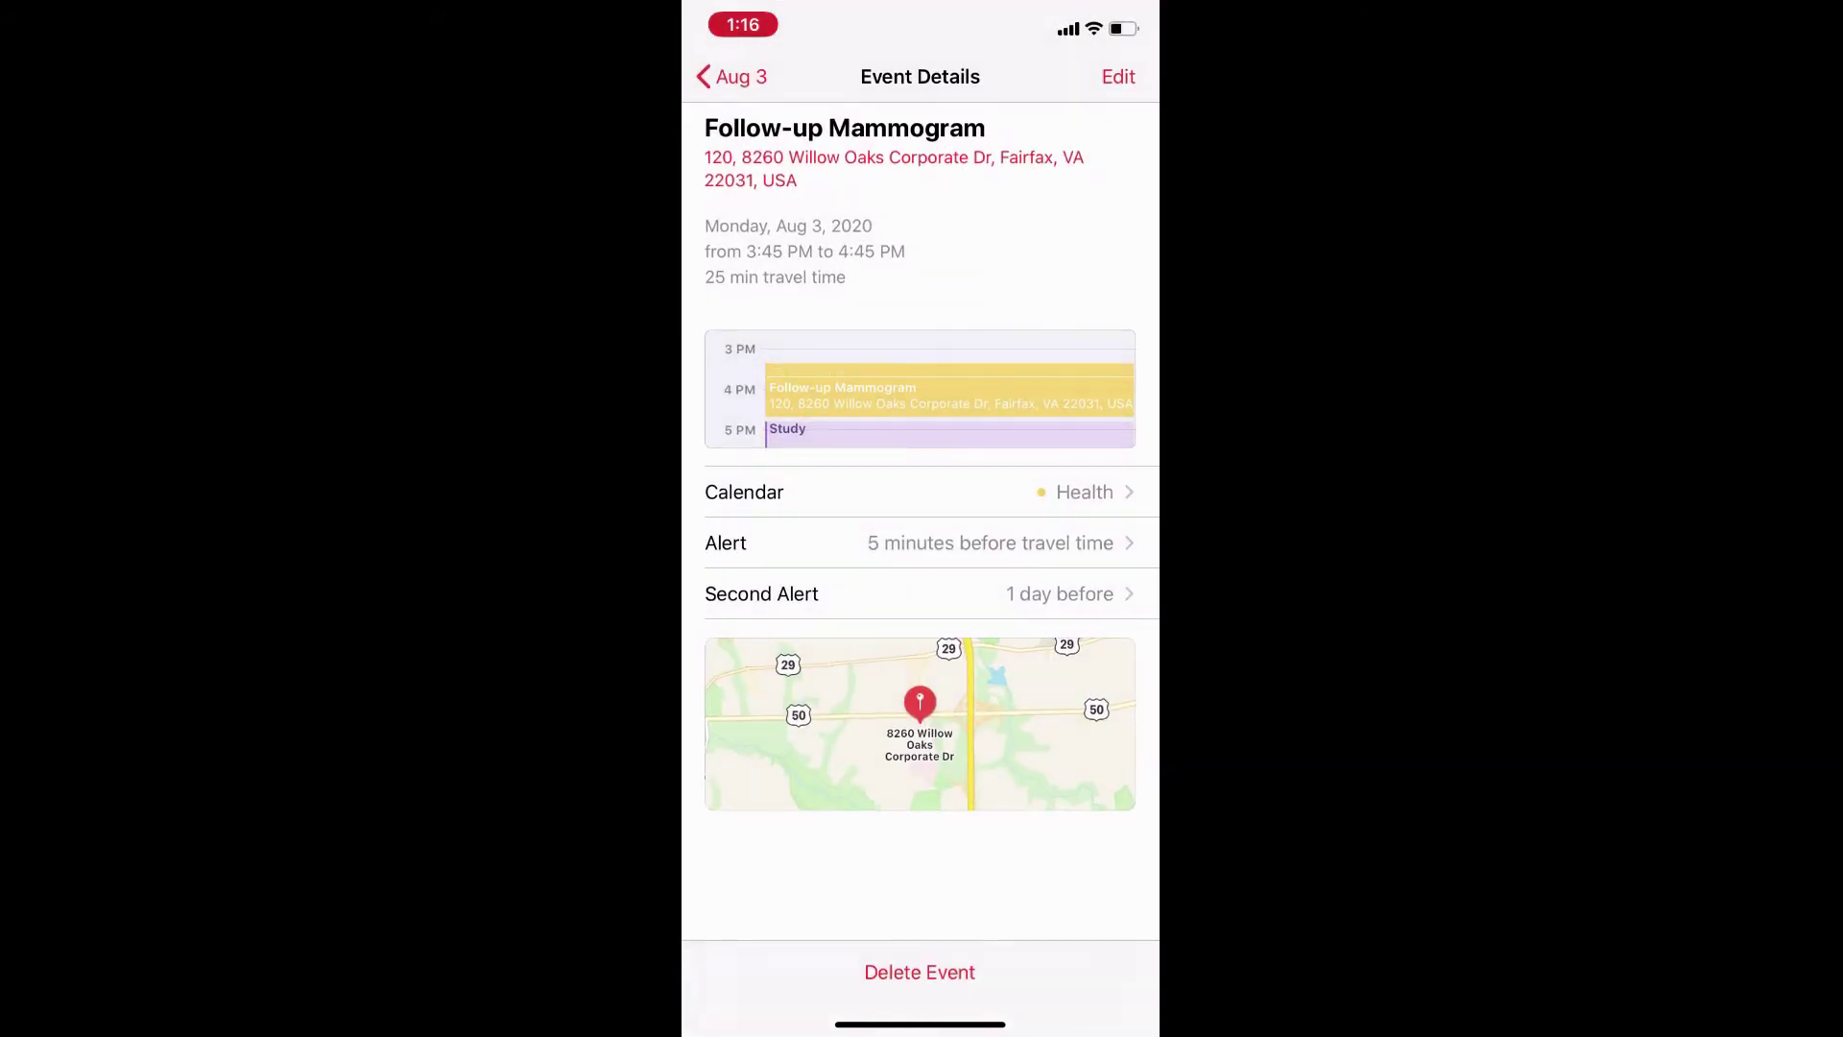
{"action": "left_click", "coordinate": [733, 77]}
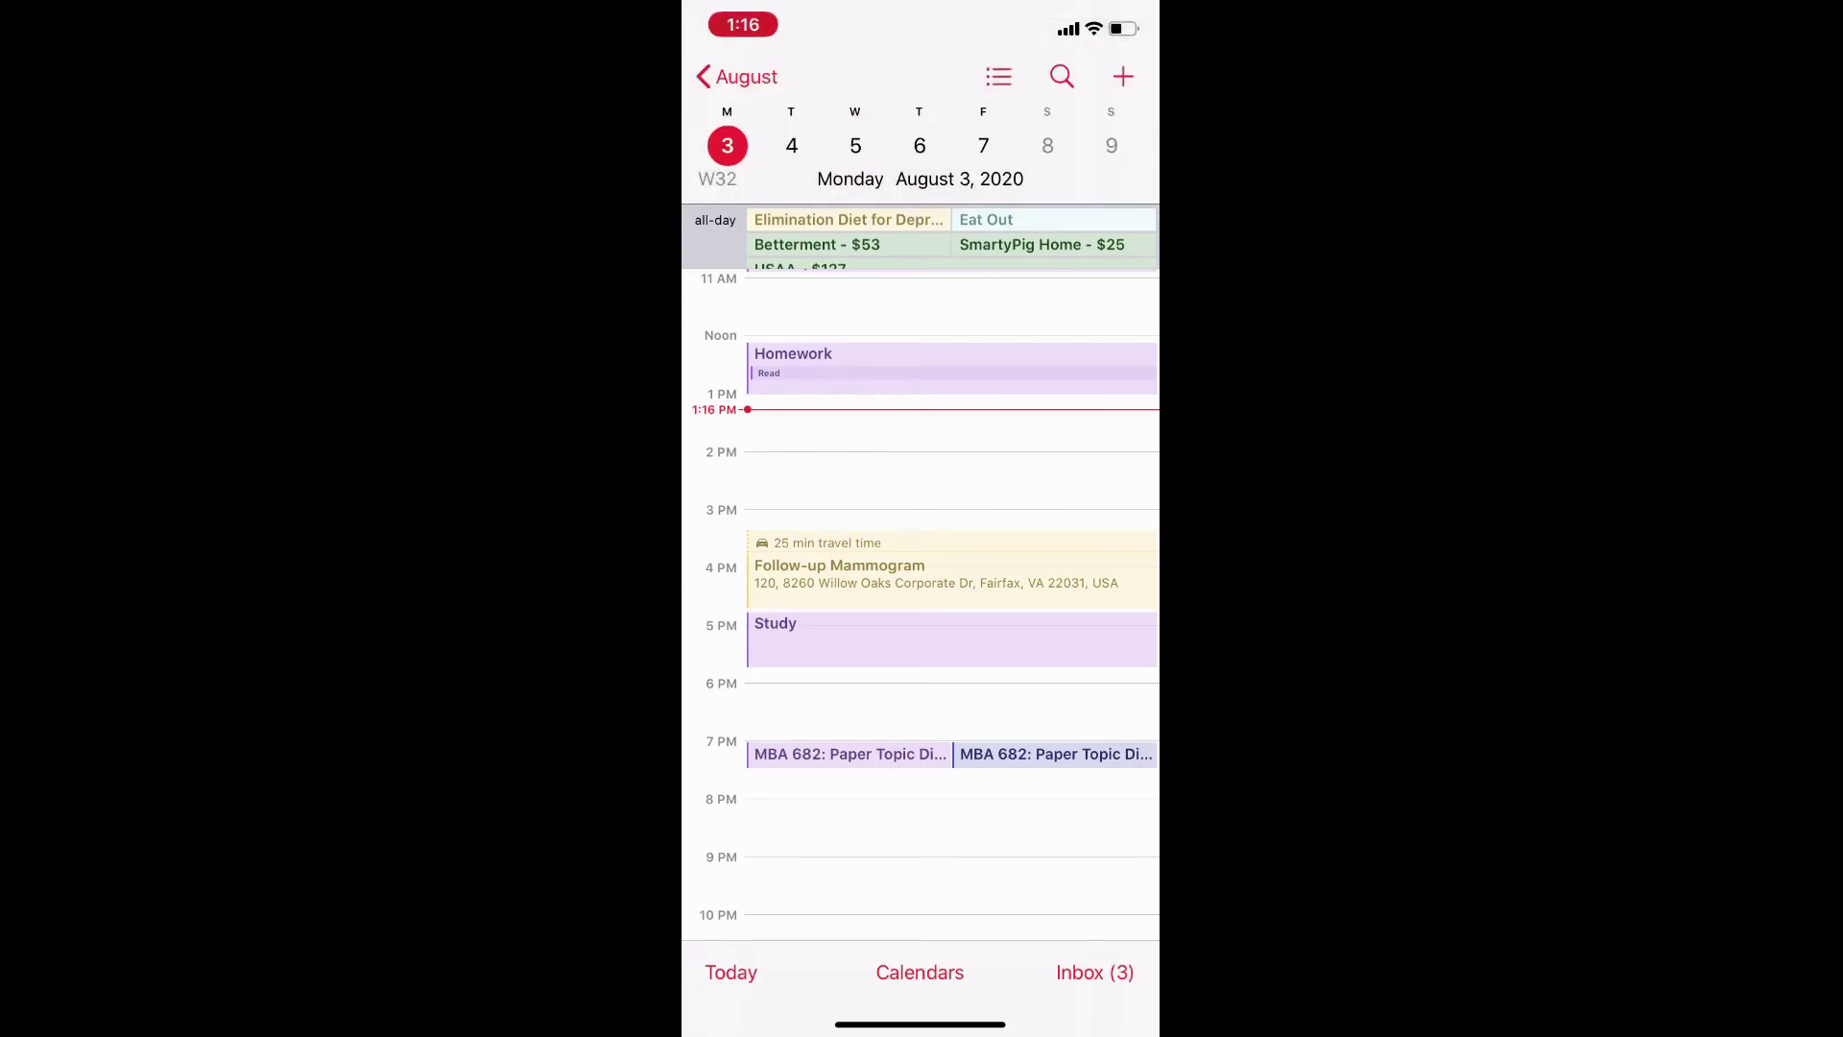
Advance the day view to Wednesday, August 5, and bring up the app switcher
{"action": "left_click_drag", "start_coordinate": [1056, 576], "coordinate": [768, 576]}
{"action": "left_click_drag", "start_coordinate": [1056, 576], "coordinate": [768, 576]}
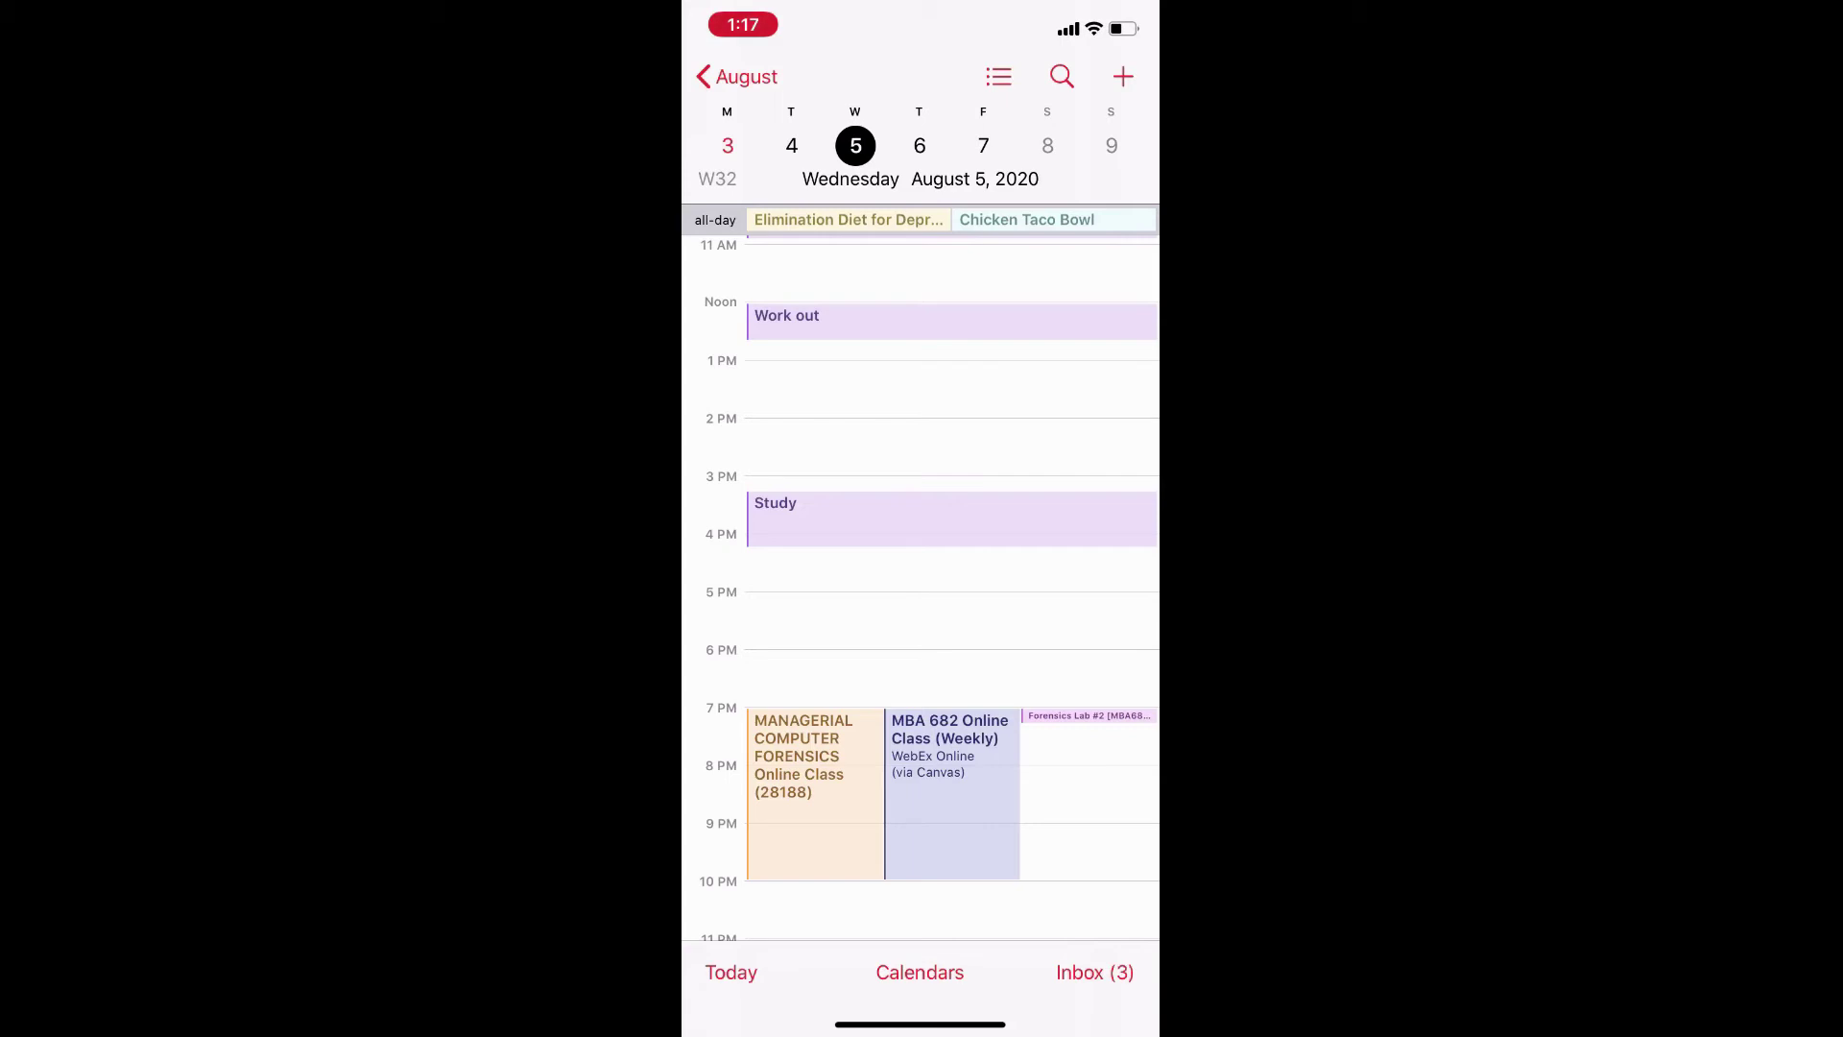
{"action": "left_click_drag", "start_coordinate": [920, 1024], "coordinate": [920, 672]}
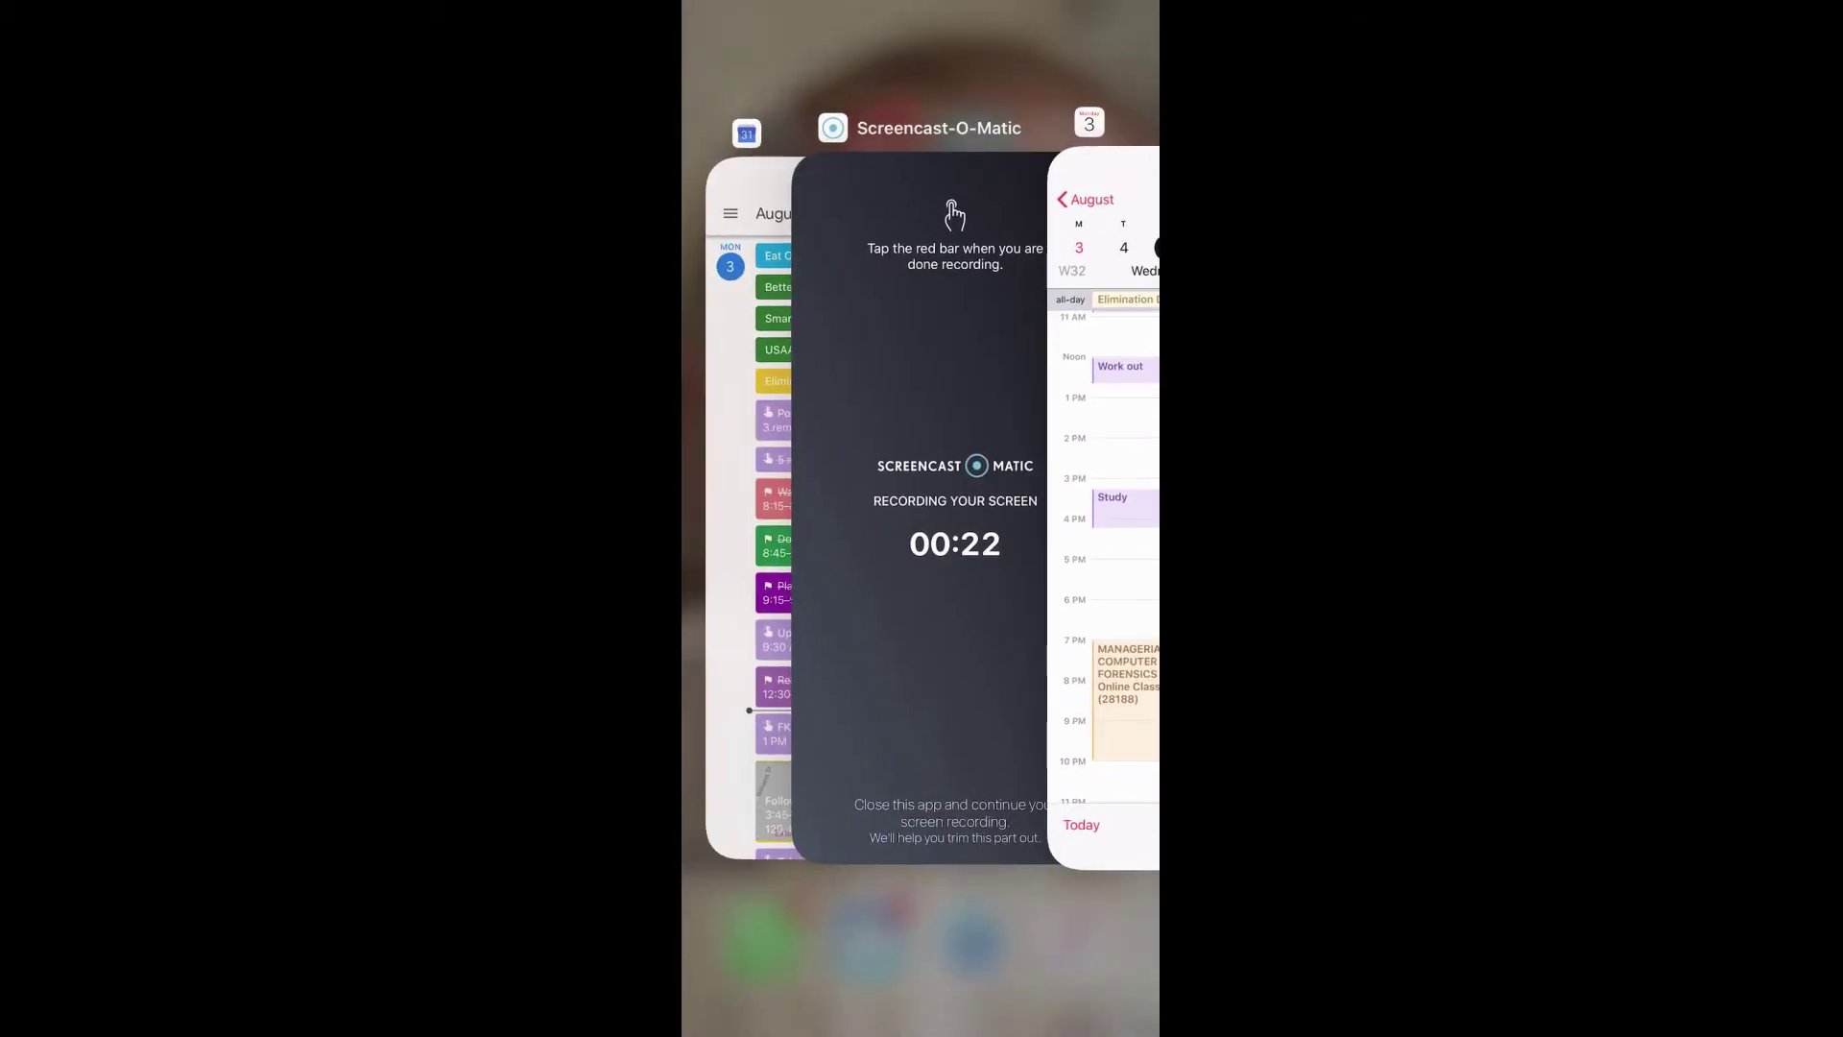
Switch to the Google Calendar app from the app switcher
{"action": "left_click", "coordinate": [749, 480]}
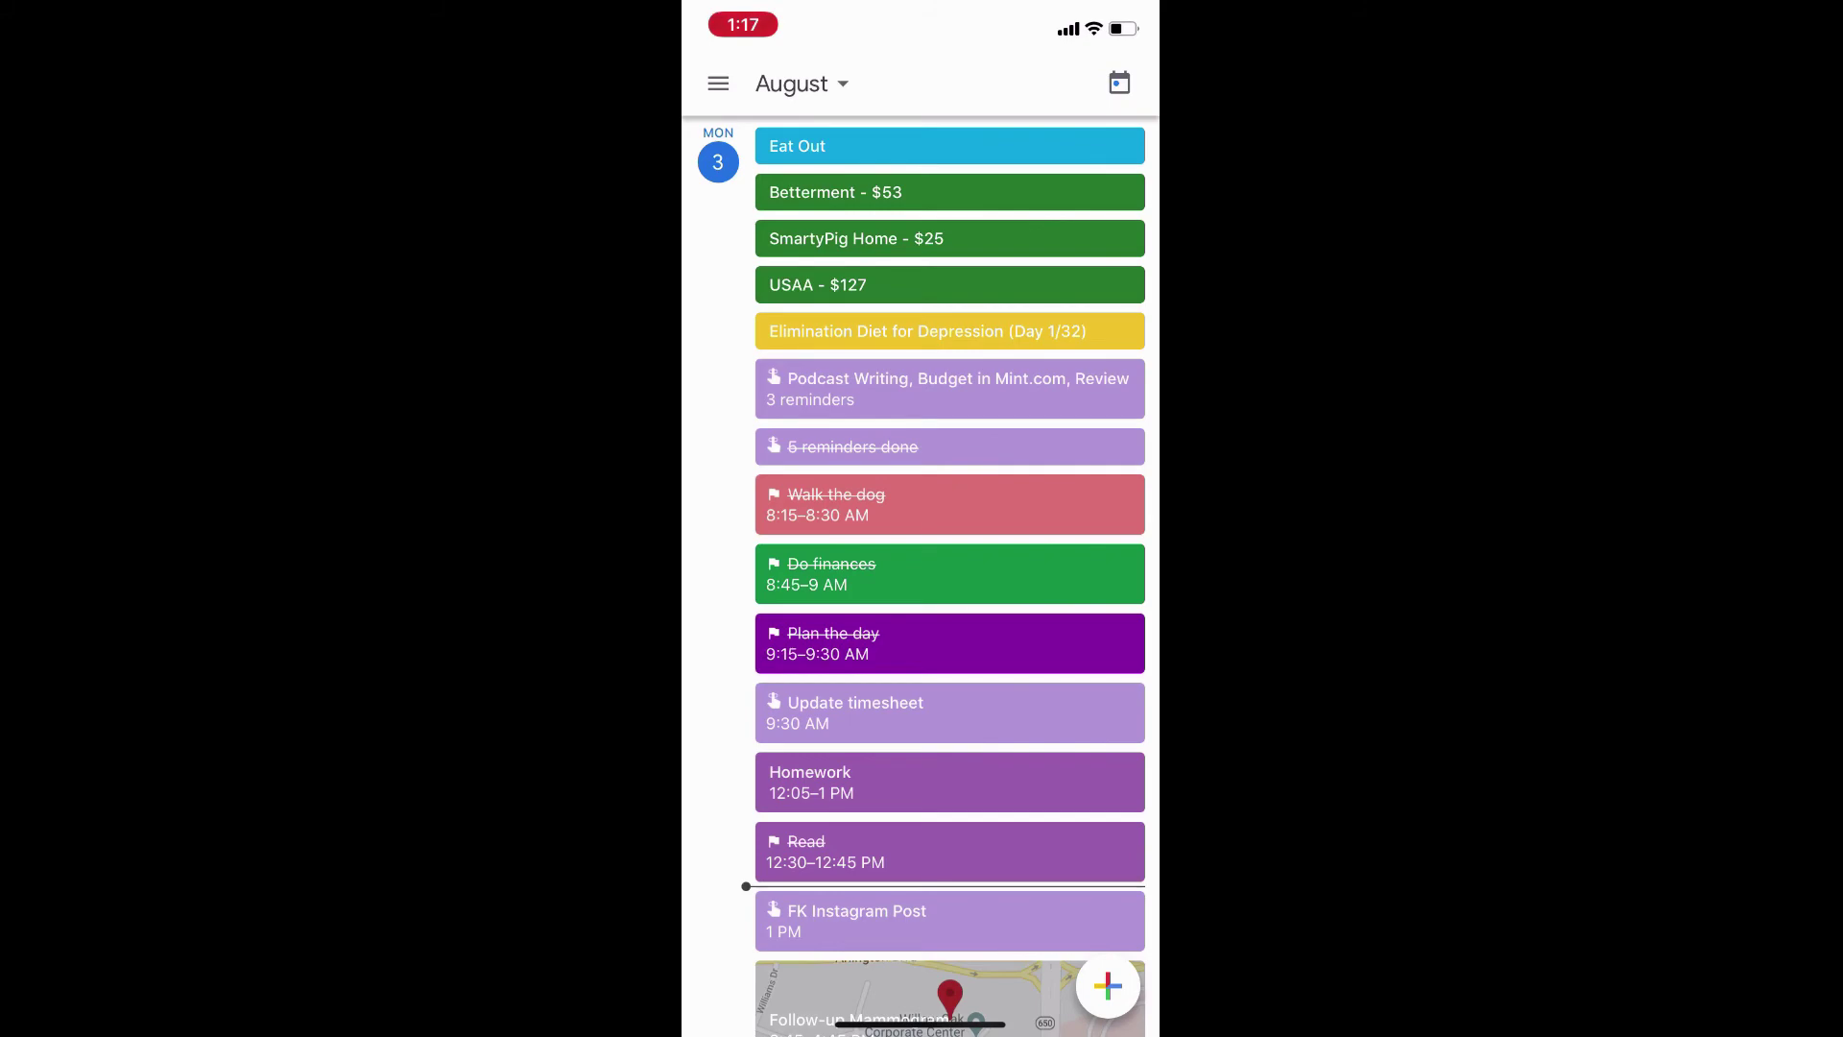
Create an Exercise > Work out goal, 5 times a week, connected to the Health app
{"action": "left_click", "coordinate": [1108, 986]}
{"action": "left_click", "coordinate": [1108, 860]}
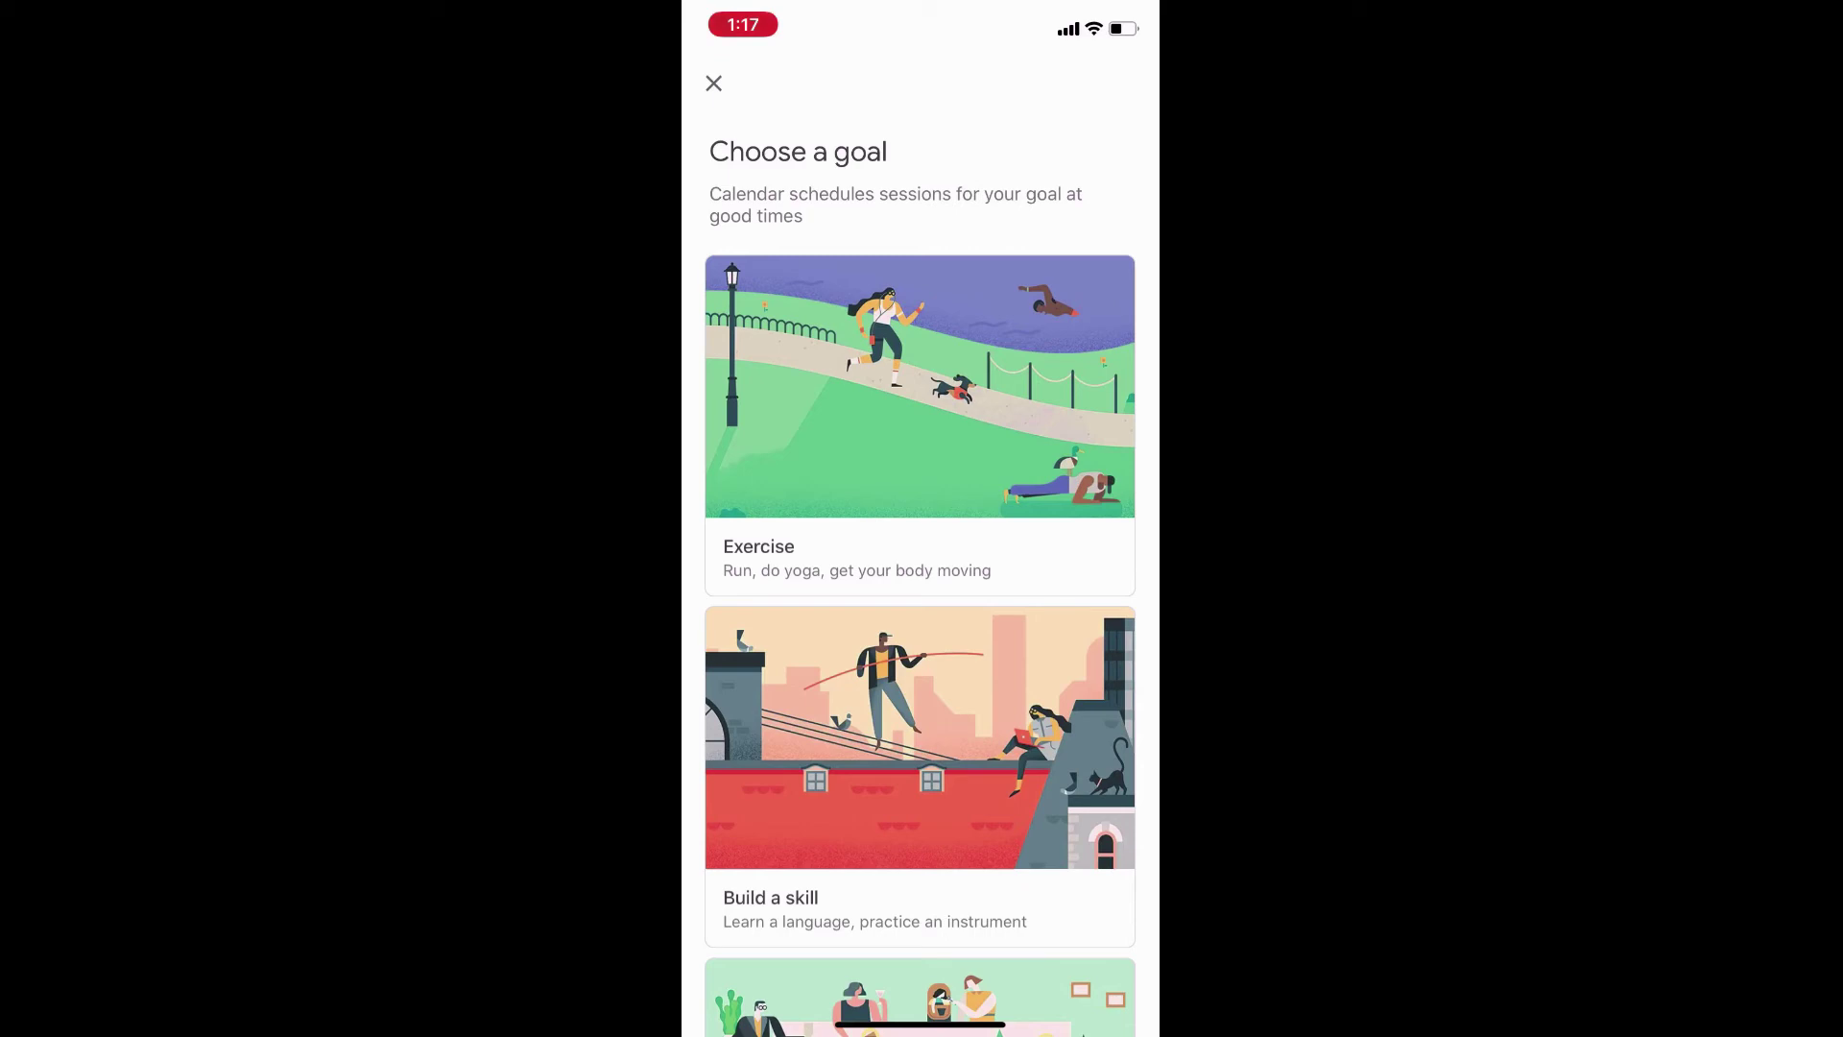
{"action": "scroll", "coordinate": [920, 576], "scroll_direction": "down", "scroll_amount": 5}
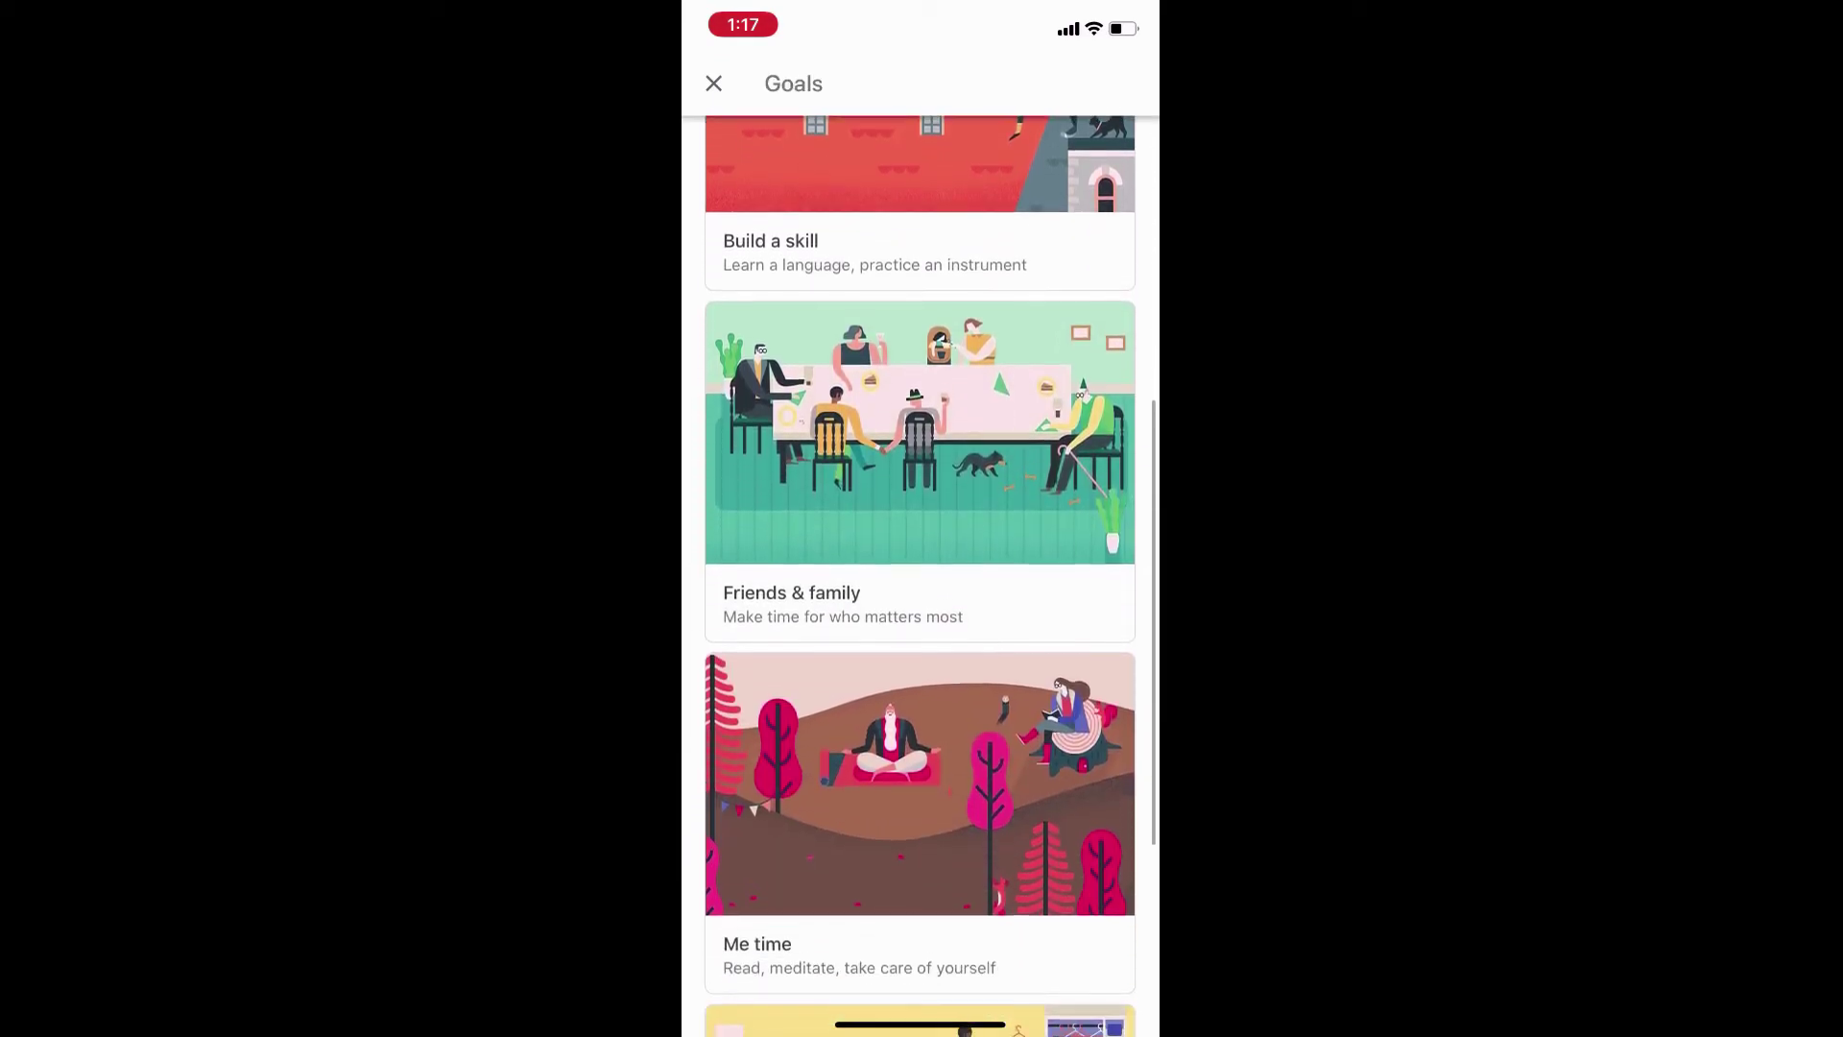
{"action": "scroll", "coordinate": [920, 576], "scroll_direction": "down", "scroll_amount": 2}
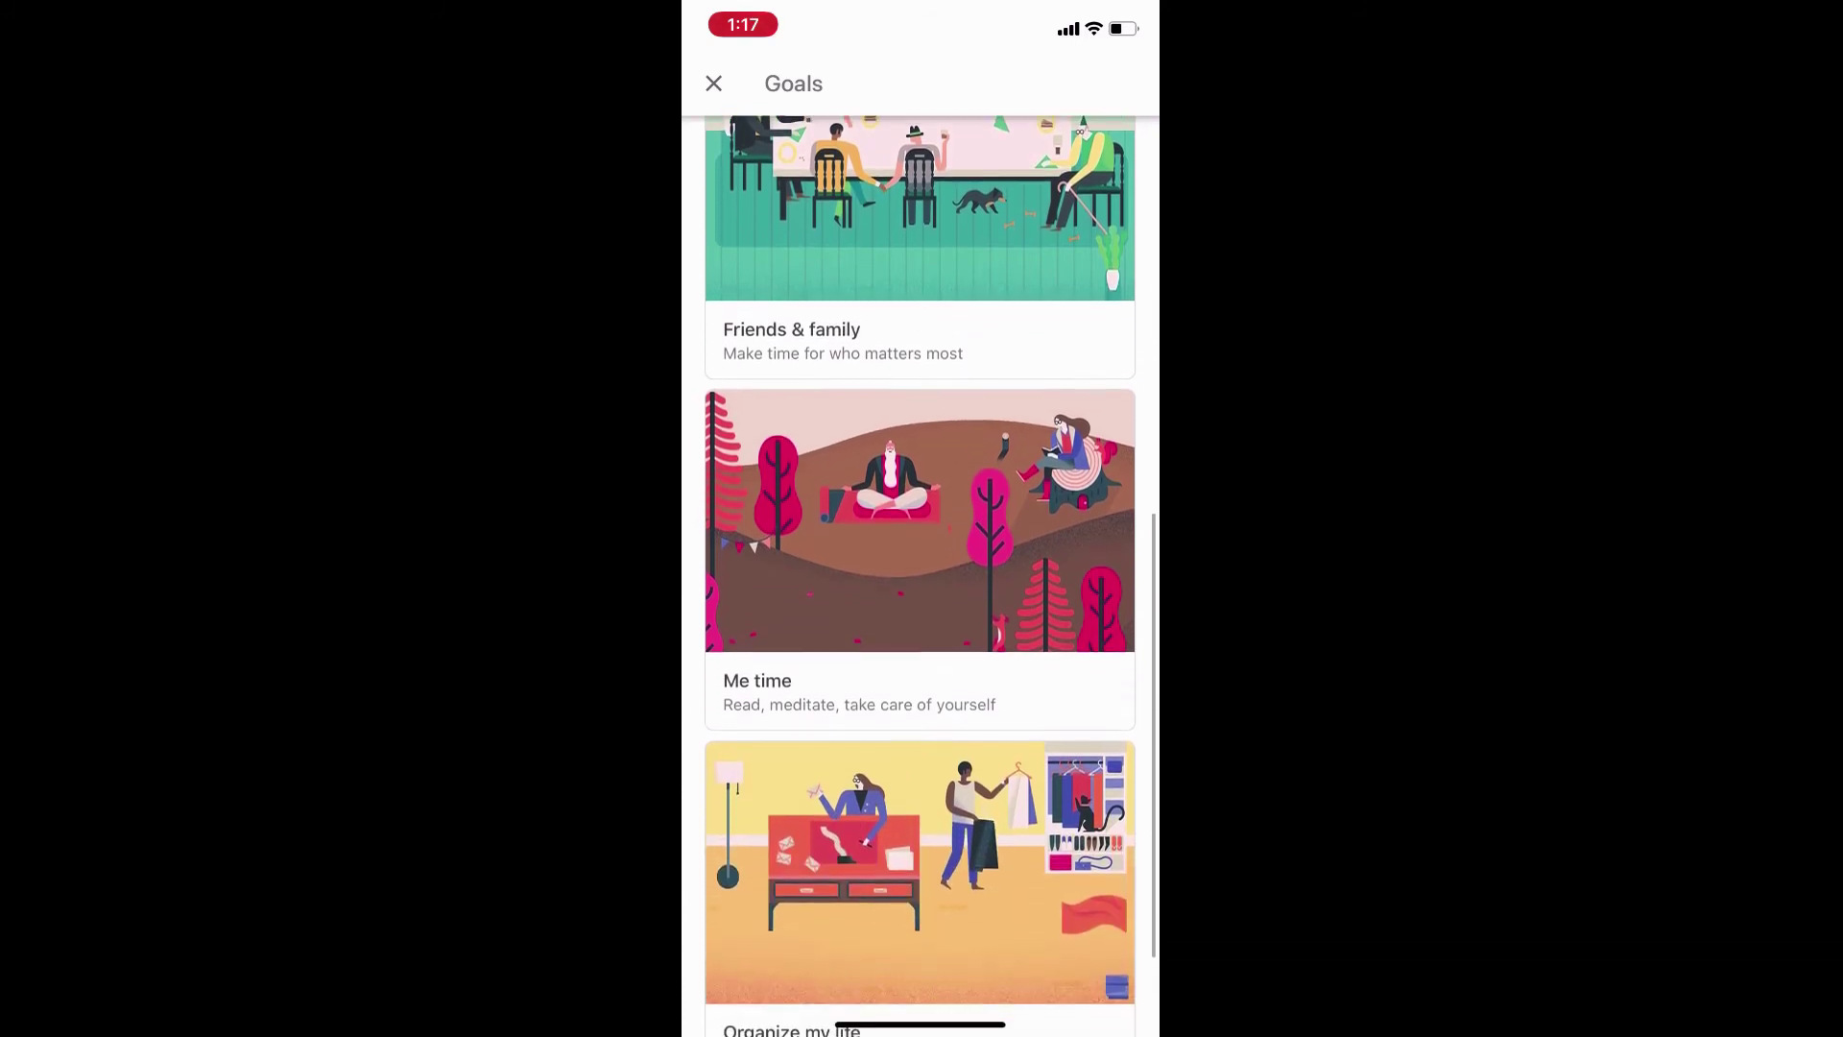
{"action": "scroll", "coordinate": [920, 576], "scroll_direction": "down", "scroll_amount": 1}
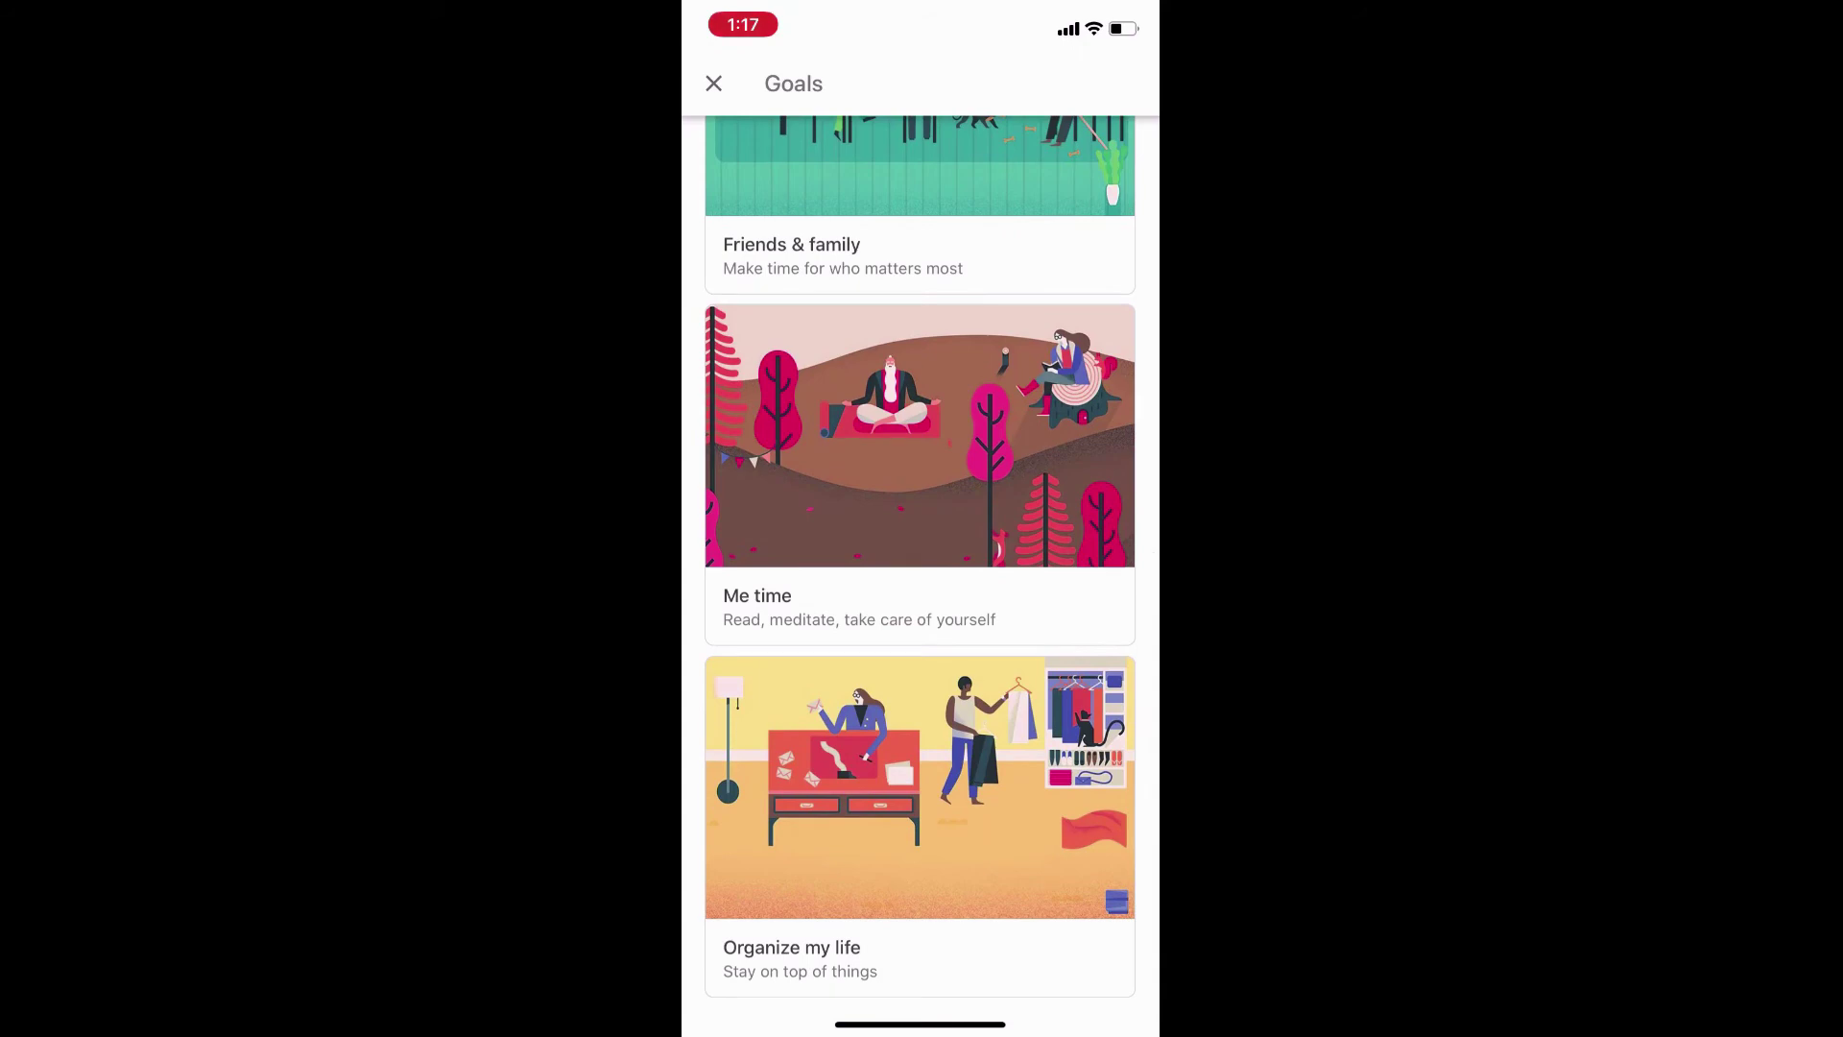
{"action": "scroll", "coordinate": [920, 576], "scroll_direction": "up", "scroll_amount": 10}
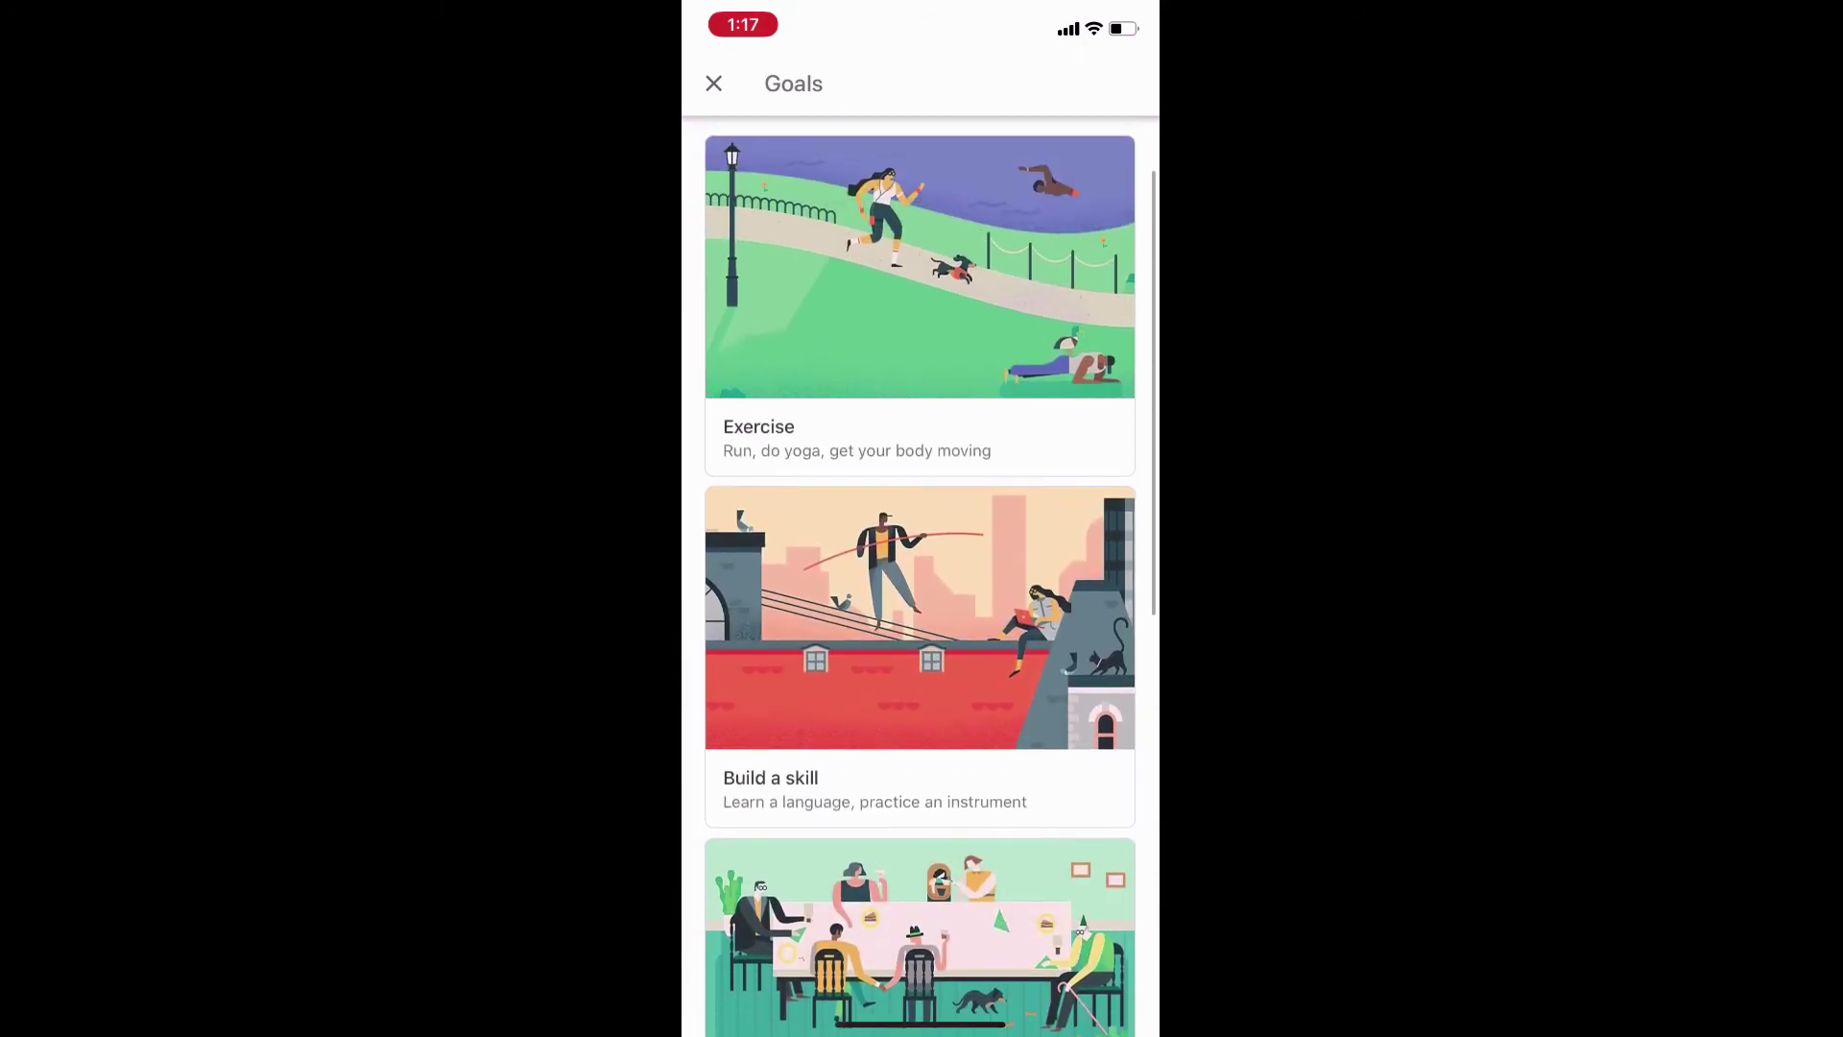
{"action": "left_click", "coordinate": [920, 384]}
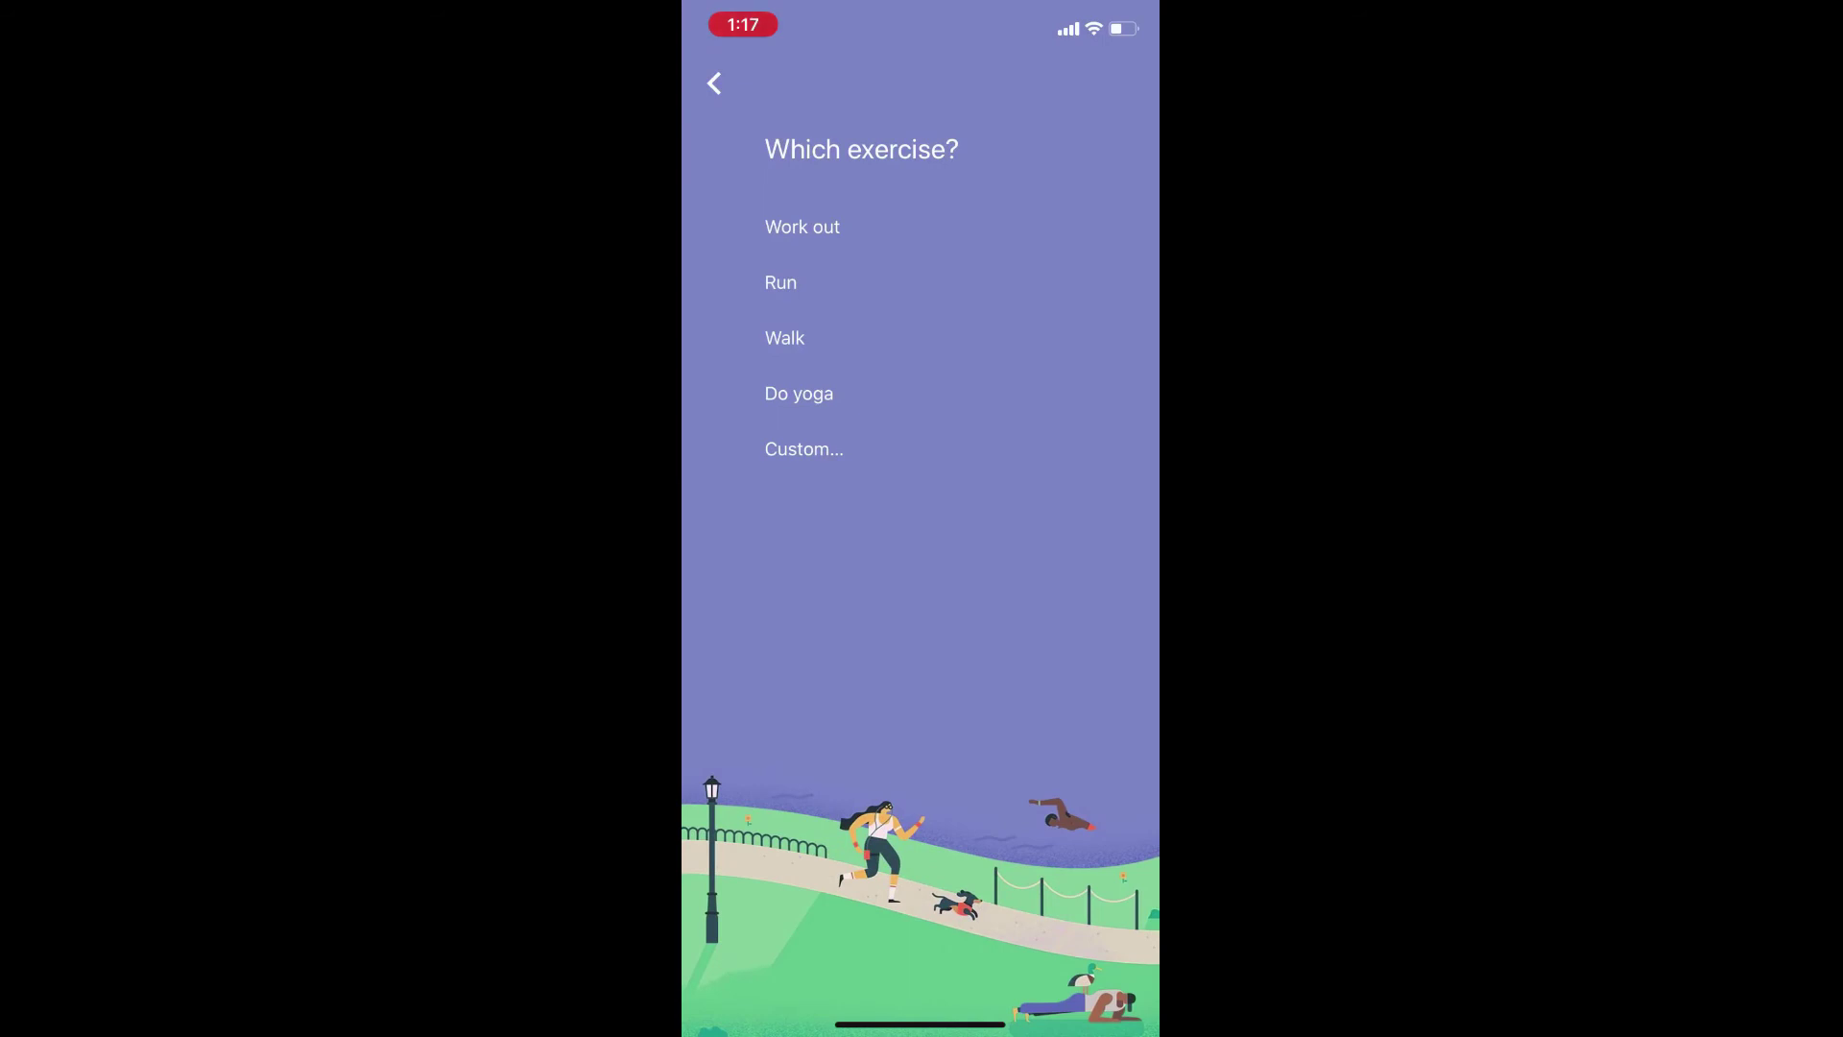
{"action": "left_click", "coordinate": [803, 226]}
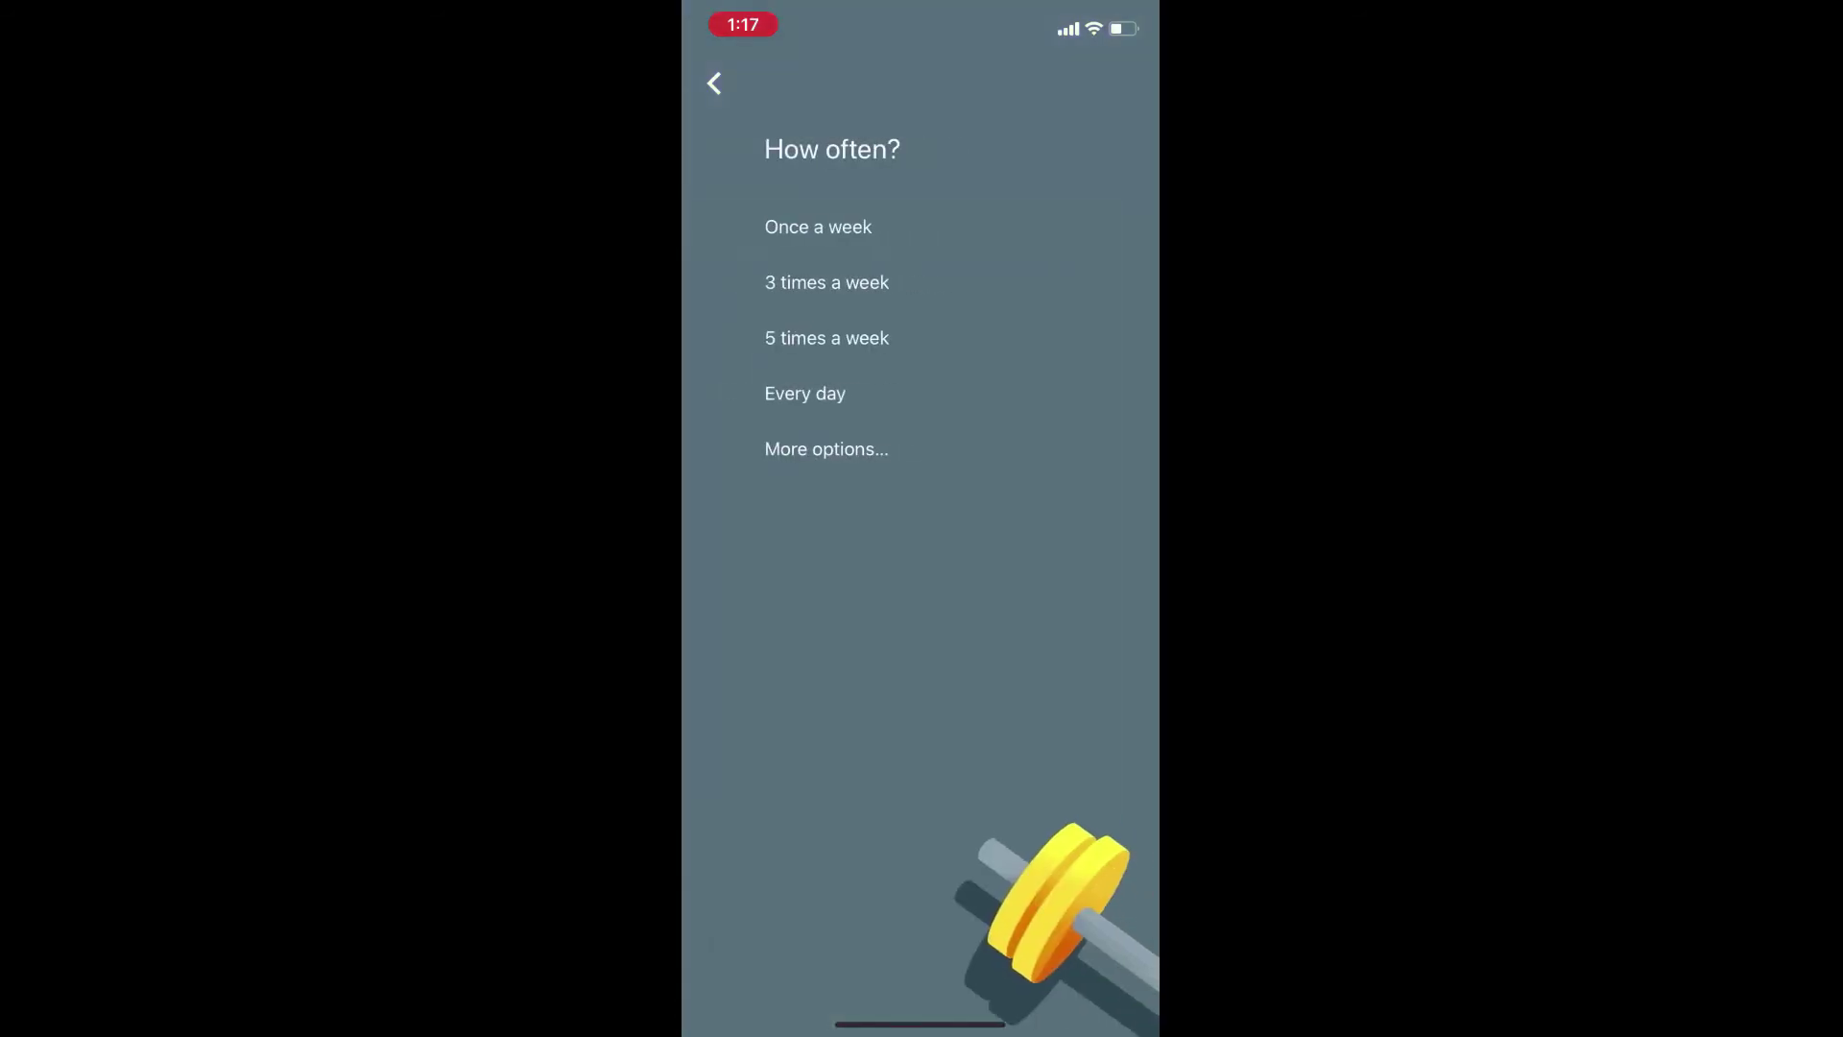
{"action": "left_click", "coordinate": [826, 283]}
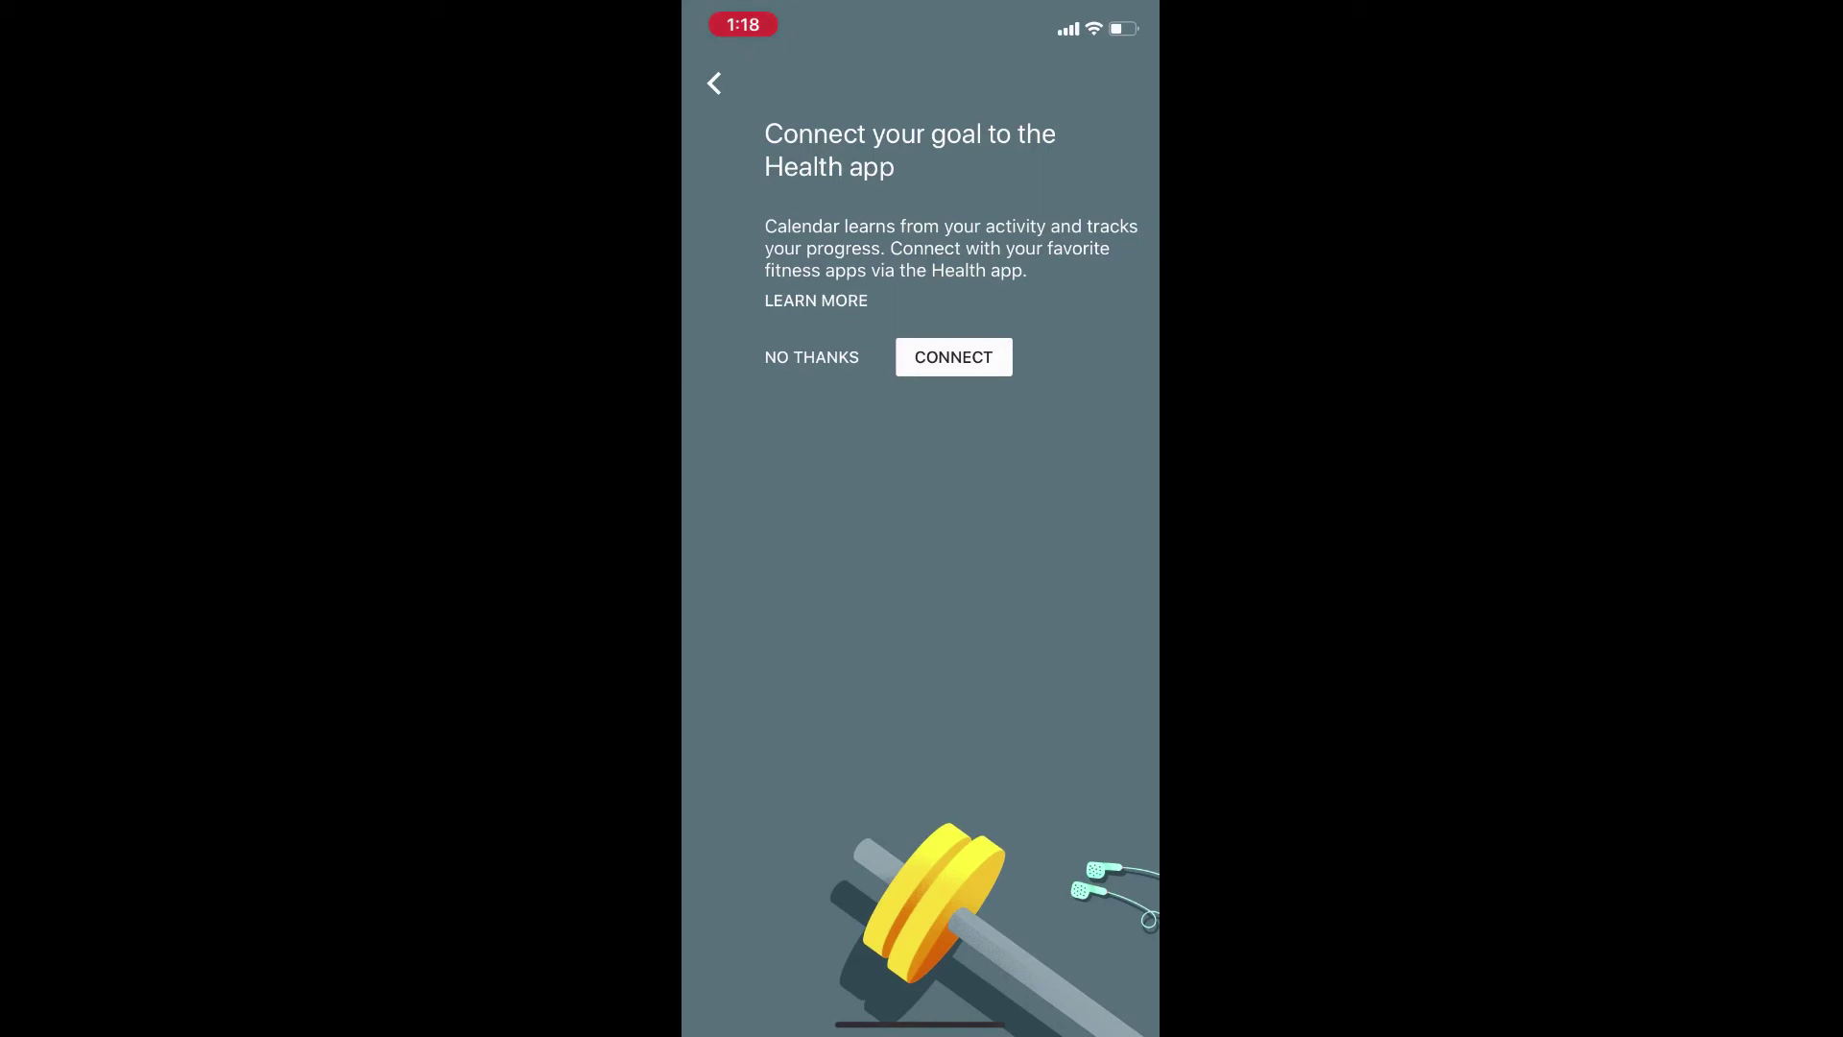
{"action": "left_click", "coordinate": [811, 357]}
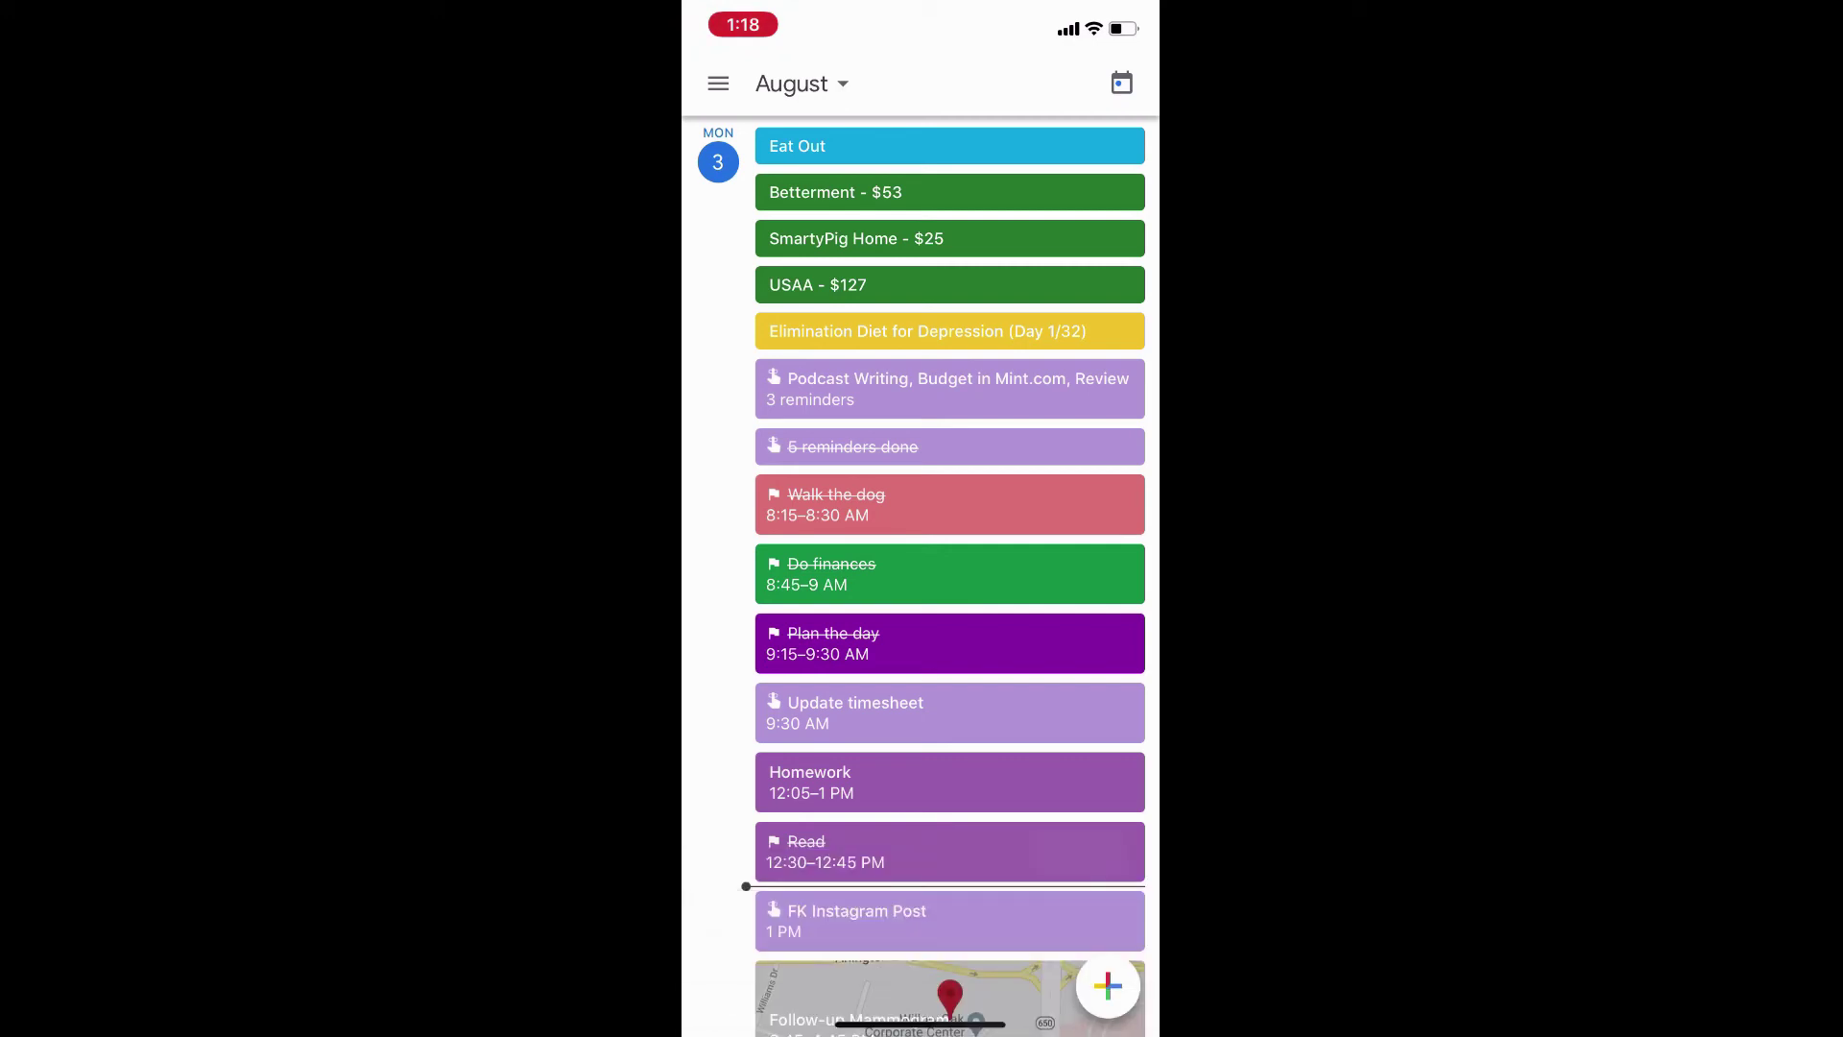
Delete Monday's Work out session along with all following goal sessions
{"action": "scroll", "coordinate": [951, 576], "scroll_direction": "down", "scroll_amount": 6}
{"action": "scroll", "coordinate": [951, 576], "scroll_direction": "down", "scroll_amount": 1}
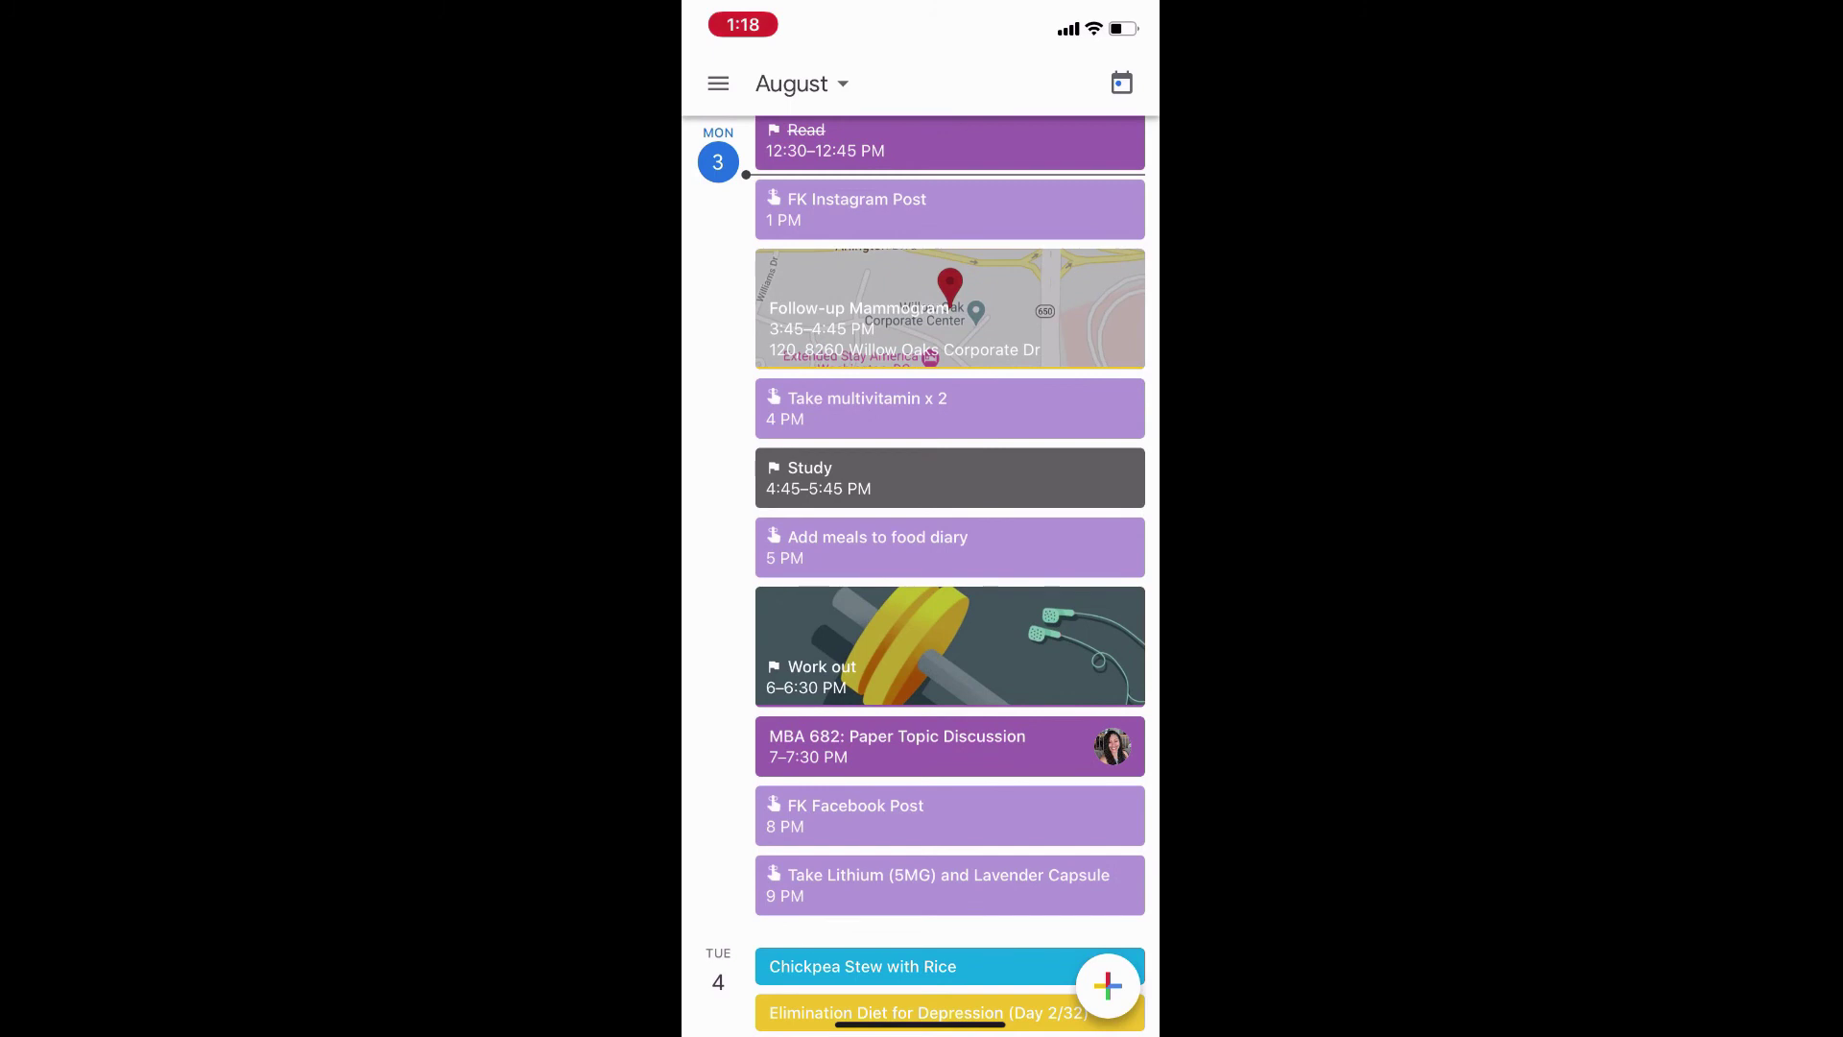
{"action": "left_click", "coordinate": [950, 645]}
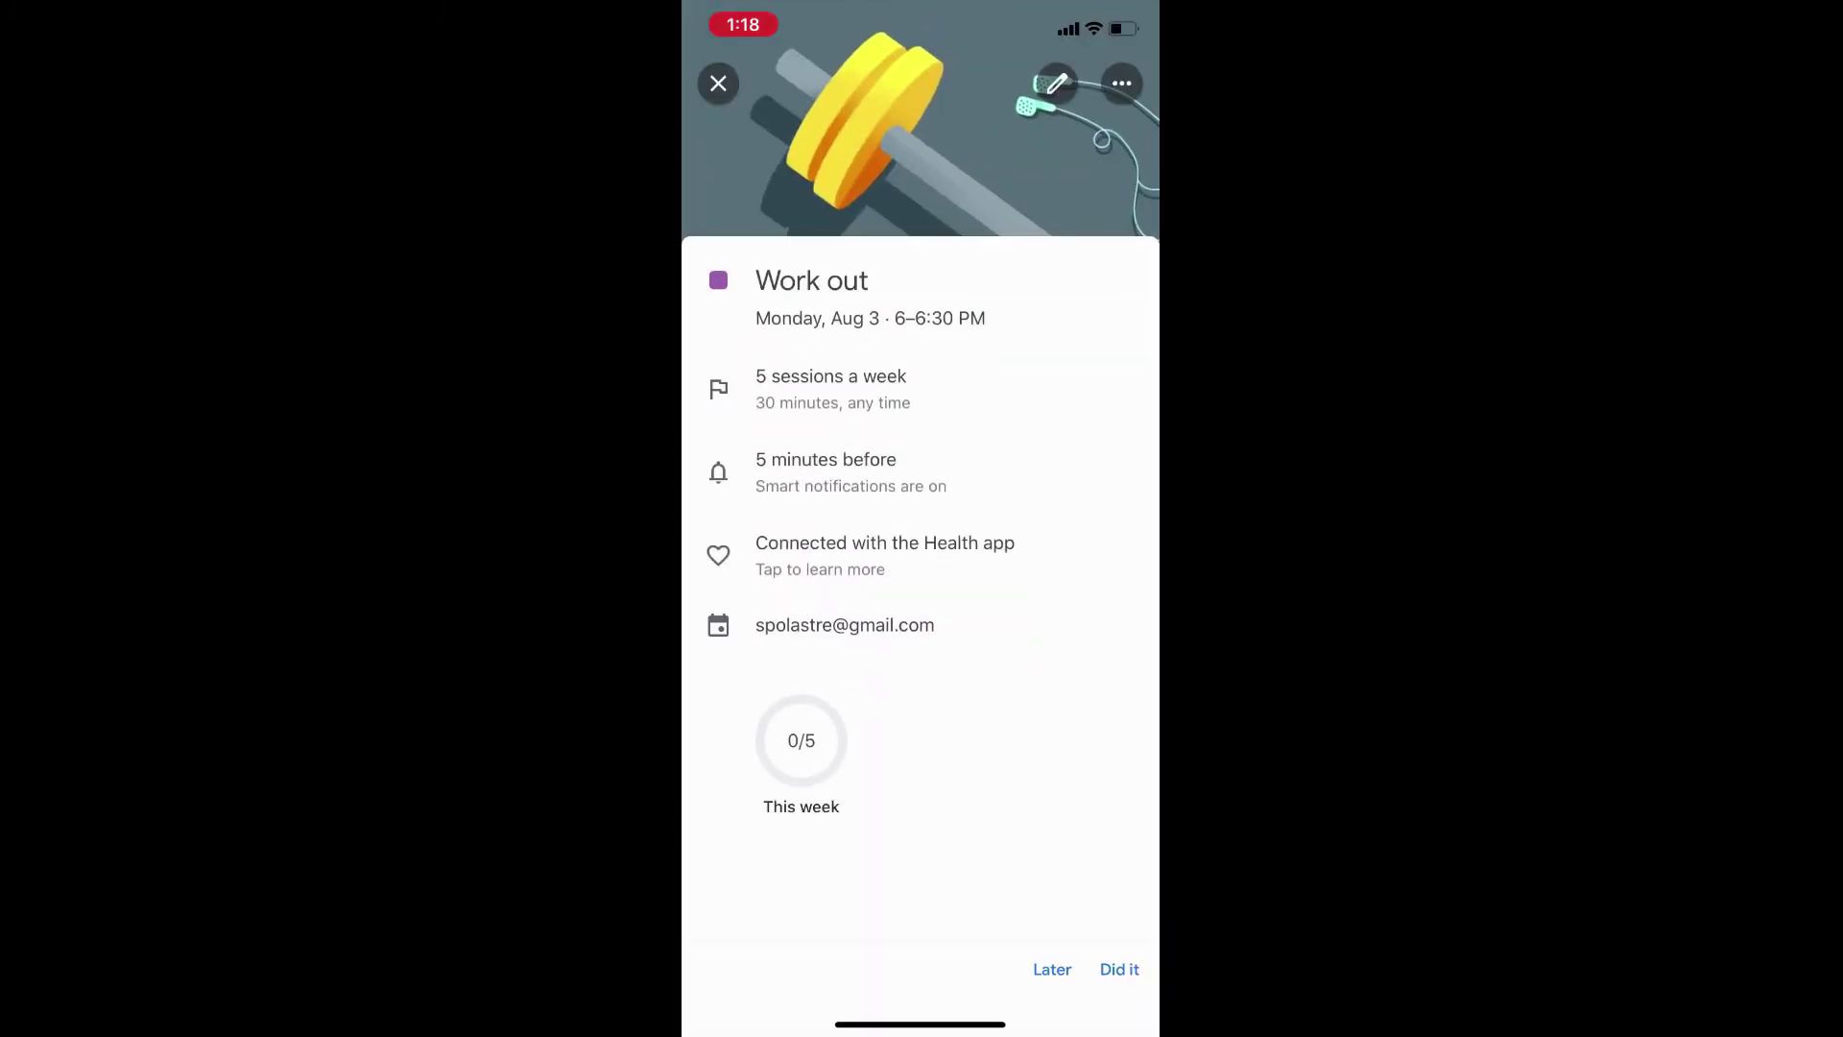
{"action": "left_click", "coordinate": [1121, 84]}
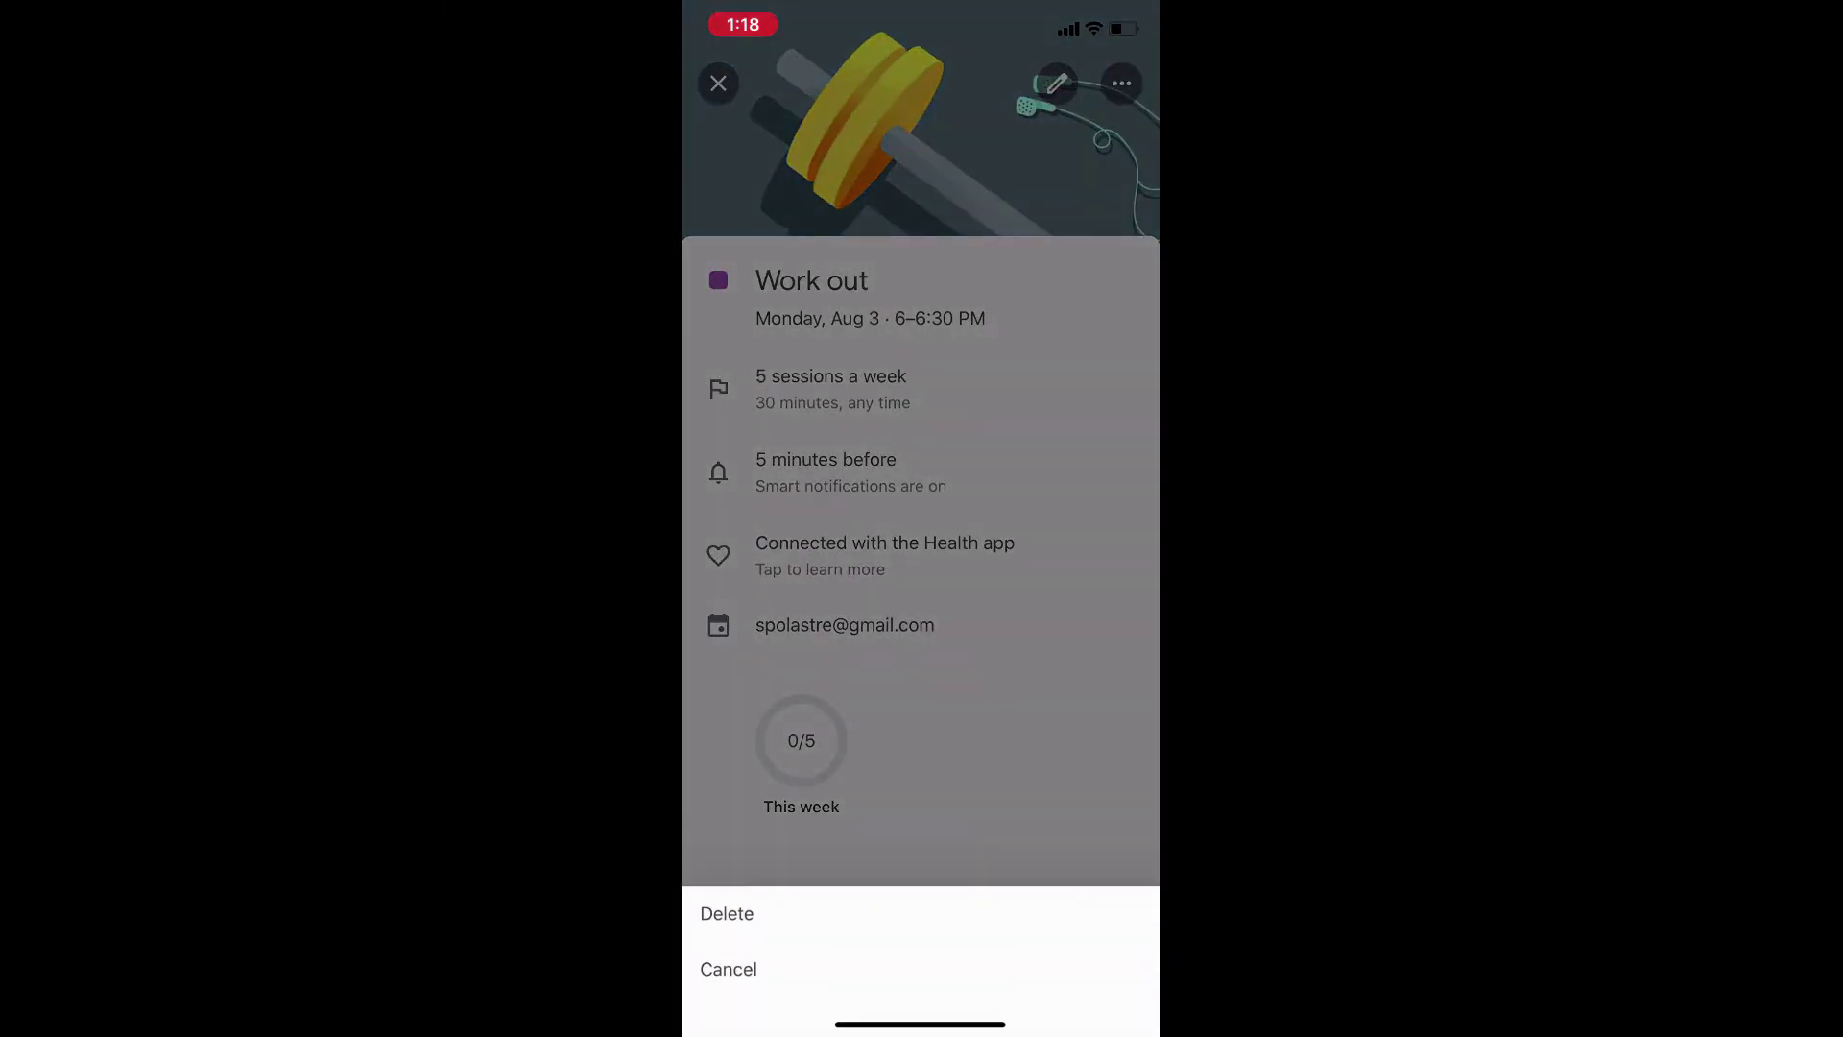
{"action": "left_click", "coordinate": [727, 913]}
{"action": "left_click", "coordinate": [882, 913]}
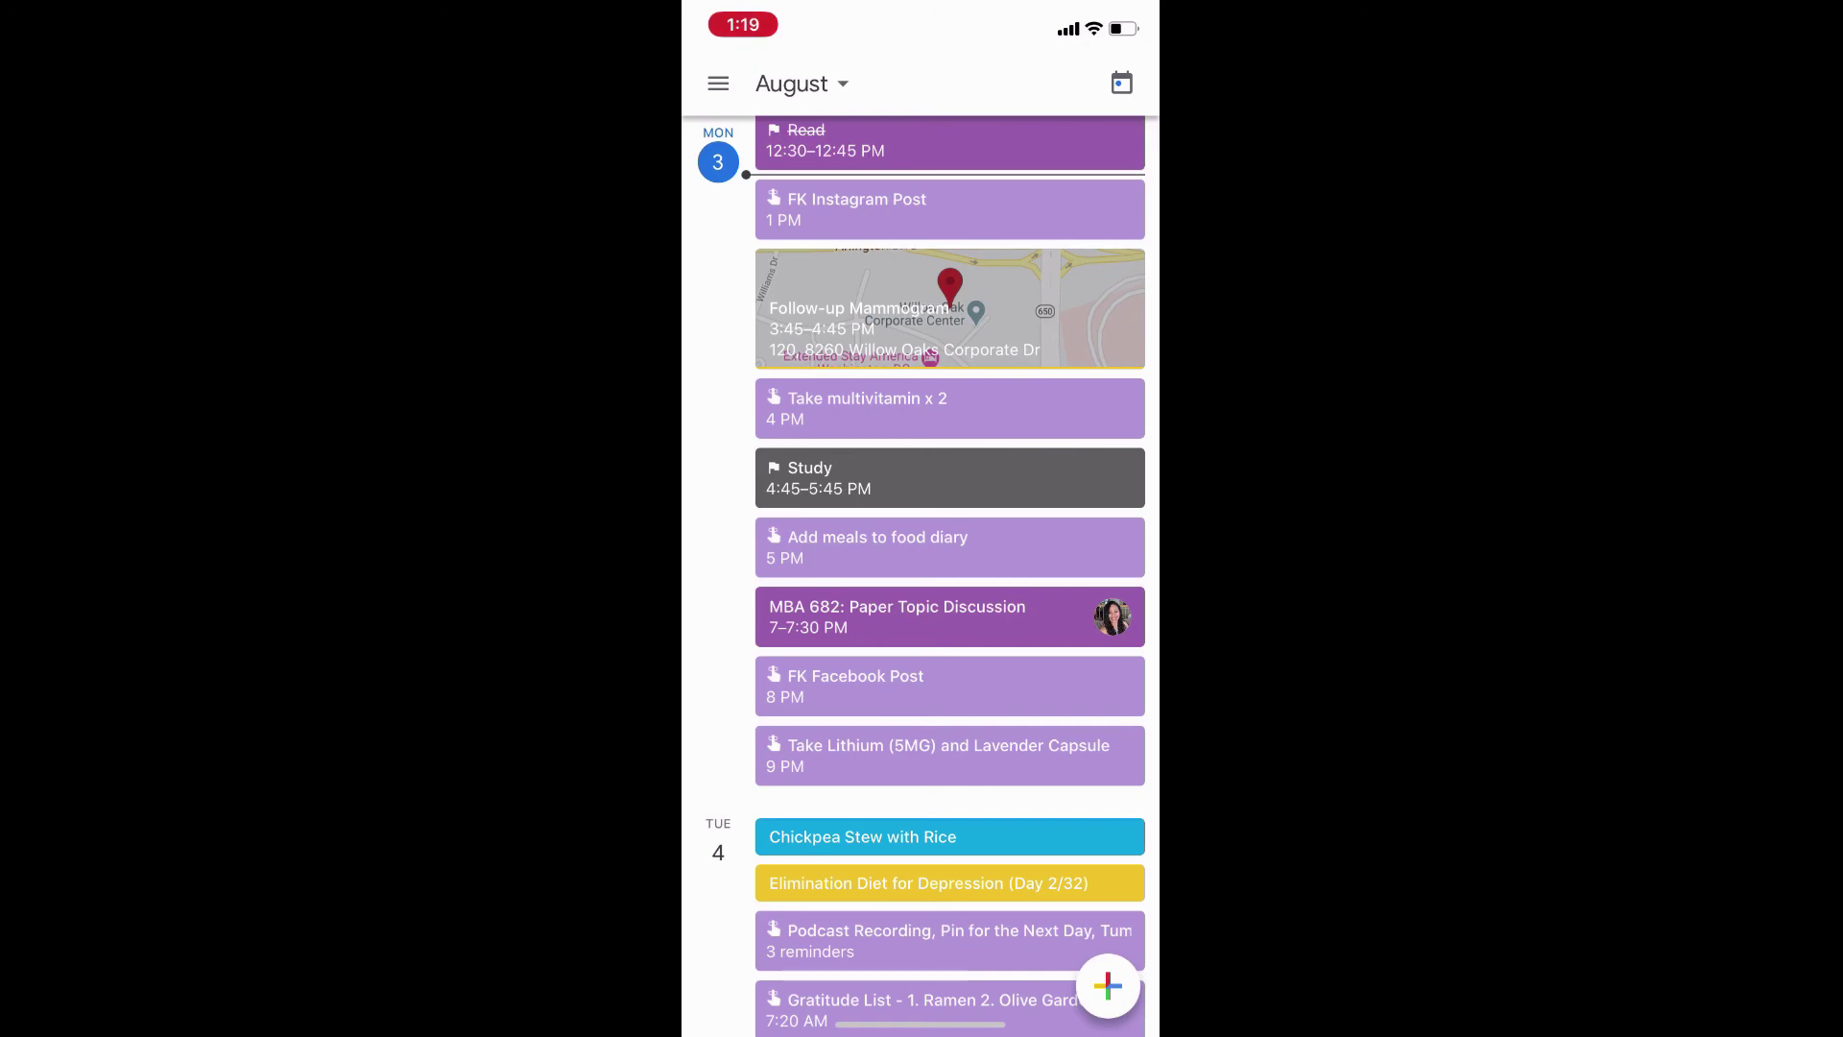
{"action": "scroll", "coordinate": [922, 576], "scroll_direction": "down", "scroll_amount": 2}
Go to the home screen's second page and open the Productivity folder holding Google Calendar
{"action": "left_click_drag", "start_coordinate": [920, 1025], "coordinate": [920, 672]}
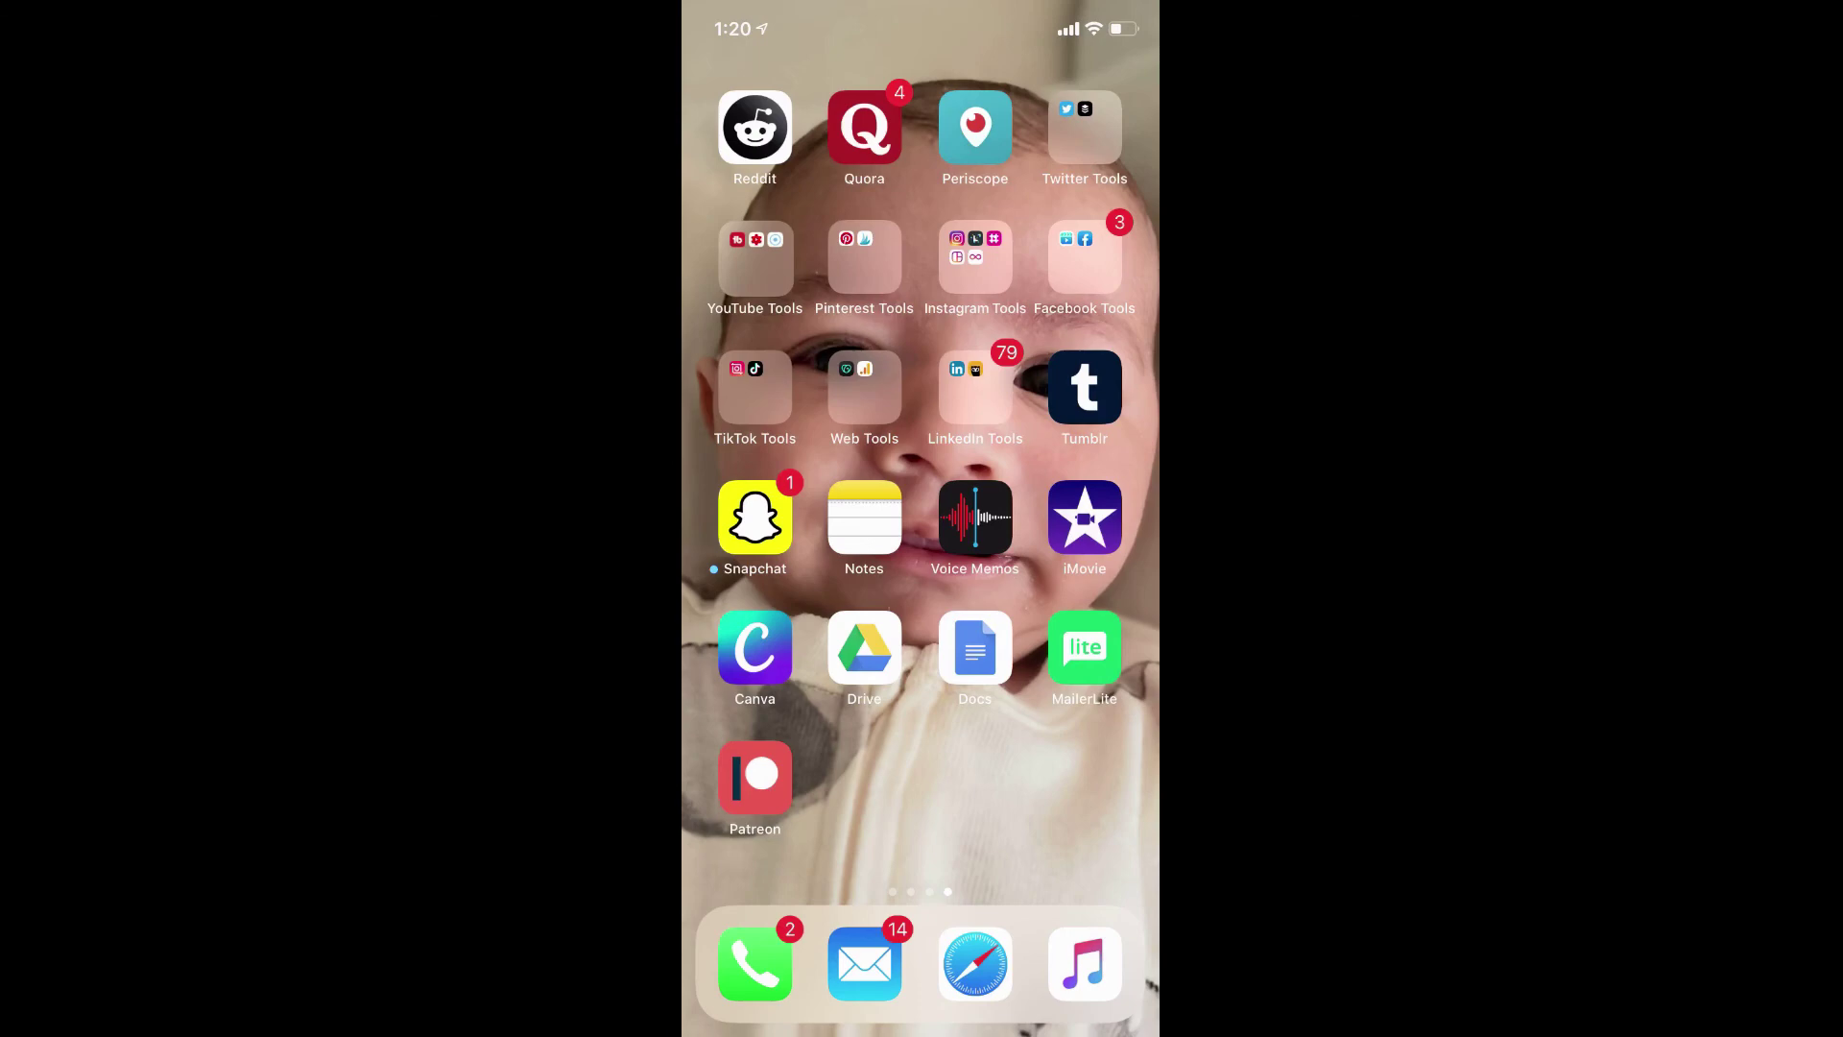
{"action": "left_click_drag", "start_coordinate": [768, 518], "coordinate": [1104, 518]}
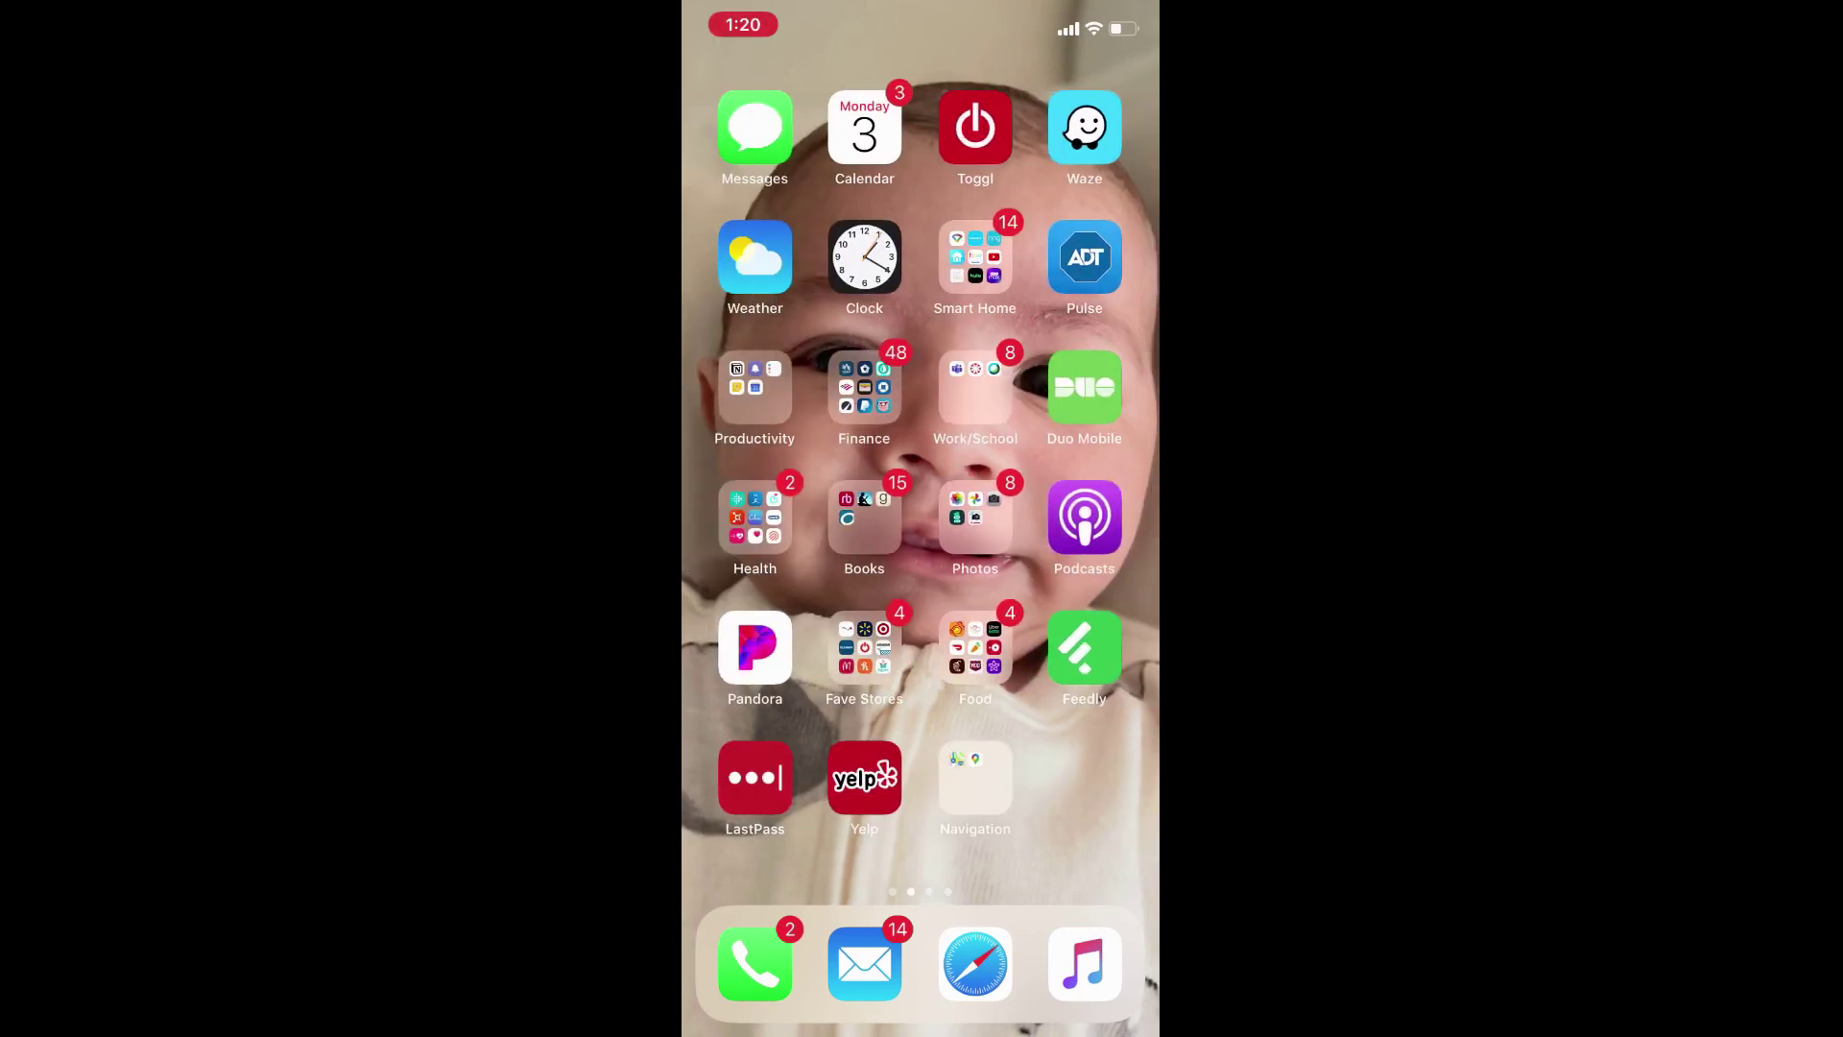
{"action": "left_click", "coordinate": [755, 387]}
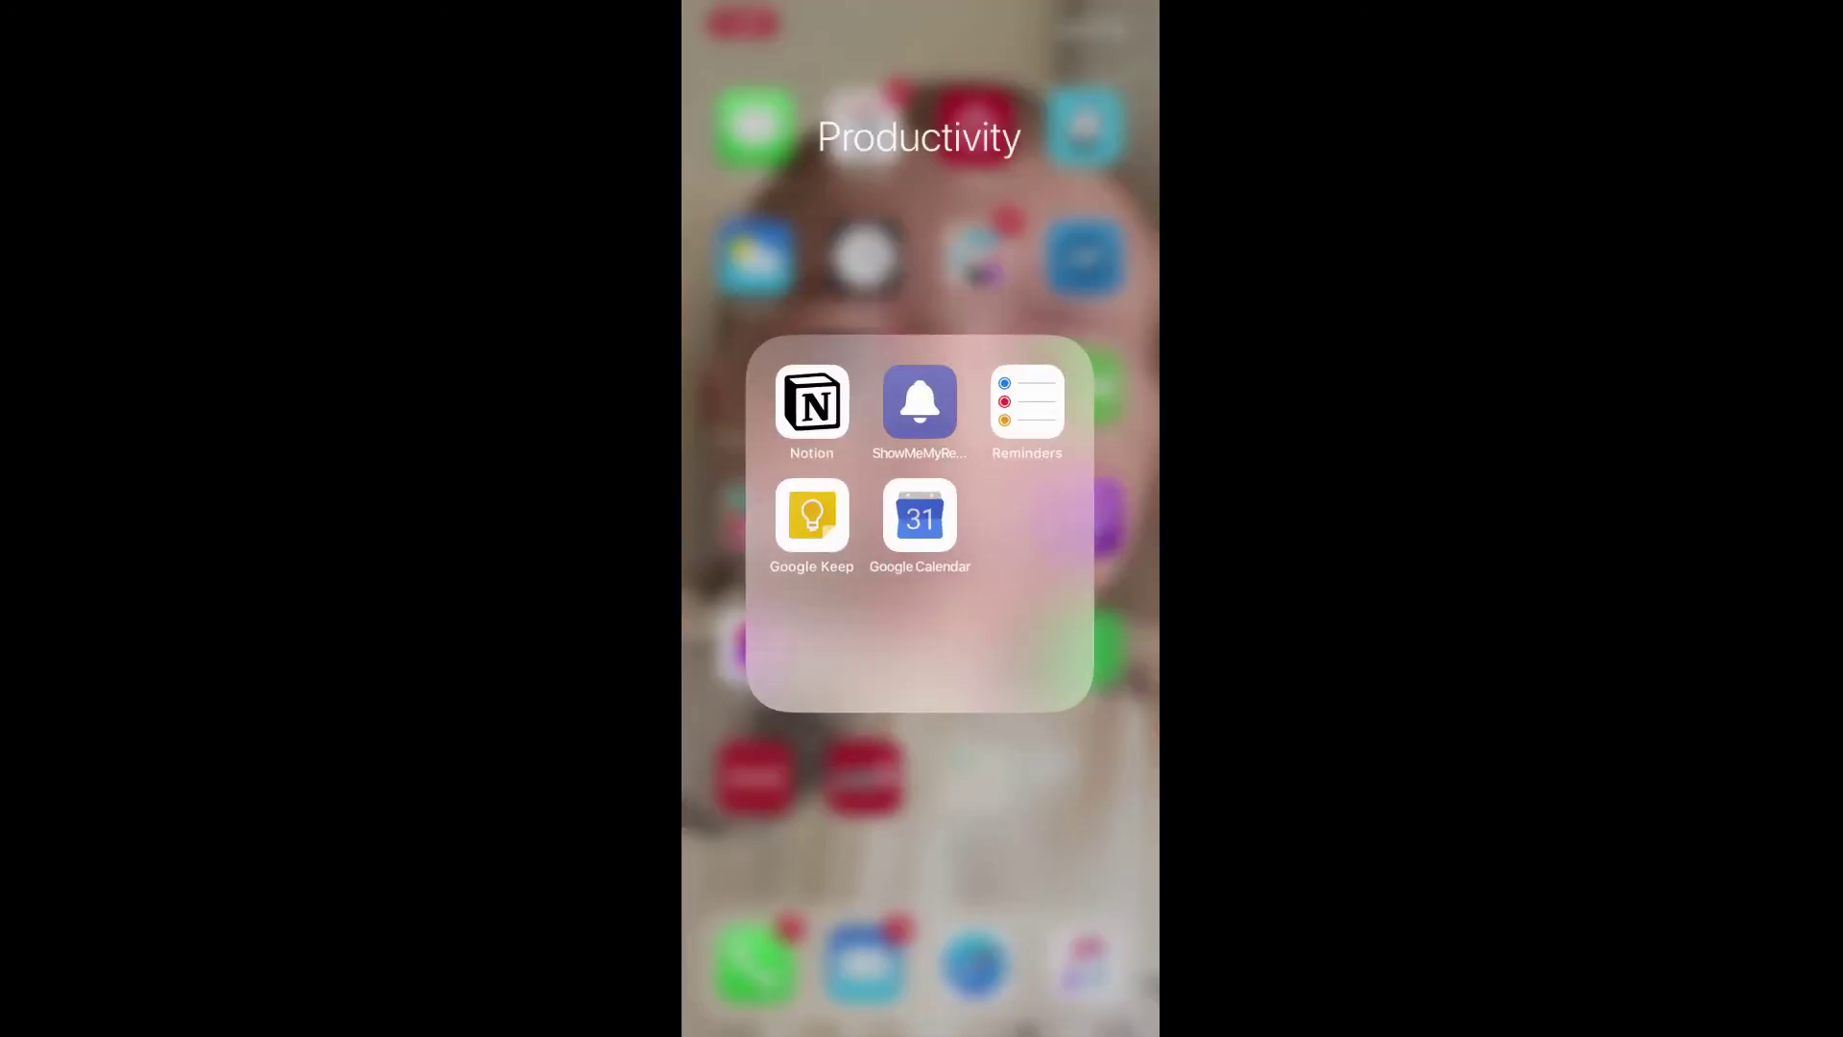